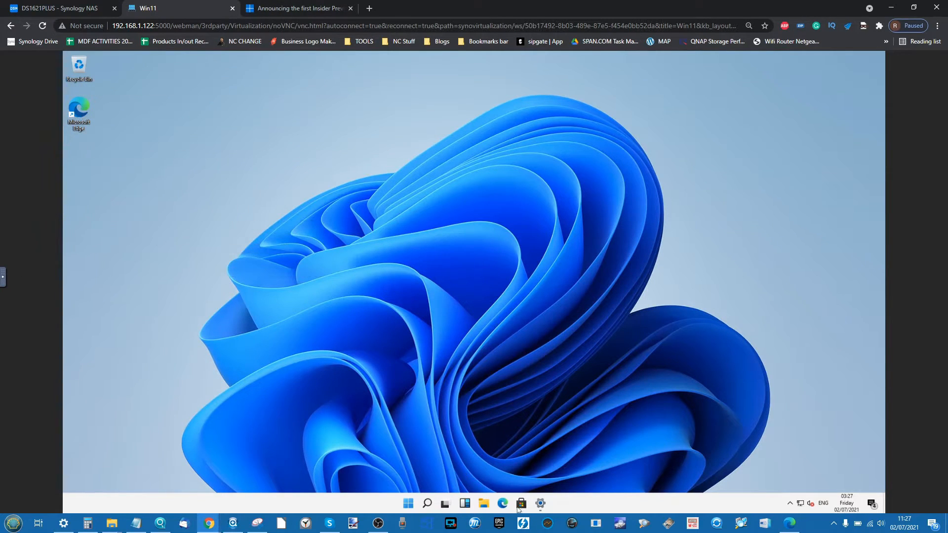
- Open the VM's About page showing OS build 21996.1, then switch to the Insider Preview article
left_click(540, 503)
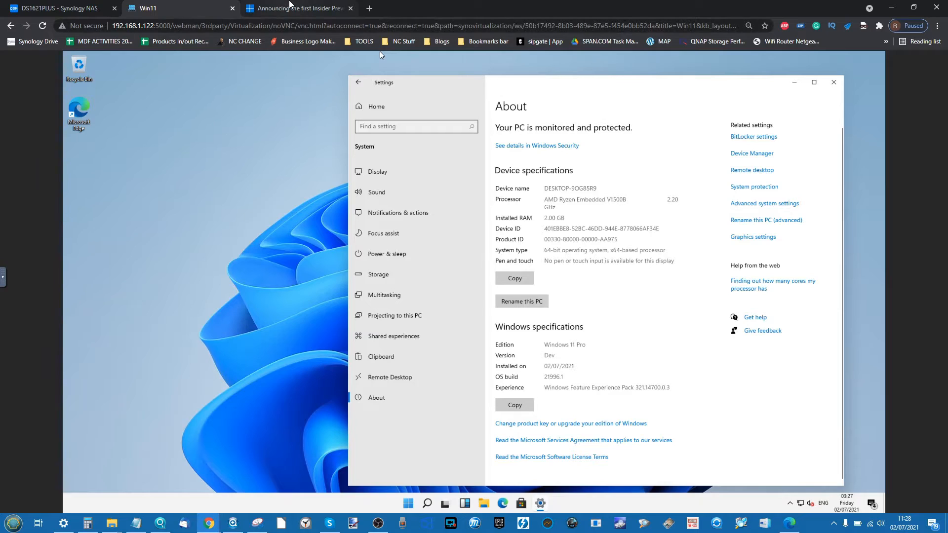
left_click(316, 8)
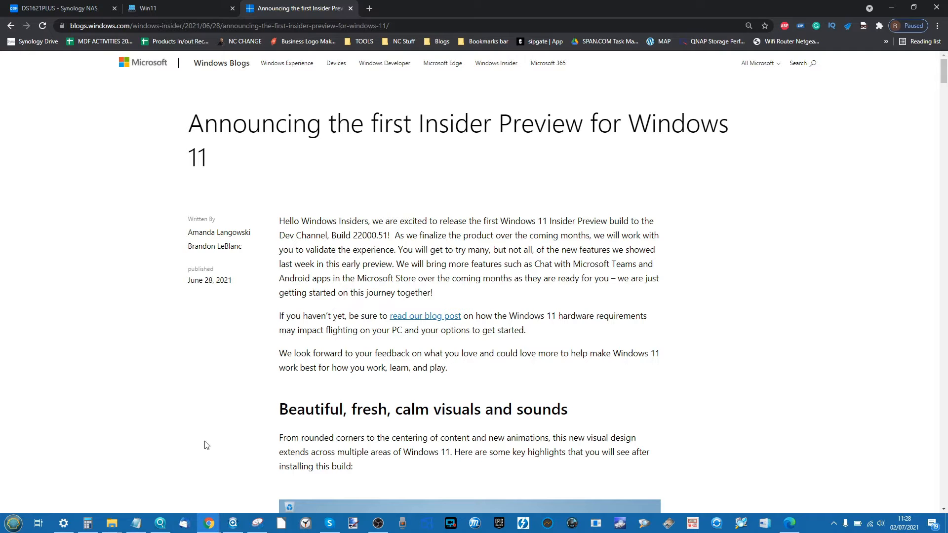
- Start joining the host's Windows Insider Programme, cancel the account prompt, and return to the Win11 tab
left_click(68, 524)
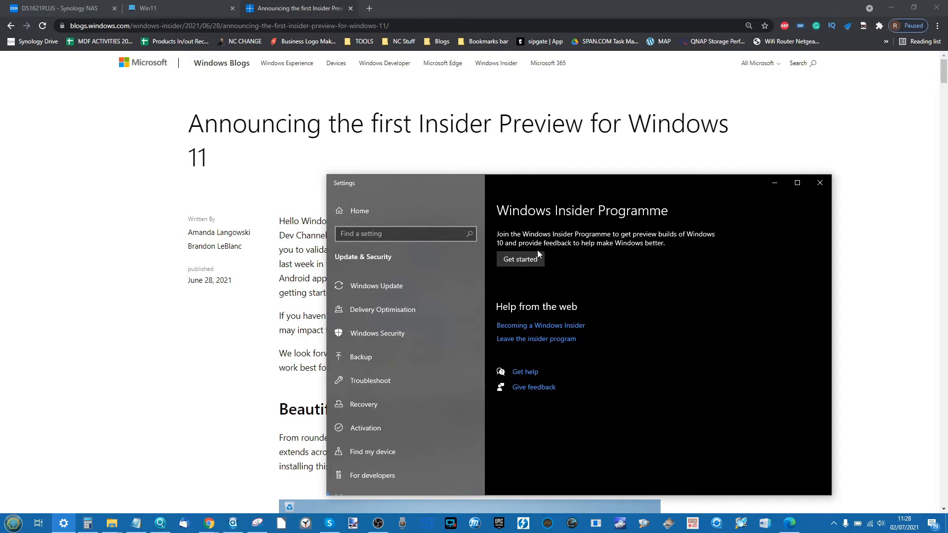
left_click(529, 260)
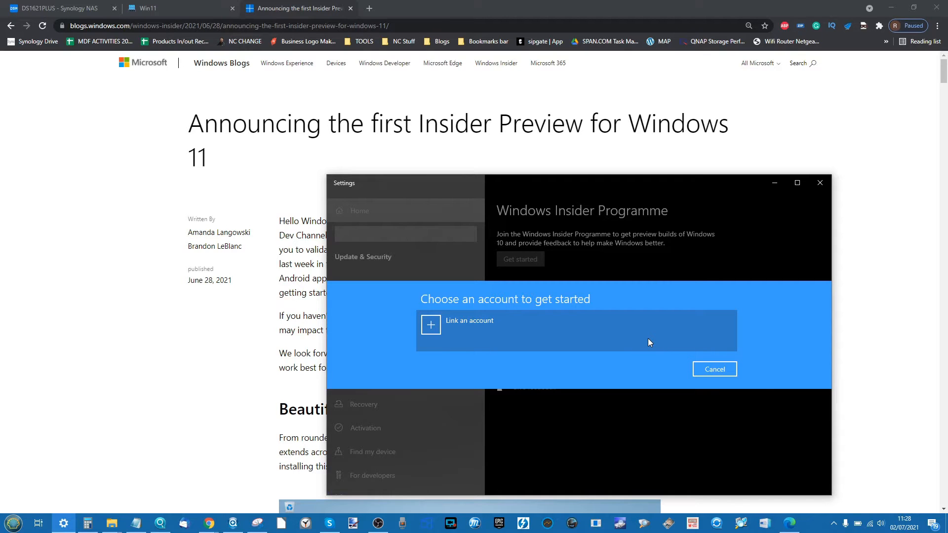
left_click(714, 369)
left_click(207, 8)
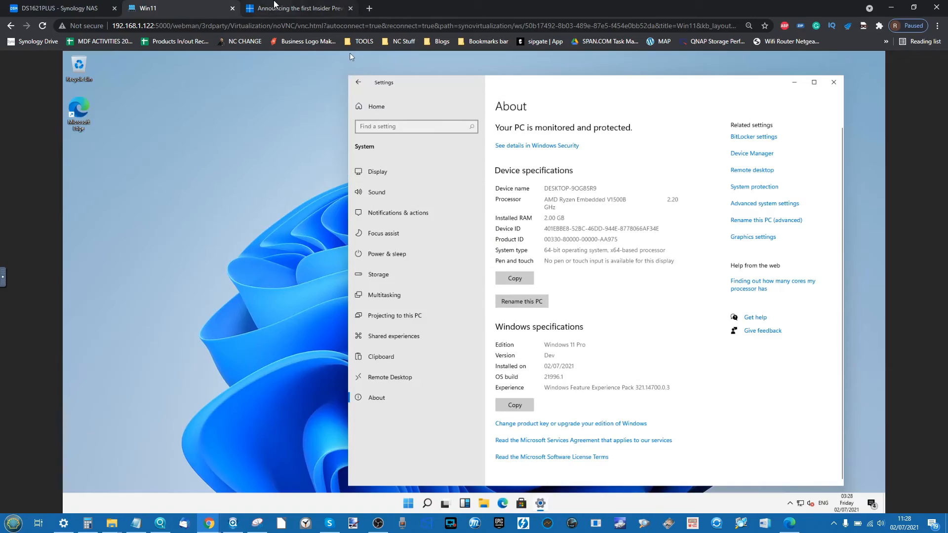
- Read the Insider Preview announcement down to its For developers and Changes and Improvements sections
left_click(275, 6)
scroll(467, 276, "down", 20)
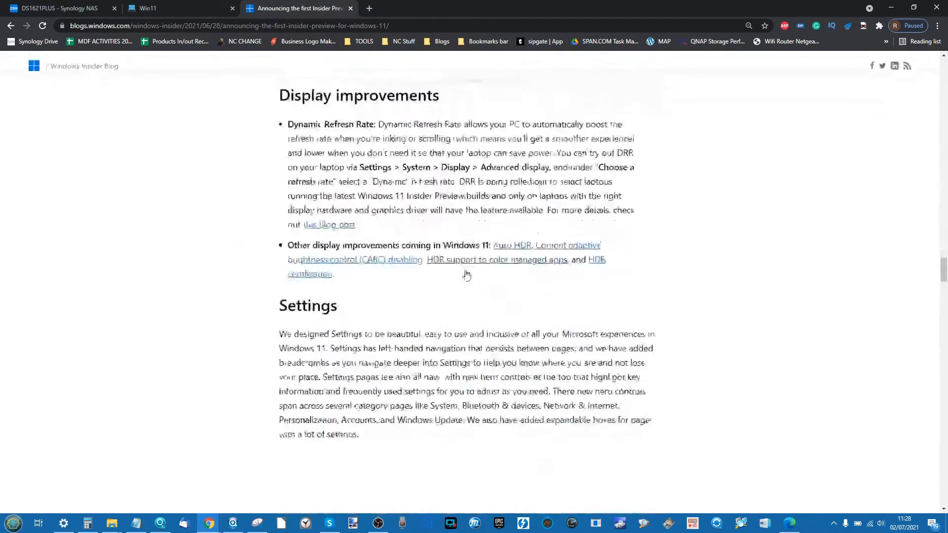
scroll(467, 276, "down", 10)
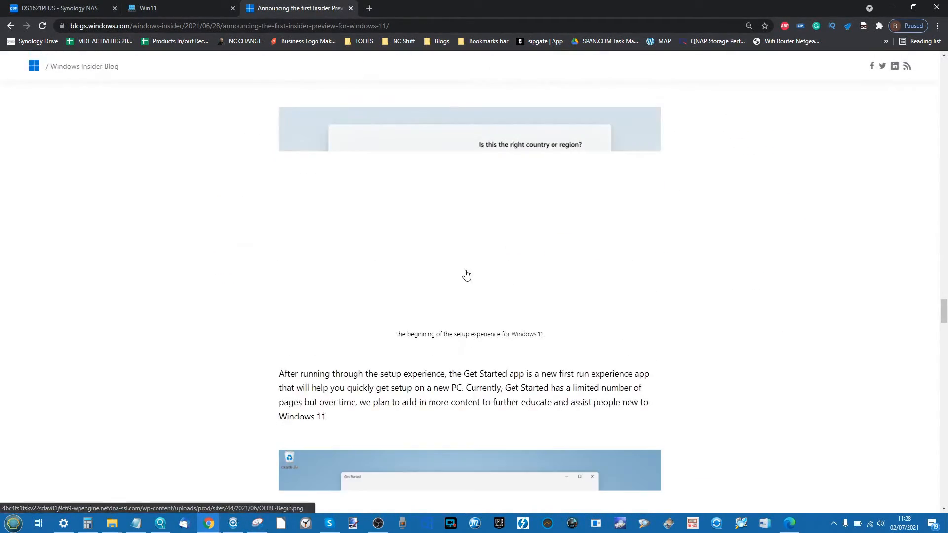
scroll(466, 276, "down", 15)
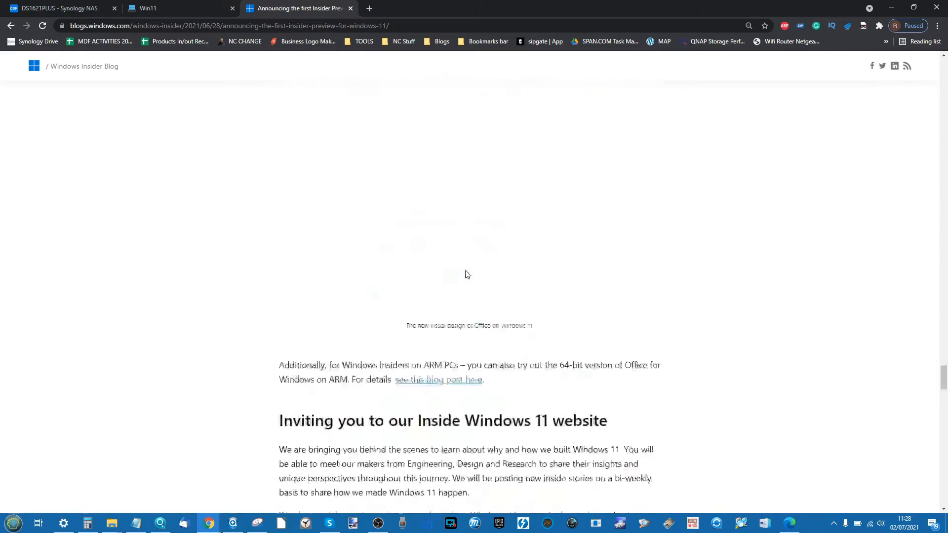
scroll(466, 275, "down", 5)
scroll(444, 256, "down", 1)
scroll(444, 256, "down", 10)
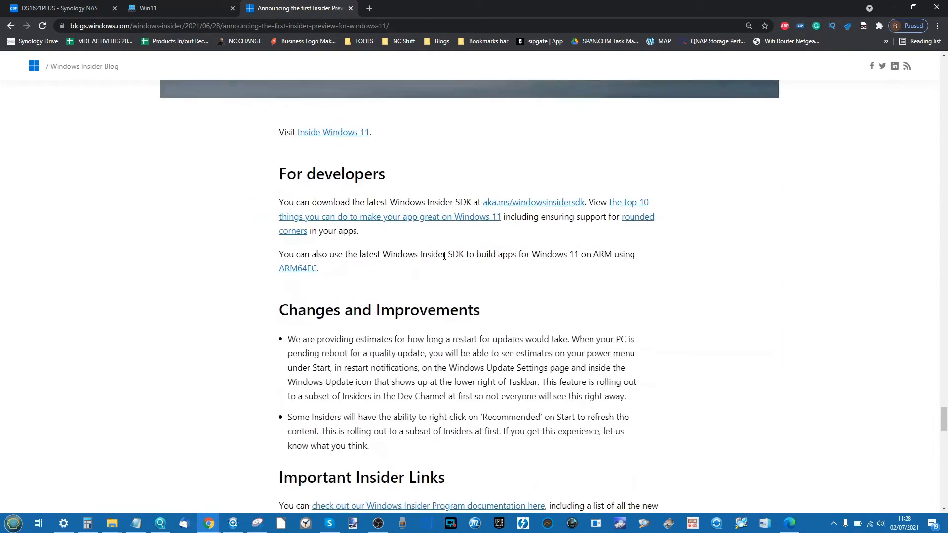
scroll(444, 256, "down", 1)
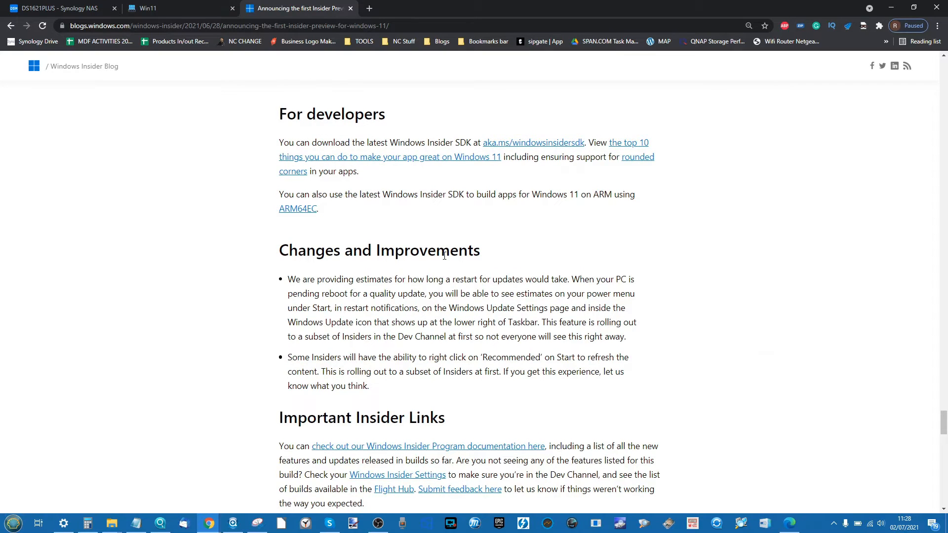
scroll(444, 256, "down", 1)
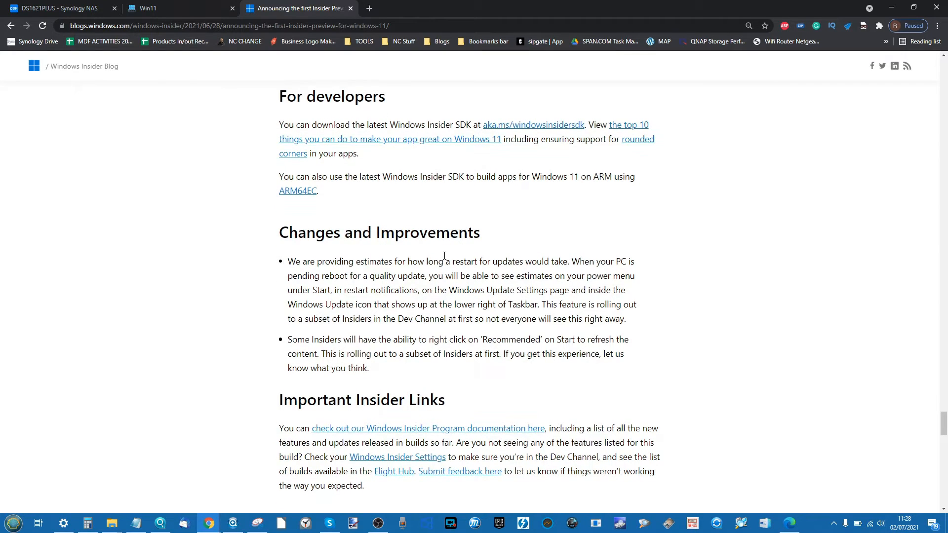
- Minimize the VM's Settings window, then go to the DS1621PLUS NAS Virtual Machine Manager overview
left_click(142, 5)
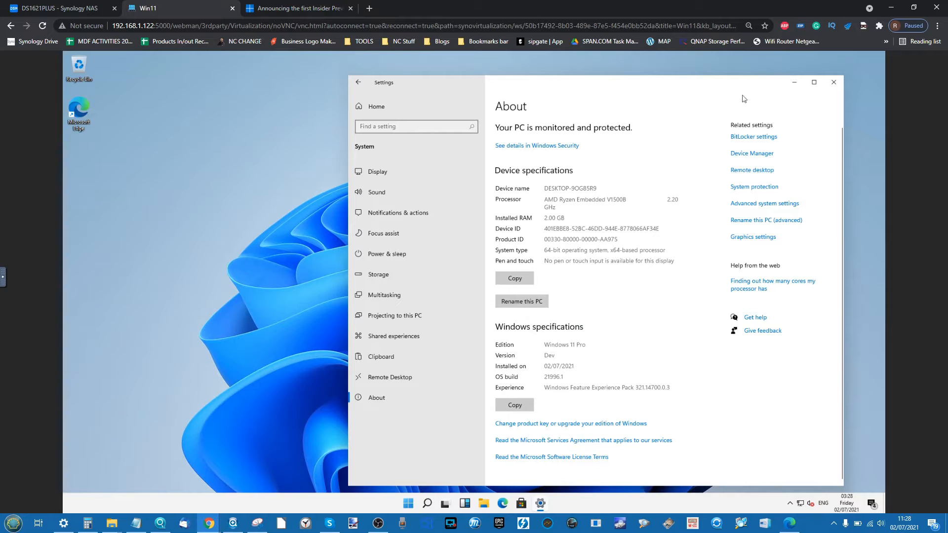
left_click(794, 82)
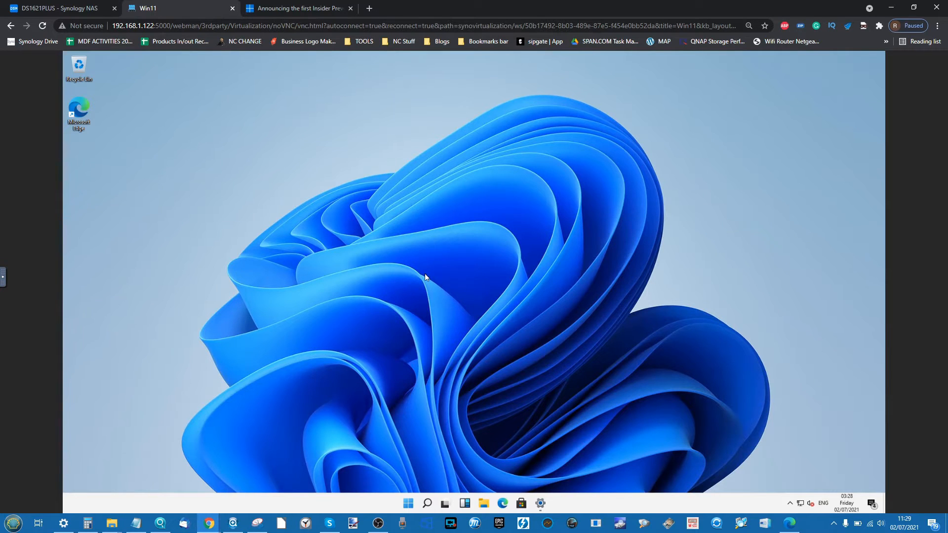
left_click(59, 9)
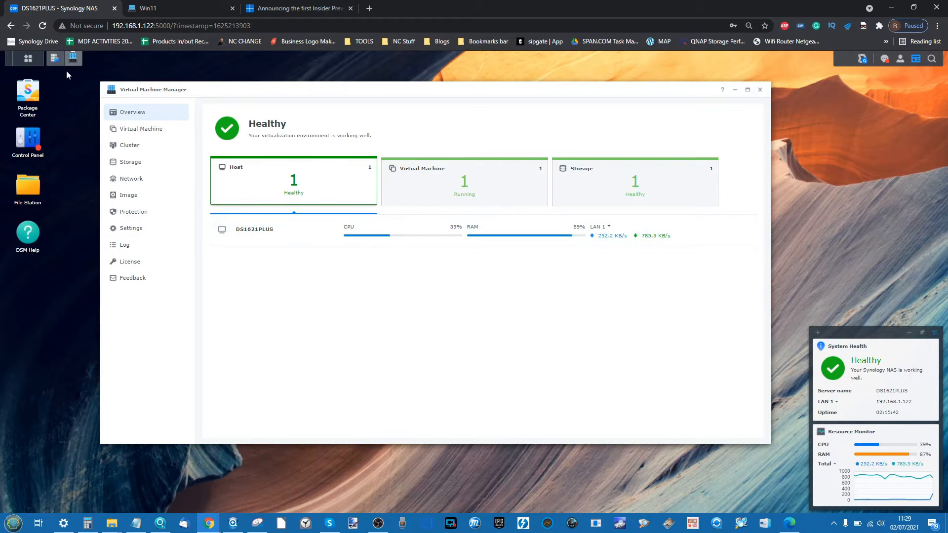
- Check the NAS memory usage in Resource Monitor's Memory tab, then minimize it
mouse_move(56, 63)
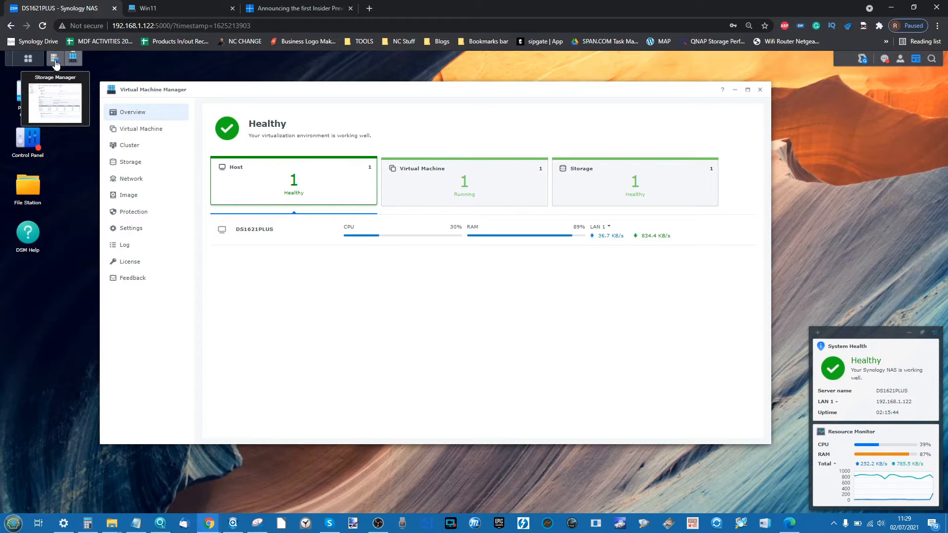
left_click(30, 61)
left_click(503, 129)
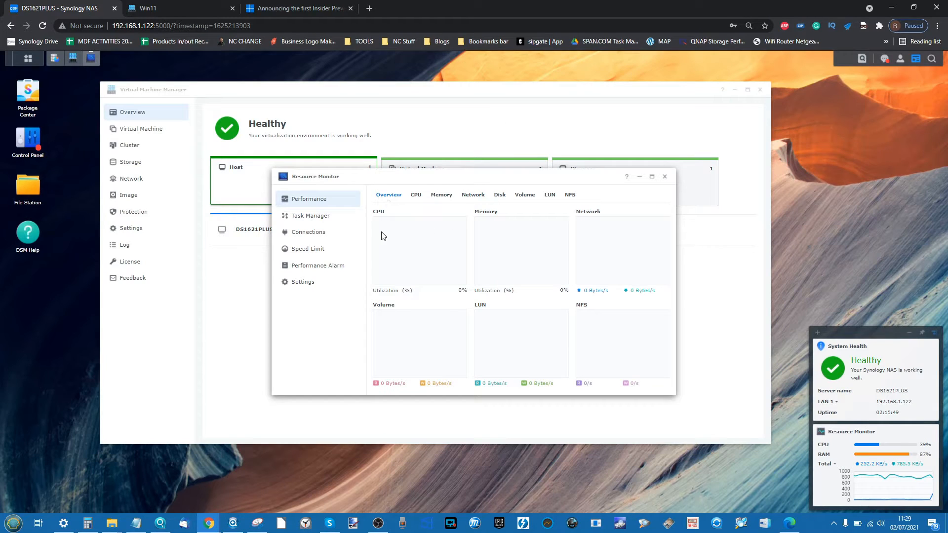
left_click(441, 196)
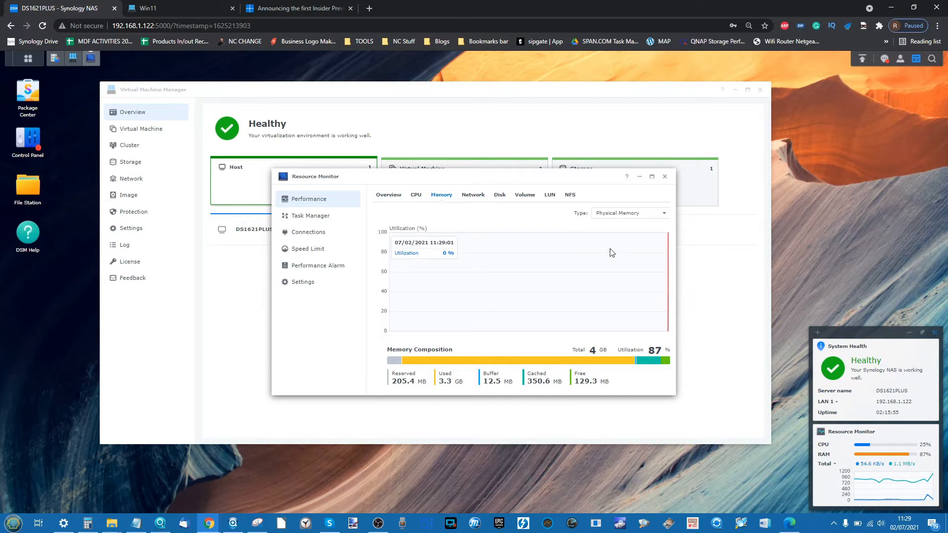
left_click(639, 177)
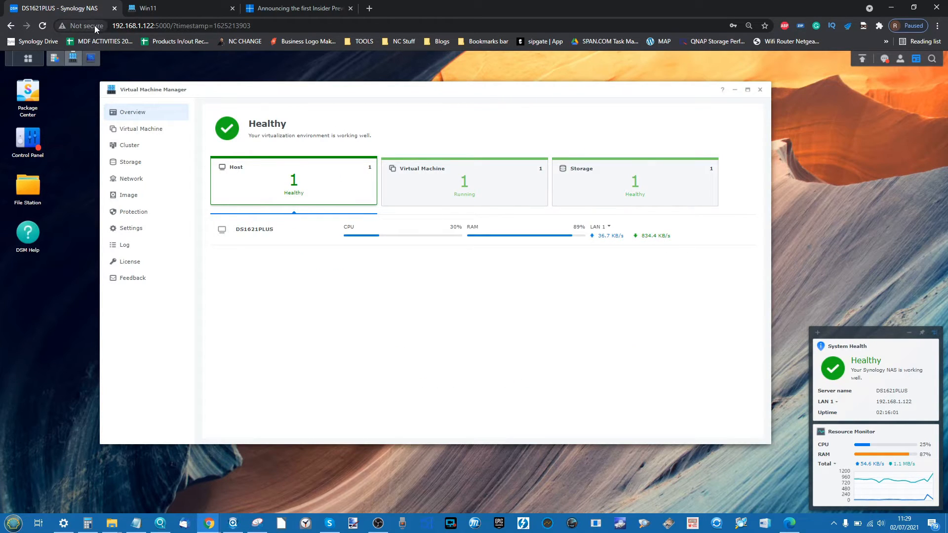
- Review the storage pool status in Storage Manager, minimize it, and return to the Win11 VM
left_click(57, 61)
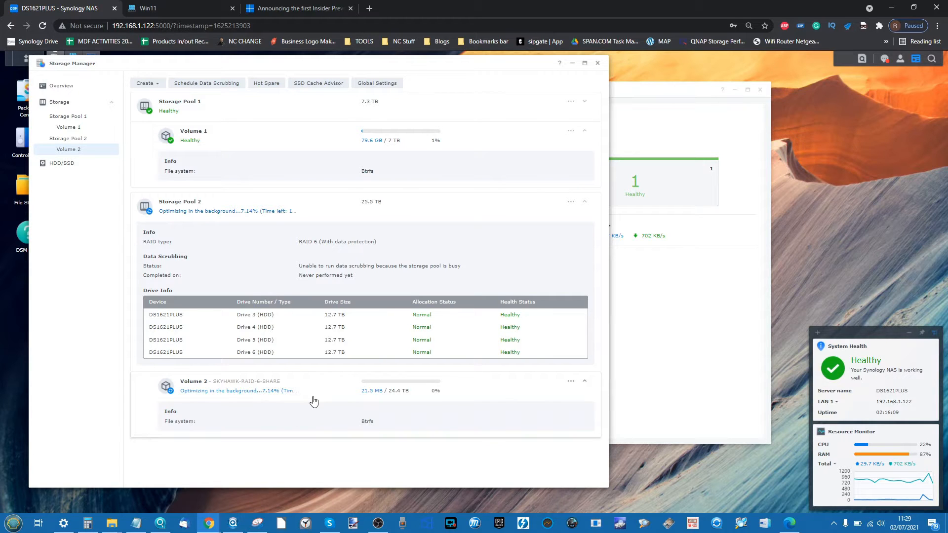
left_click(572, 63)
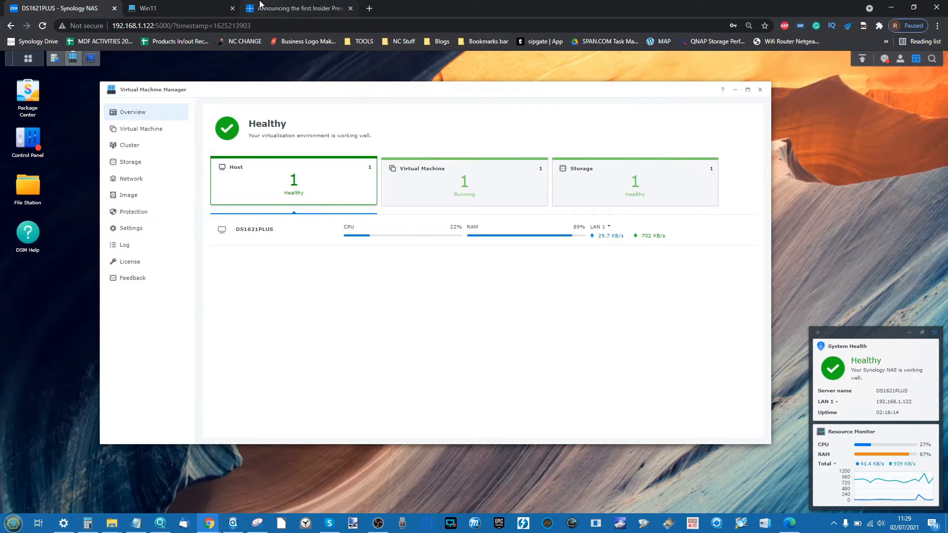
left_click(181, 7)
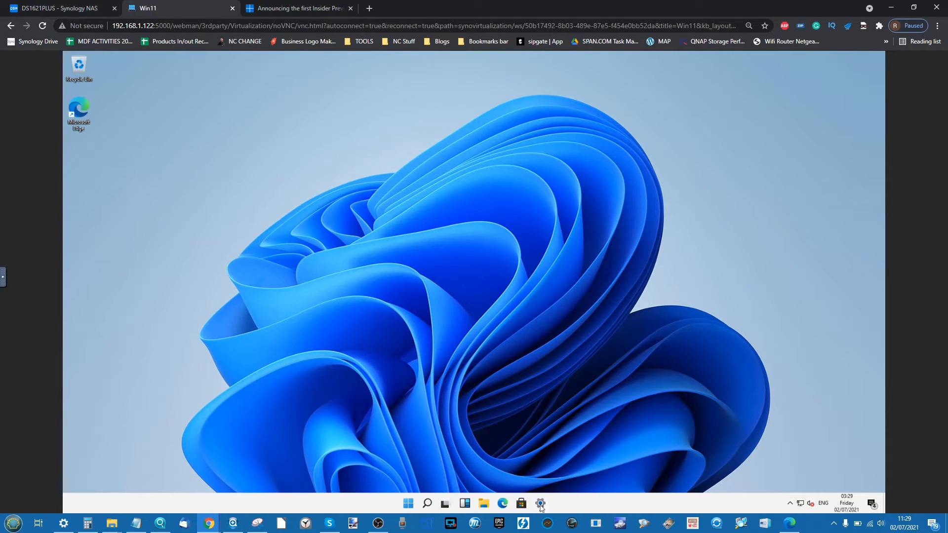
- Open File Explorer and the Widgets panel in the VM, moving Explorer to the right
mouse_move(541, 508)
left_click(408, 503)
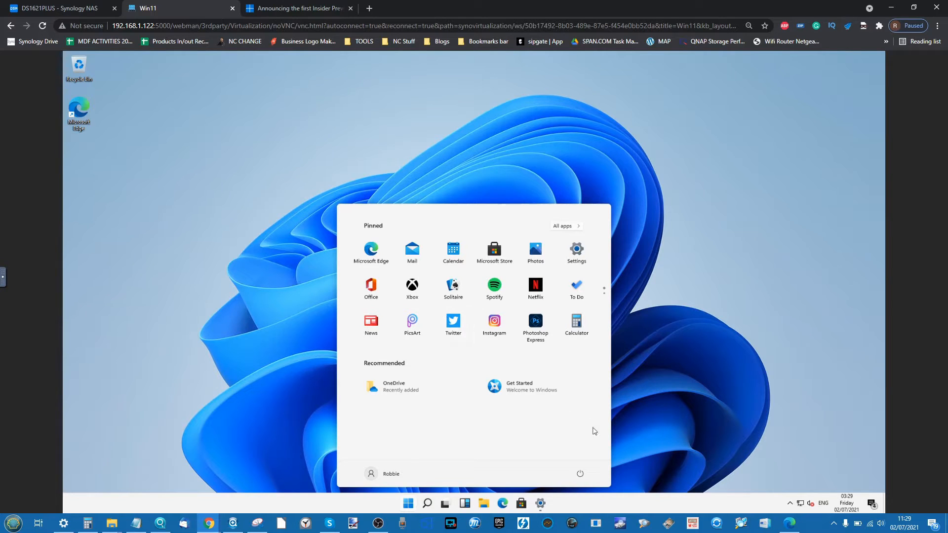
left_click(656, 408)
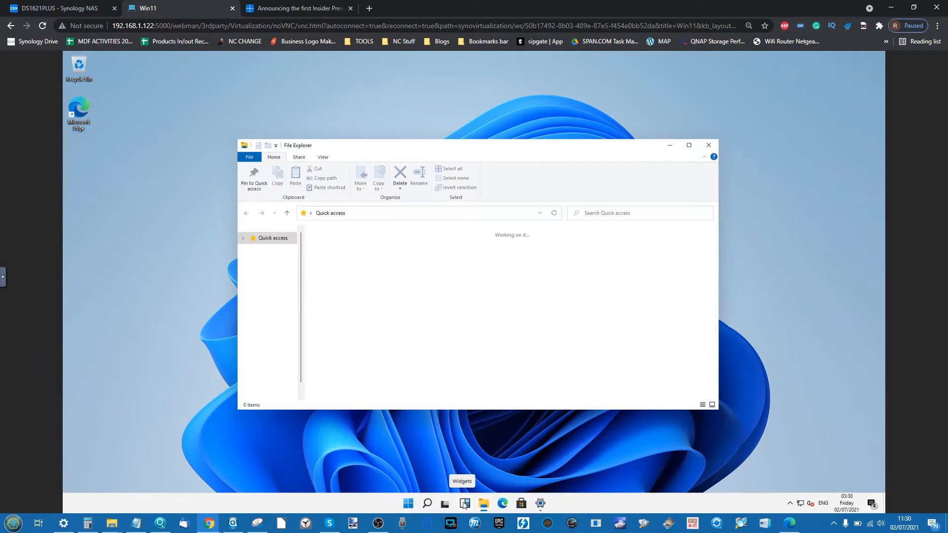
left_click(465, 503)
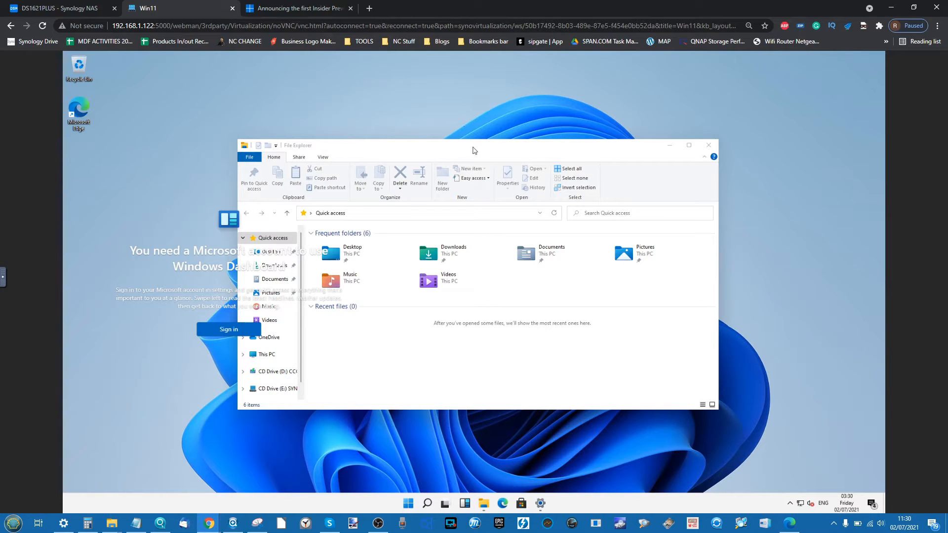
left_click_drag(480, 144, 603, 140)
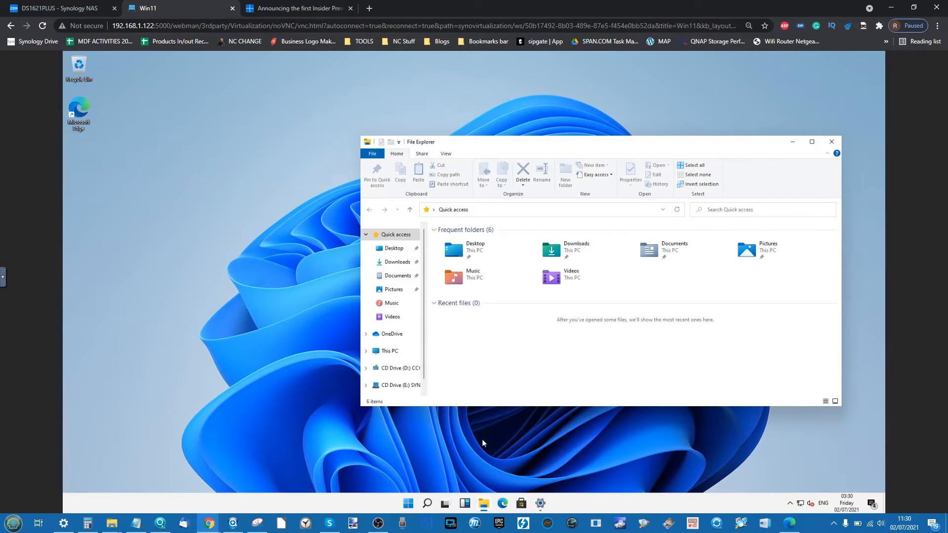
left_click(464, 503)
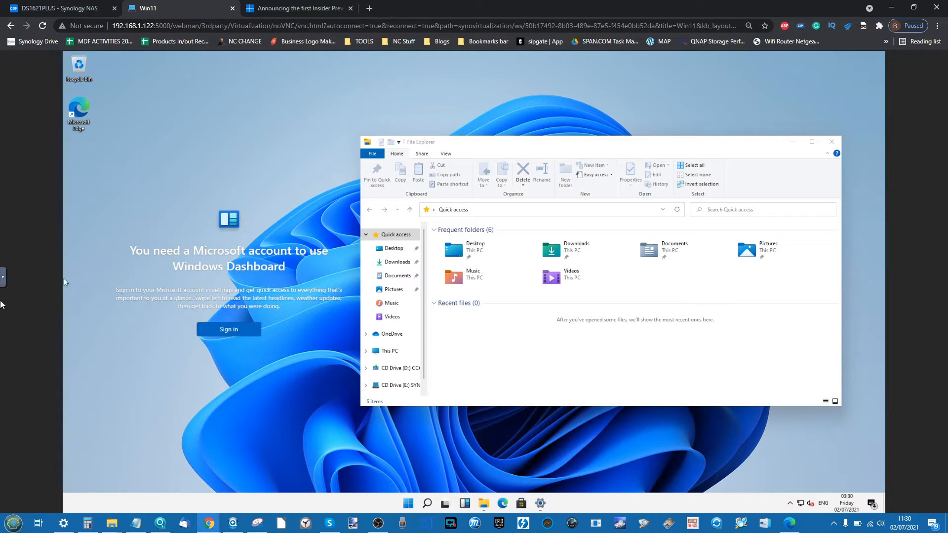
- Open the console side bar and search the host's Start menu for 'remot'
left_click(5, 281)
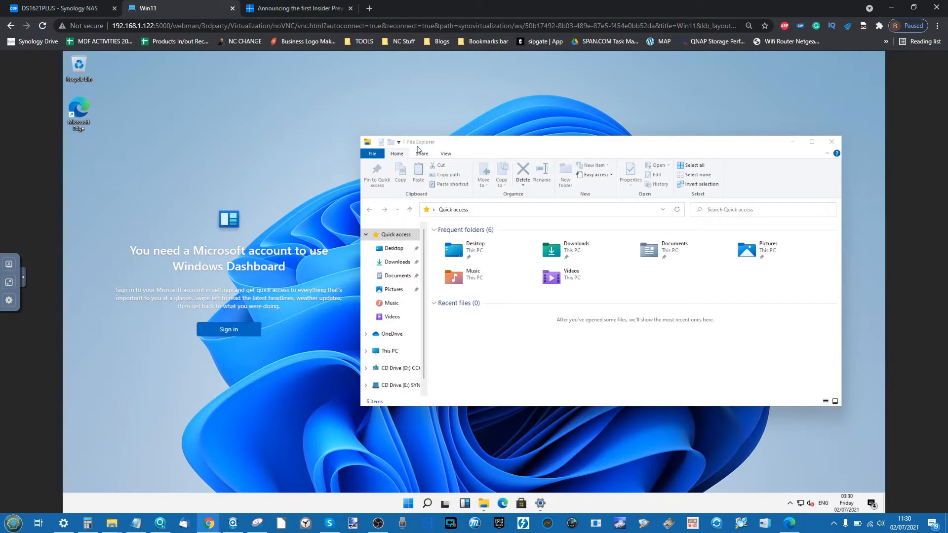
key("super")
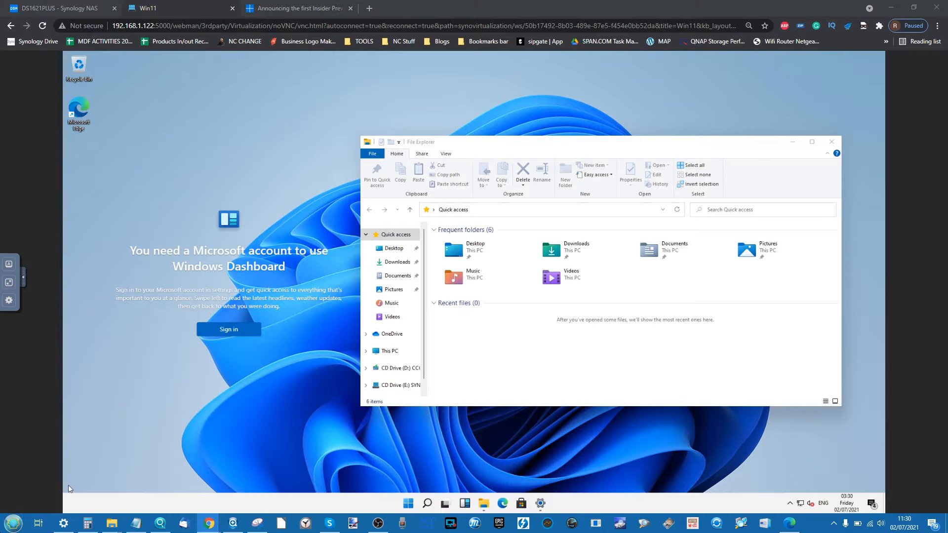
type("remot")
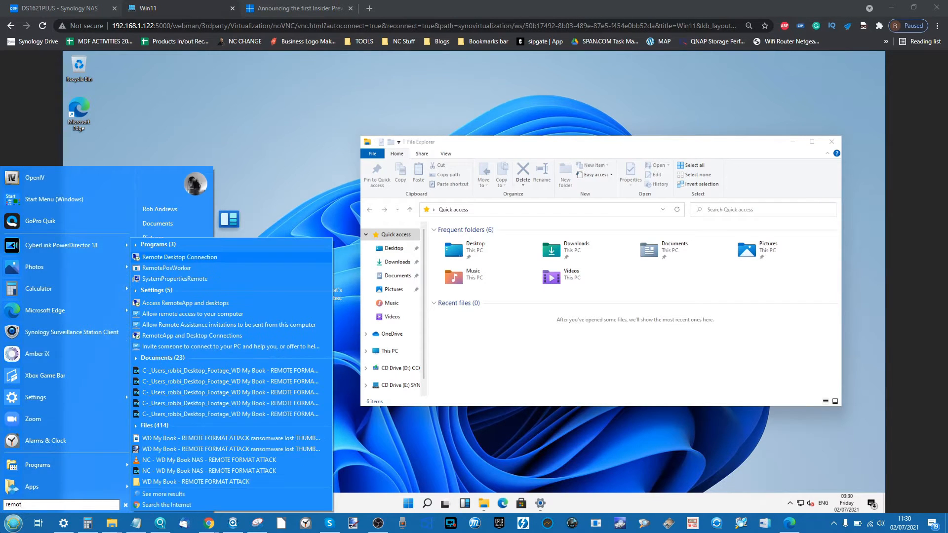
- Open Remote Desktop Connection with full options, then close it and File Explorer
left_click(167, 258)
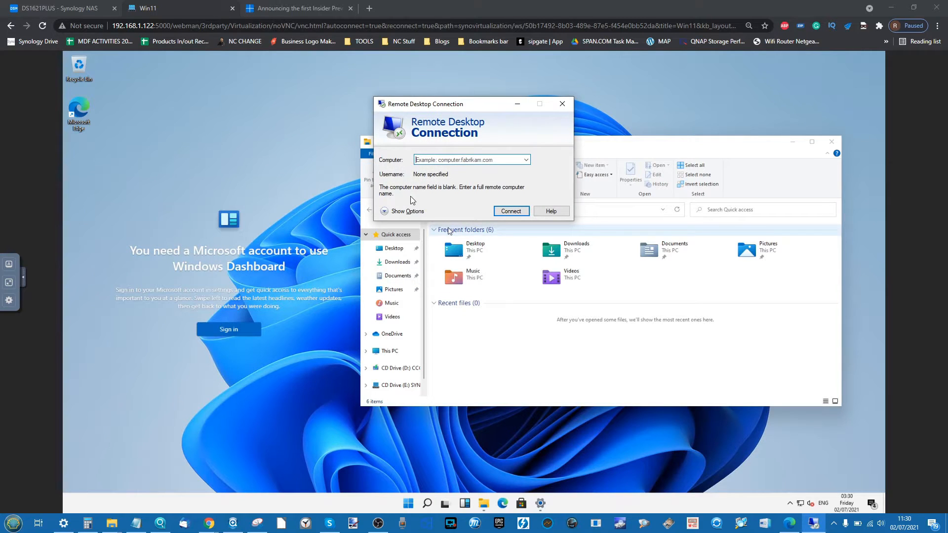
left_click(397, 211)
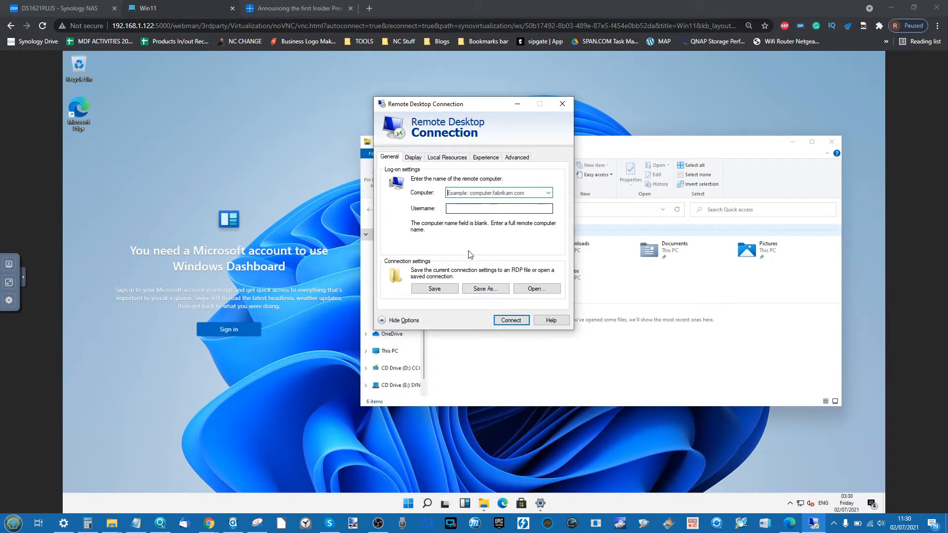
left_click_drag(501, 108, 463, 134)
left_click(524, 130)
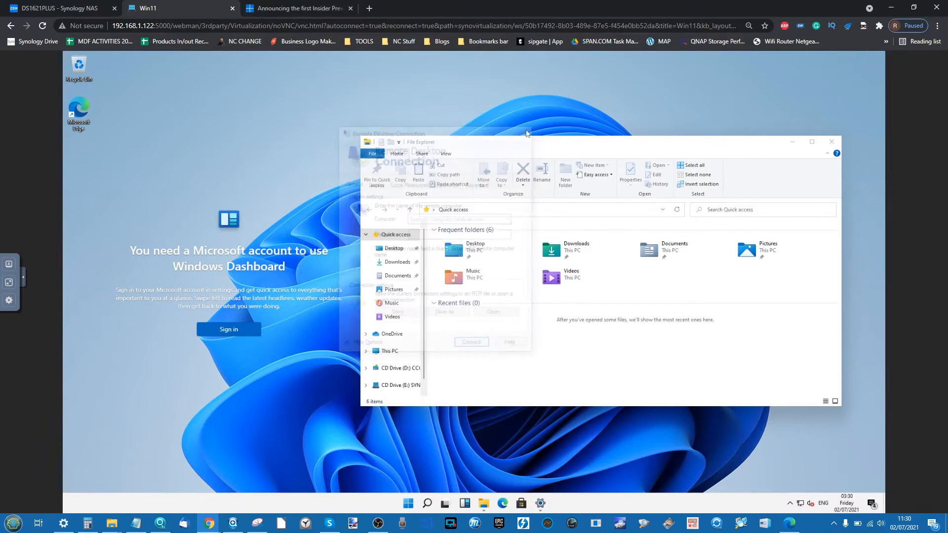
left_click(832, 143)
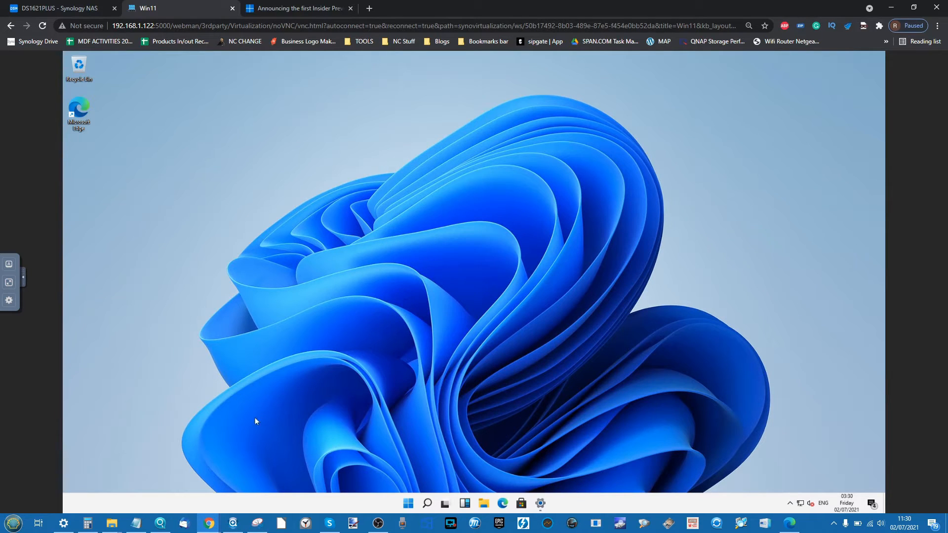
- Restart Windows 11 from the Start menu power options and close the Win11 console tab
left_click(407, 504)
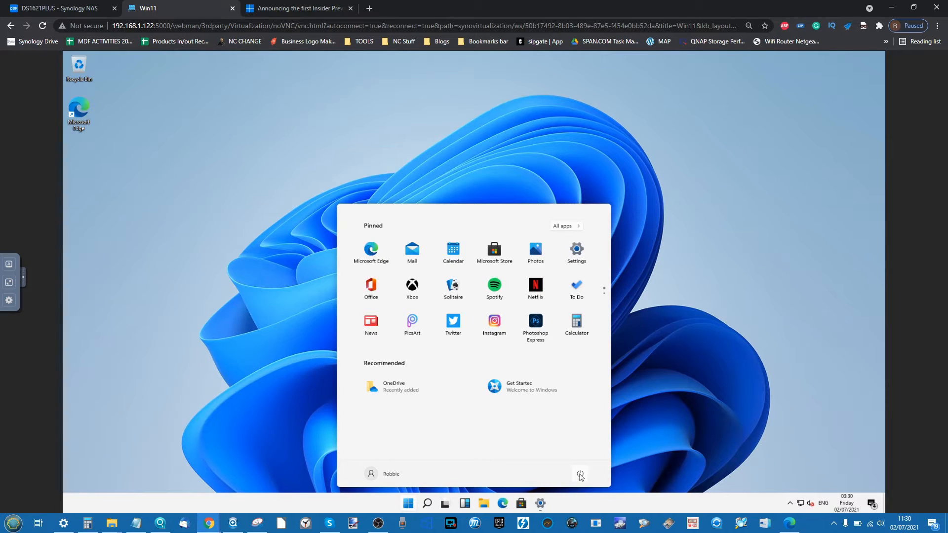
left_click(580, 475)
left_click(591, 451)
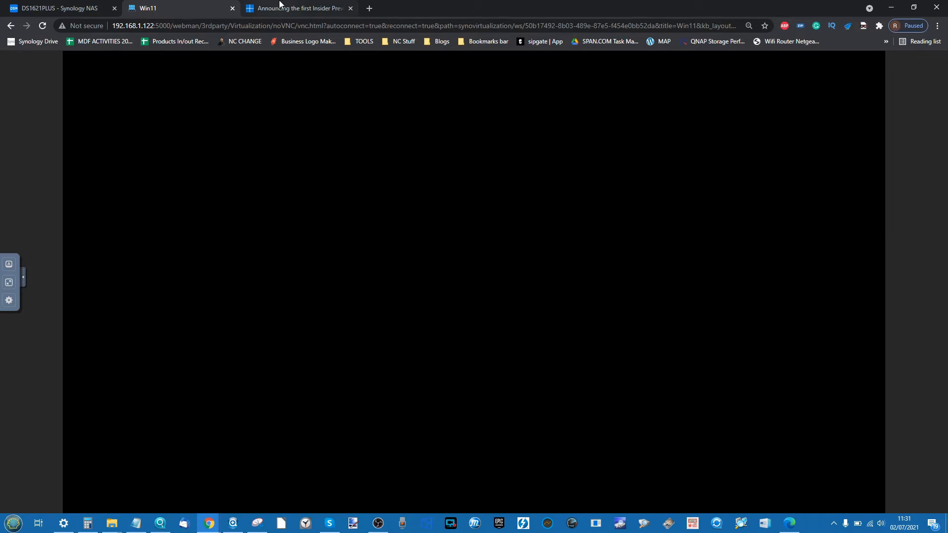
left_click(232, 8)
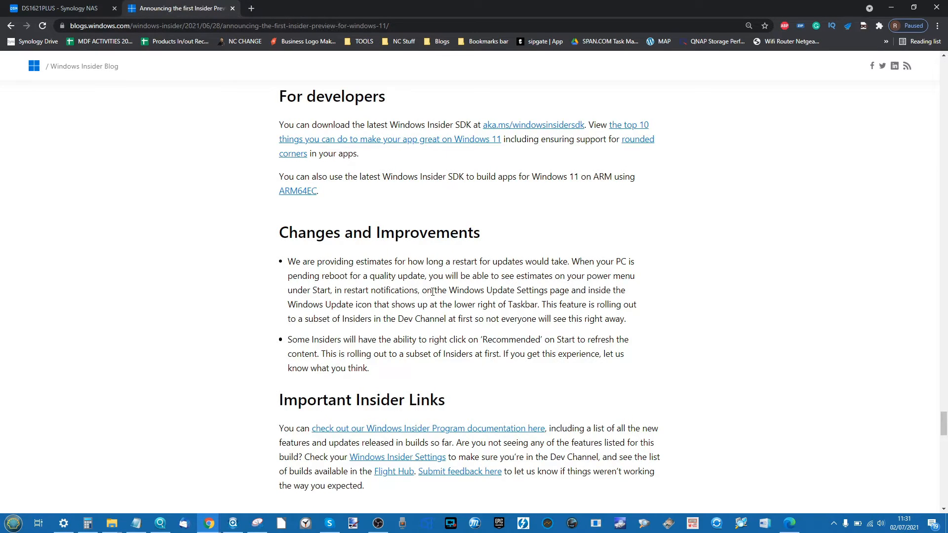
- Scroll back up the Insider Preview article, then return to the DS1621PLUS NAS page
scroll(433, 292, "down", 1)
scroll(433, 292, "up", 1)
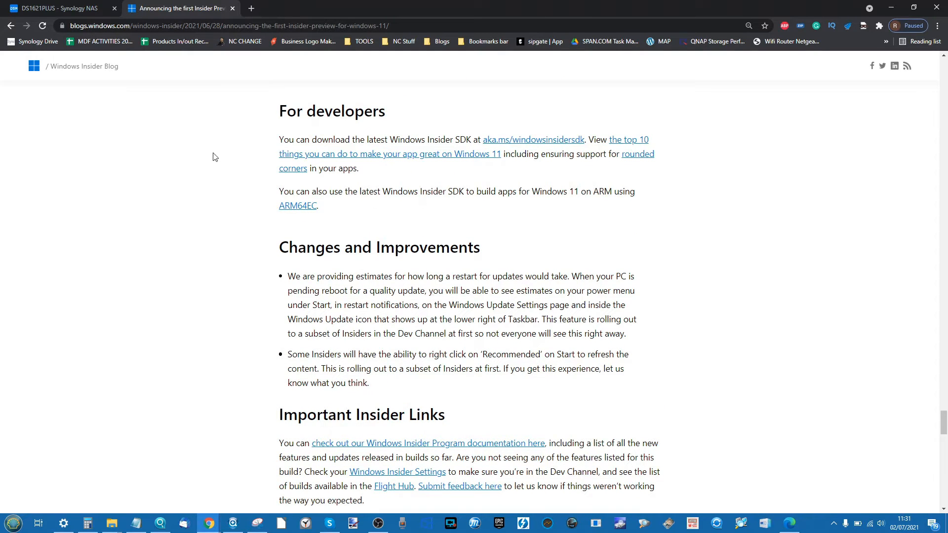
scroll(453, 278, "up", 10)
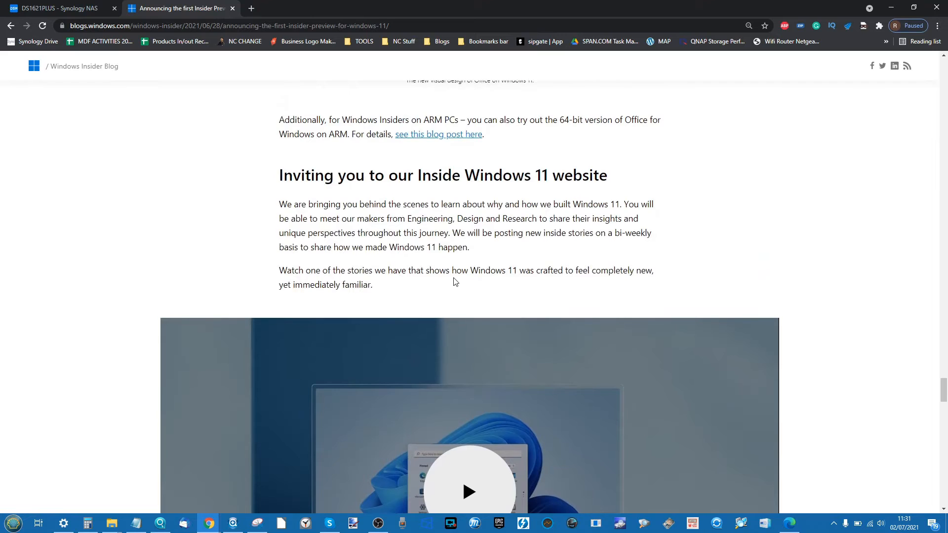
scroll(363, 234, "up", 1)
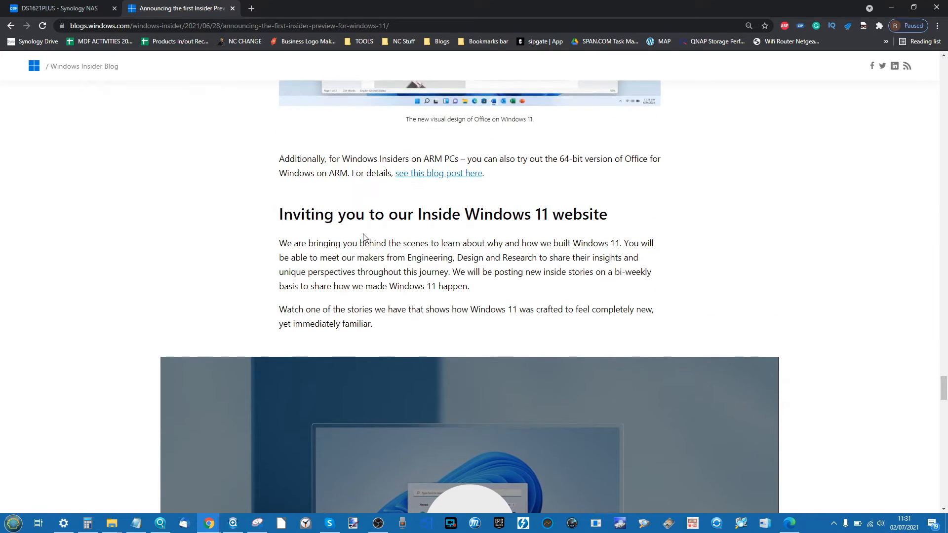
scroll(364, 237, "up", 4)
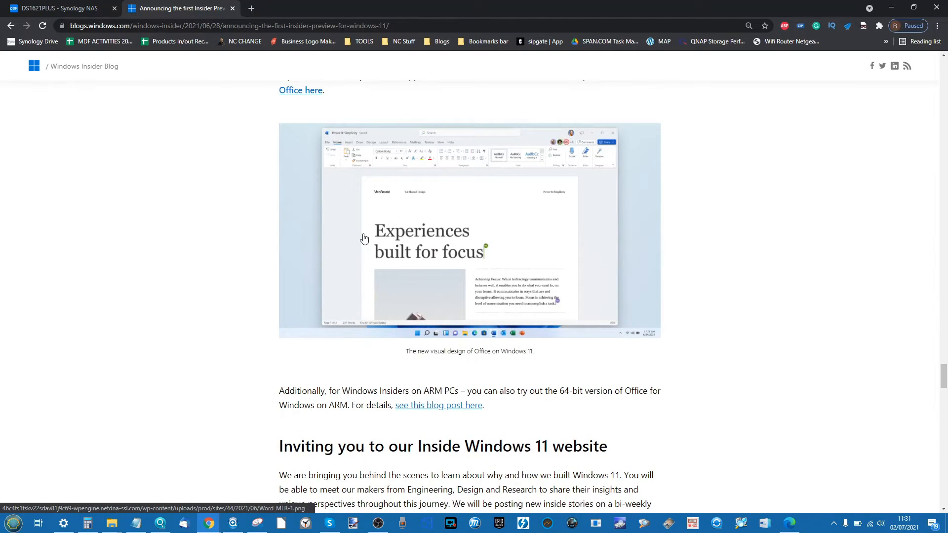
scroll(364, 239, "up", 3)
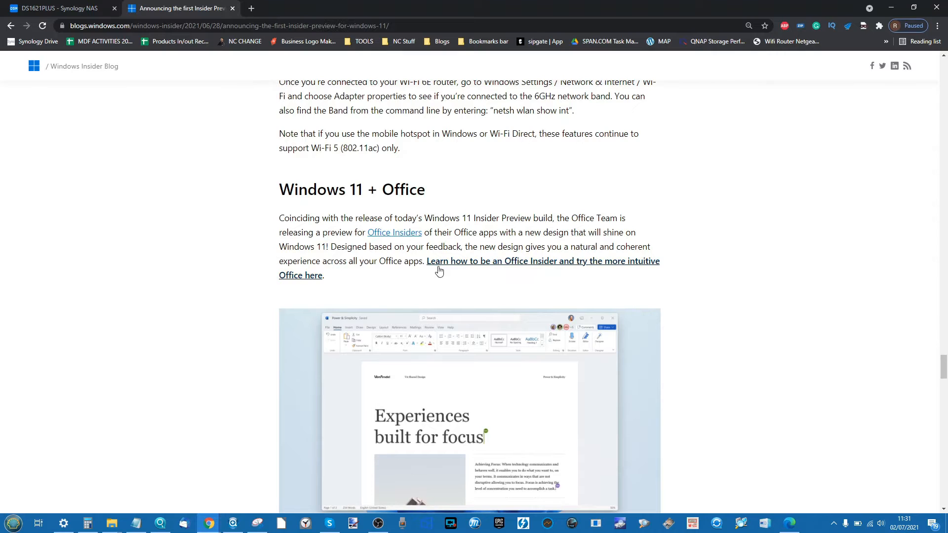
left_click(73, 6)
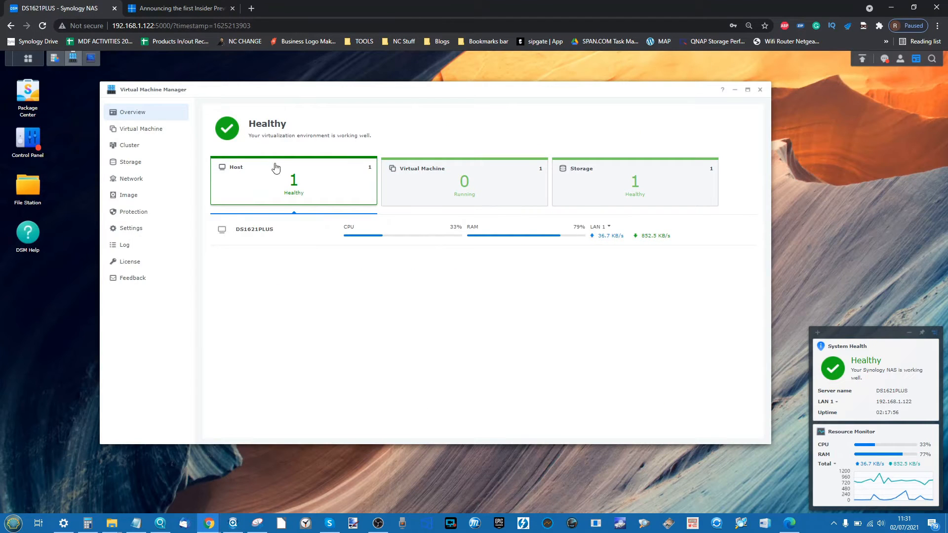
- Delete the Win11 virtual machine, confirming with the DSM account password and the permanent-deletion checkbox
left_click(152, 129)
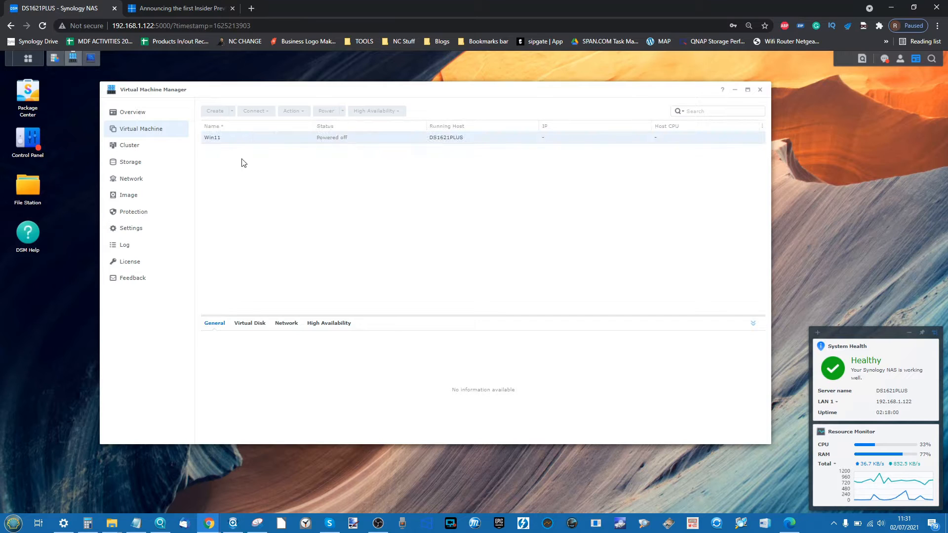
left_click(334, 143)
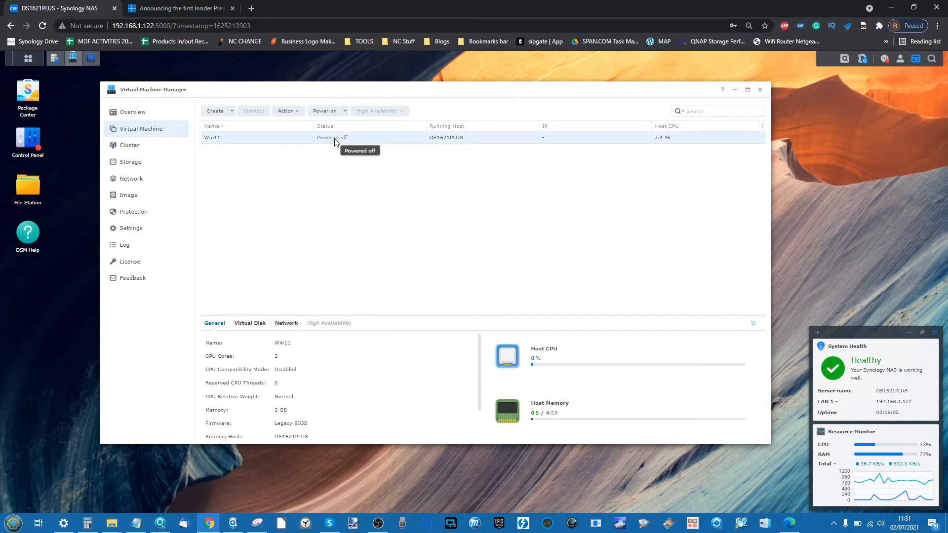
left_click(296, 114)
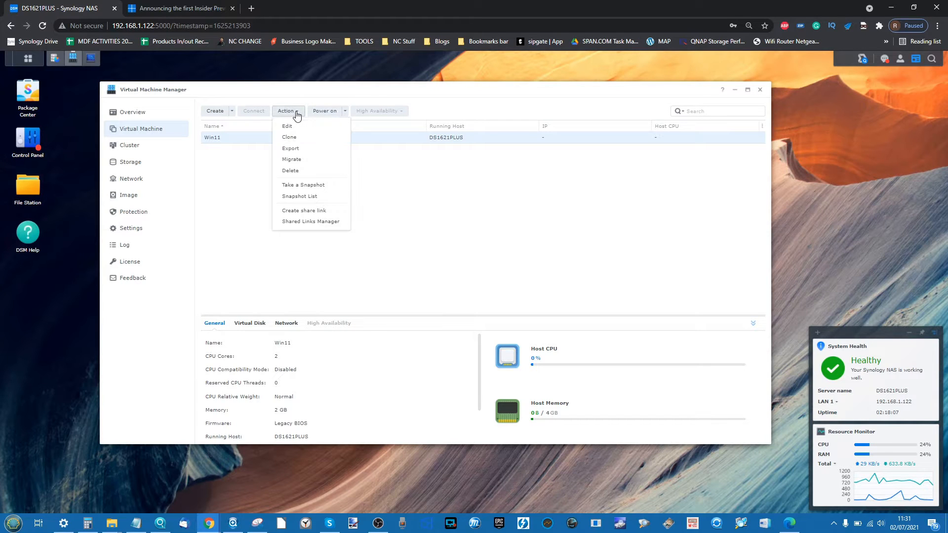
left_click(292, 171)
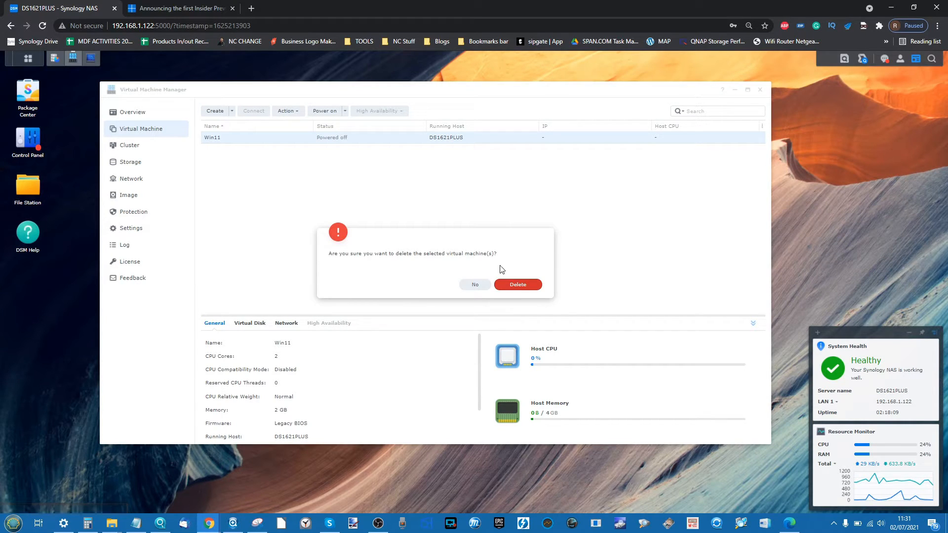
left_click(509, 285)
left_click(450, 267)
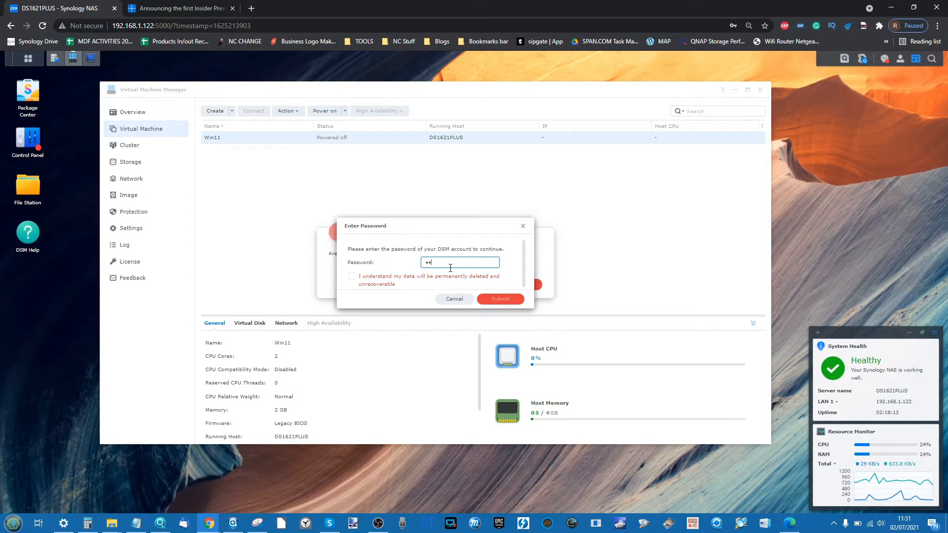
left_click(433, 278)
left_click(491, 298)
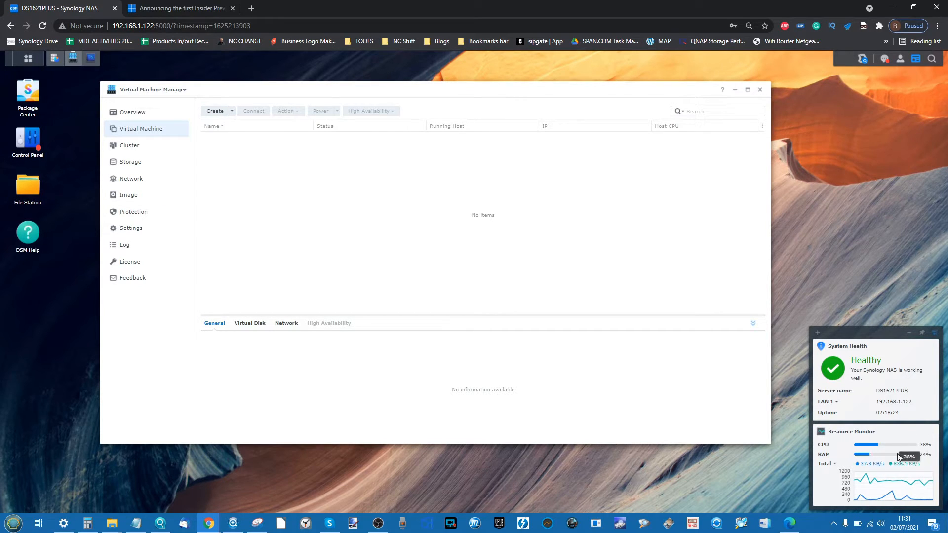
left_click(378, 523)
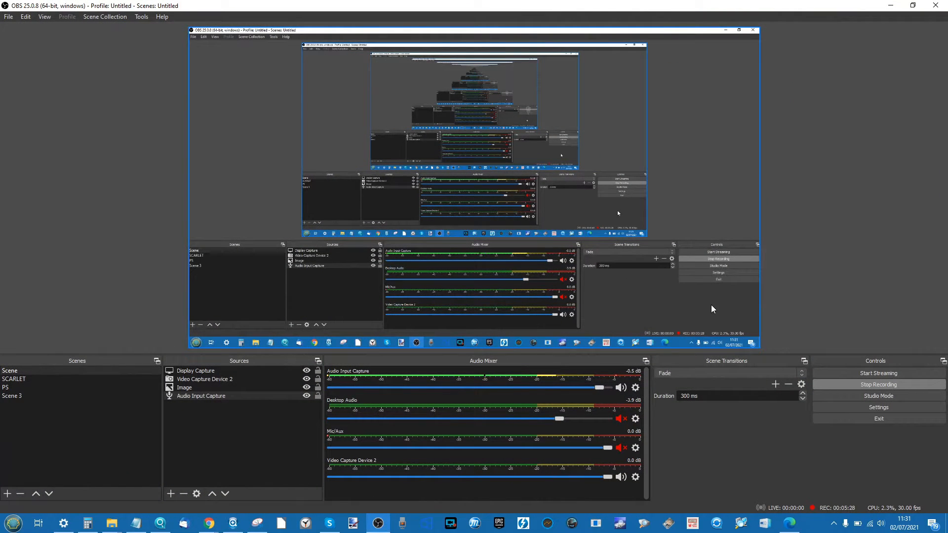
left_click(890, 6)
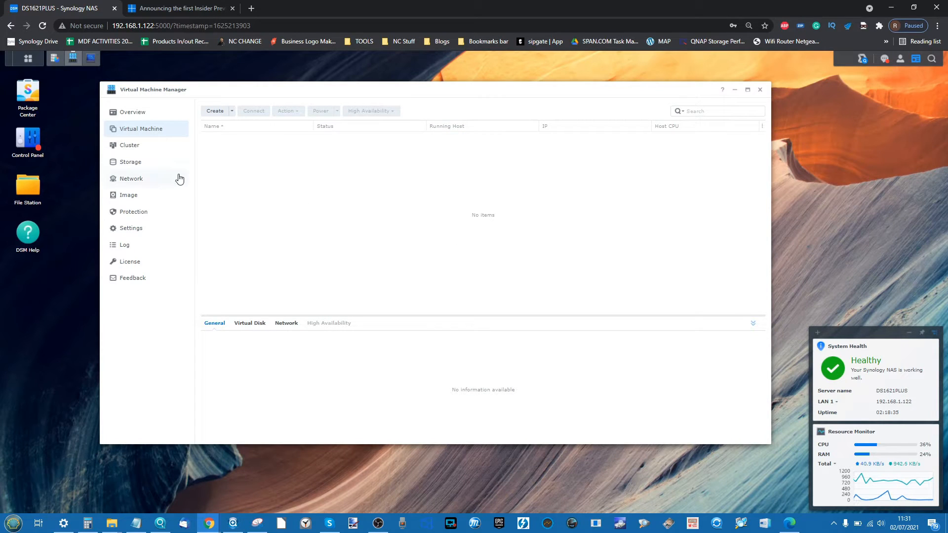
left_click(28, 186)
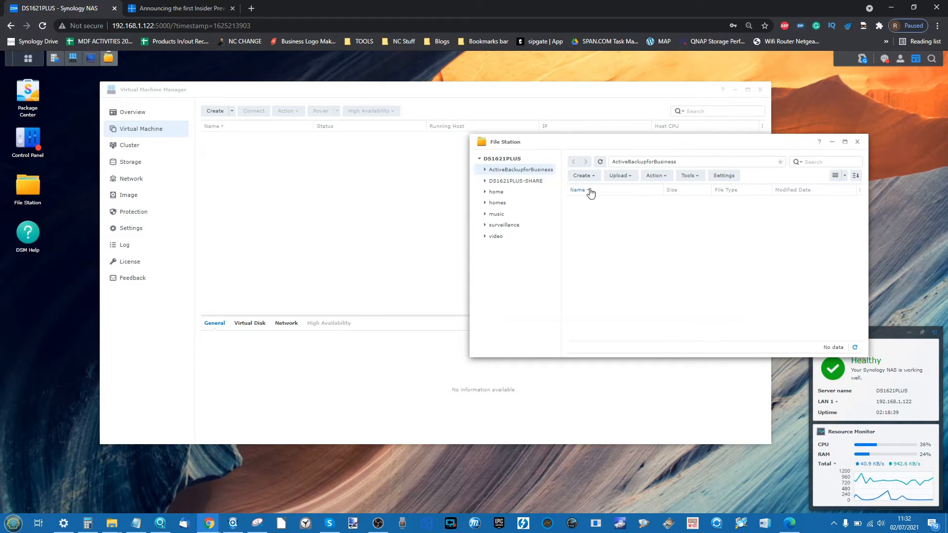
left_click(529, 186)
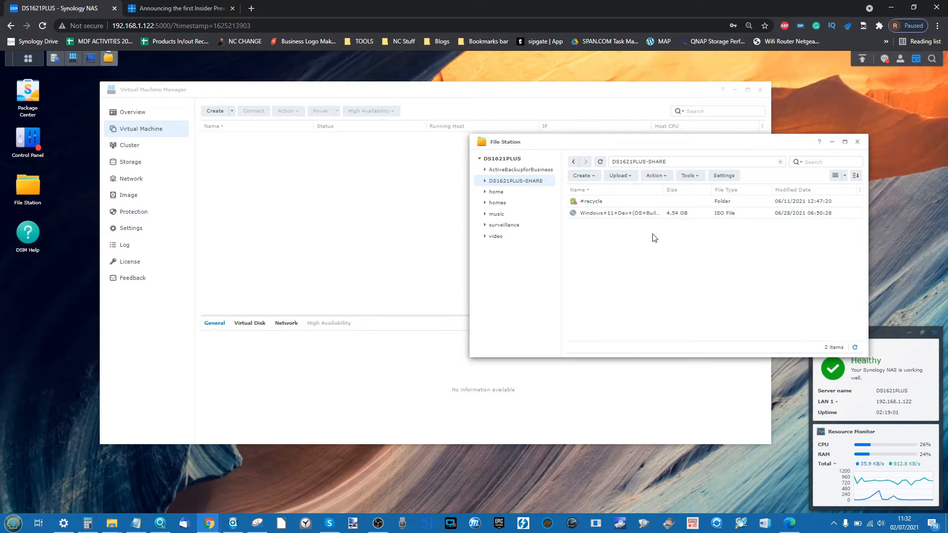
left_click(857, 143)
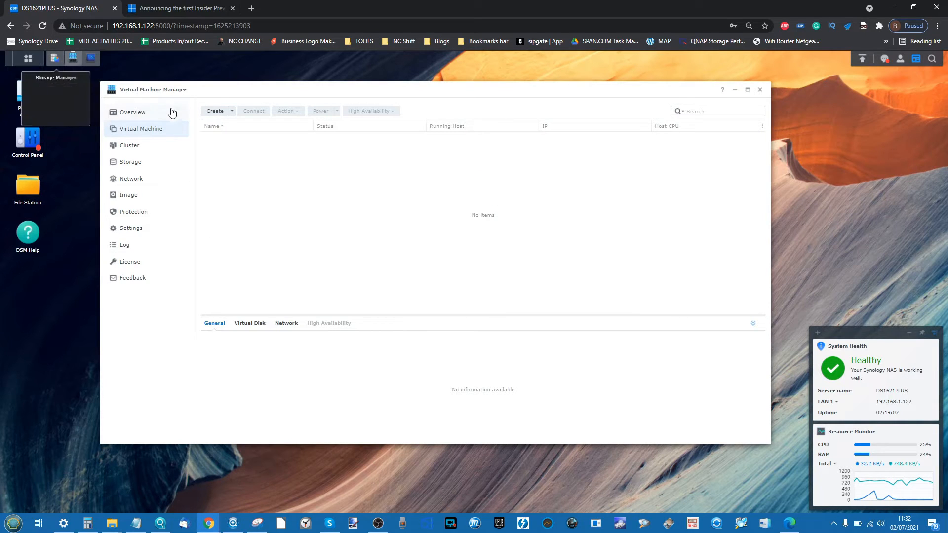
left_click(28, 91)
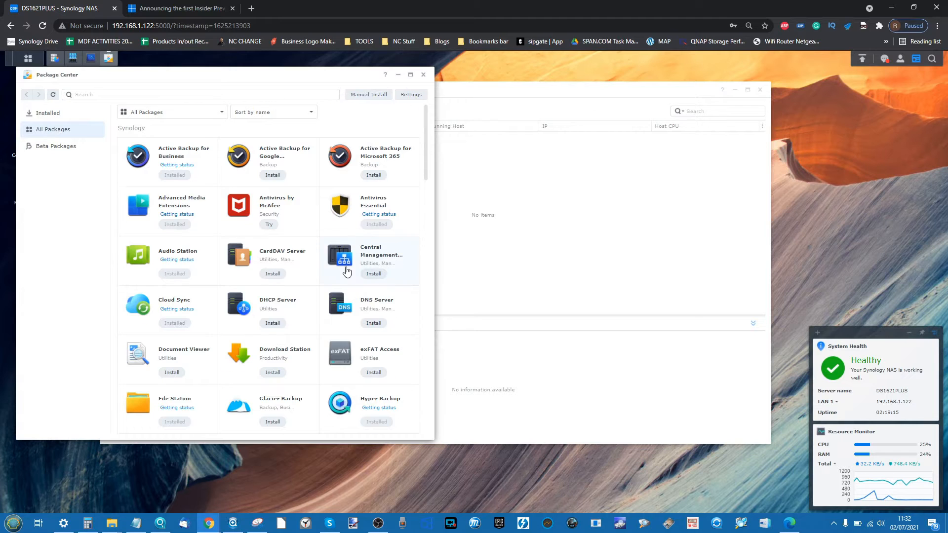
scroll(346, 271, "down", 10)
scroll(347, 271, "down", 5)
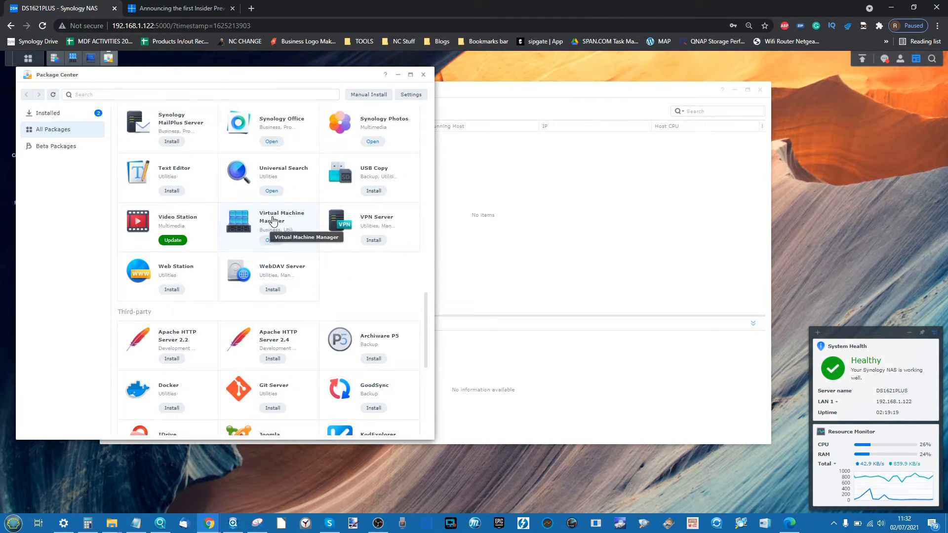
left_click(272, 220)
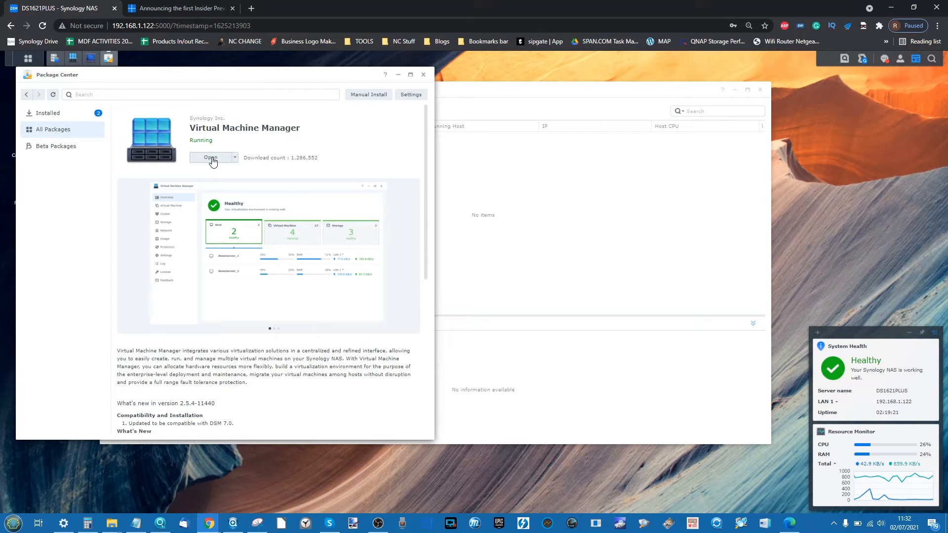
left_click(424, 75)
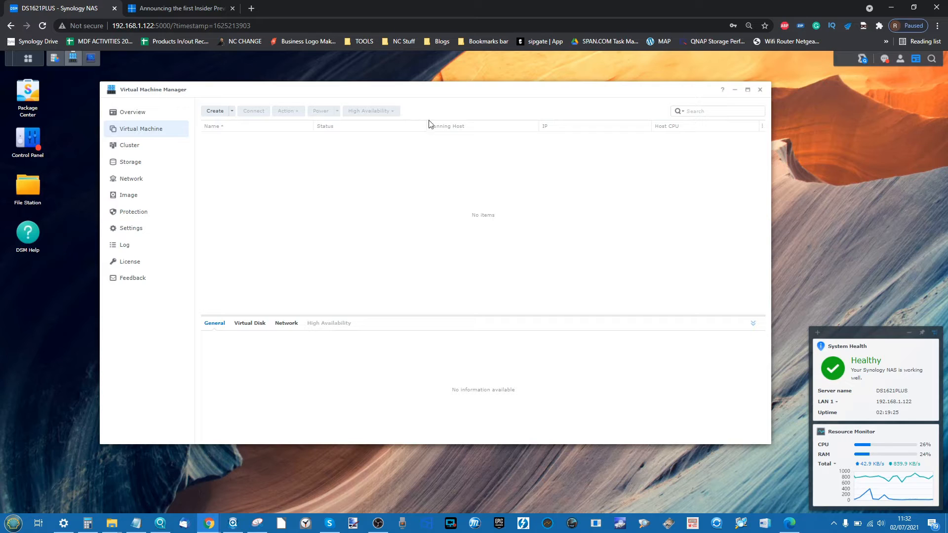
left_click(128, 196)
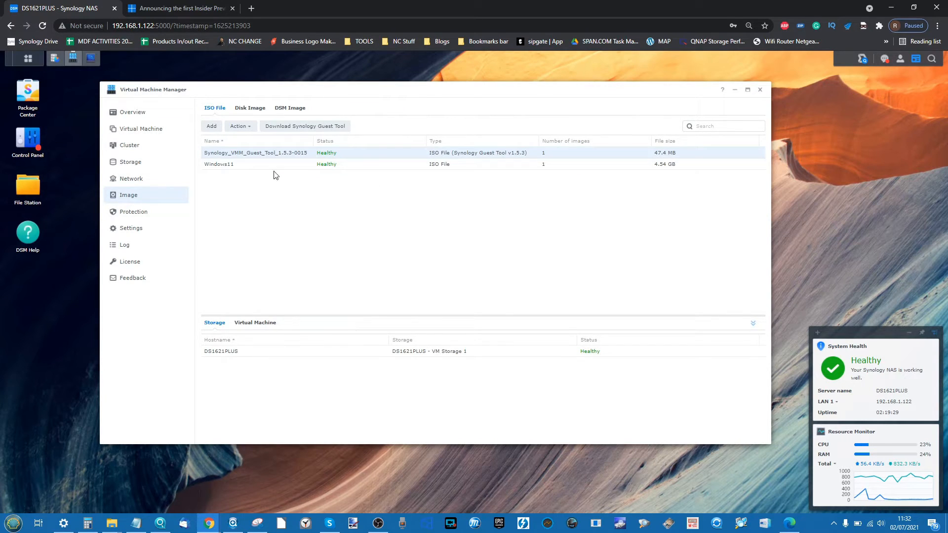
left_click(224, 166)
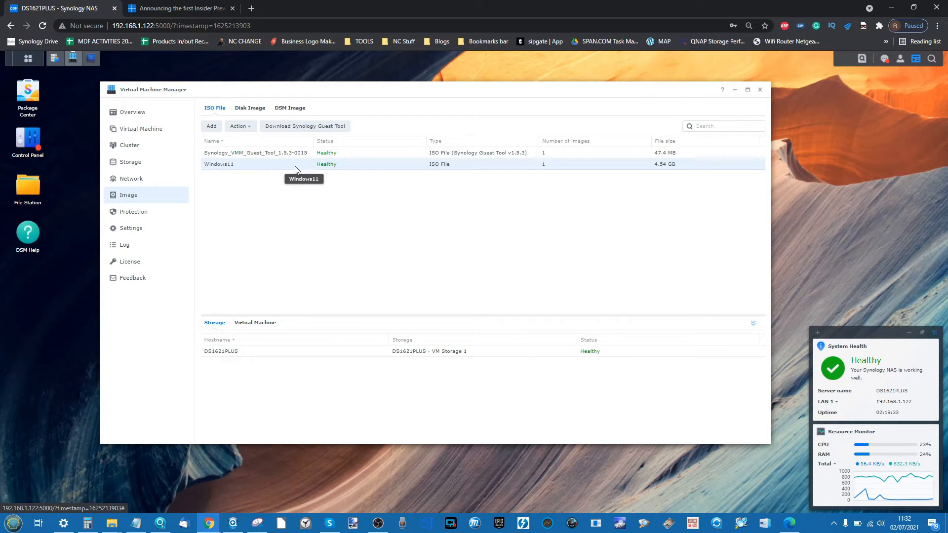
left_click(212, 127)
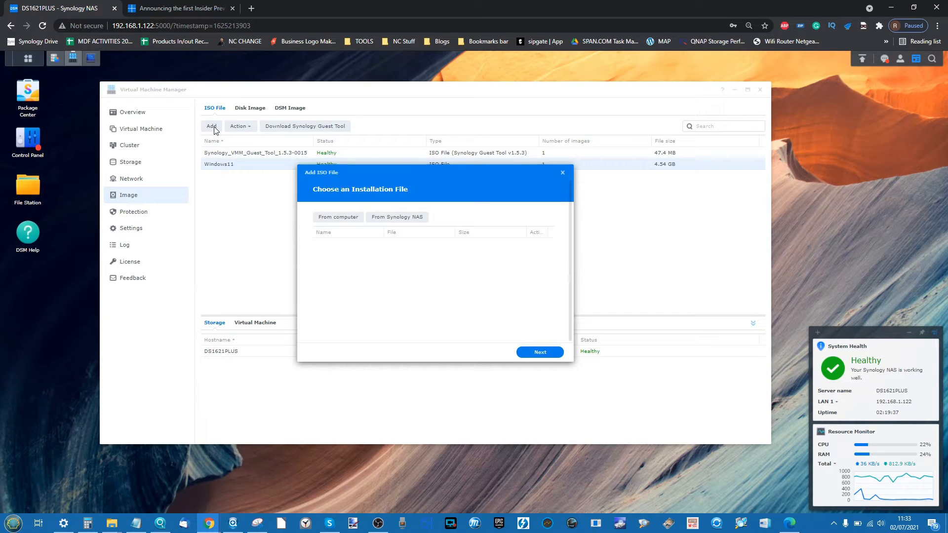
left_click(373, 221)
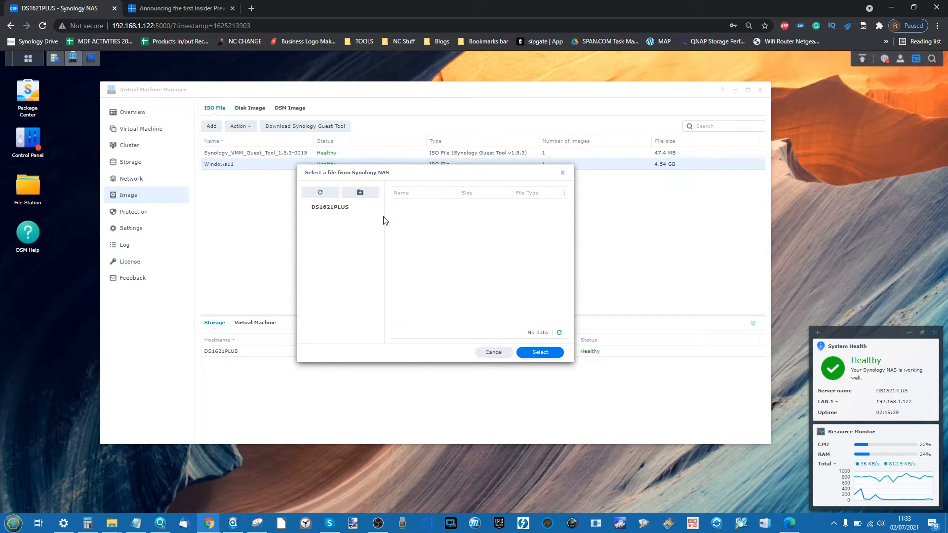
left_click(361, 229)
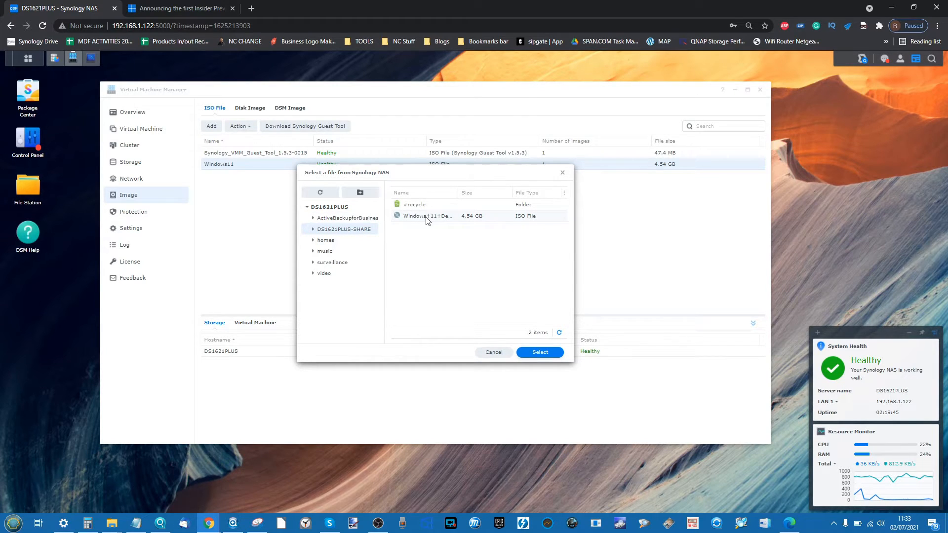
left_click(432, 218)
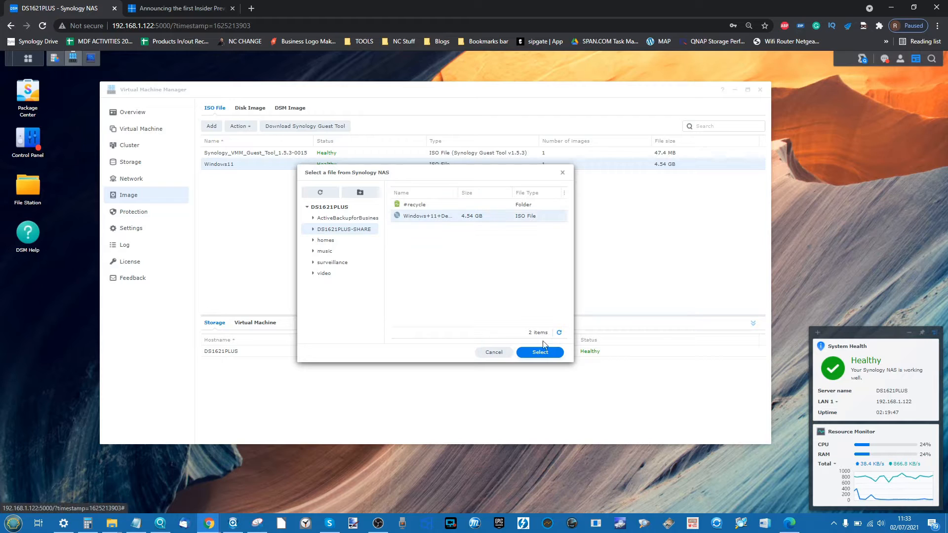
left_click(563, 173)
left_click(563, 173)
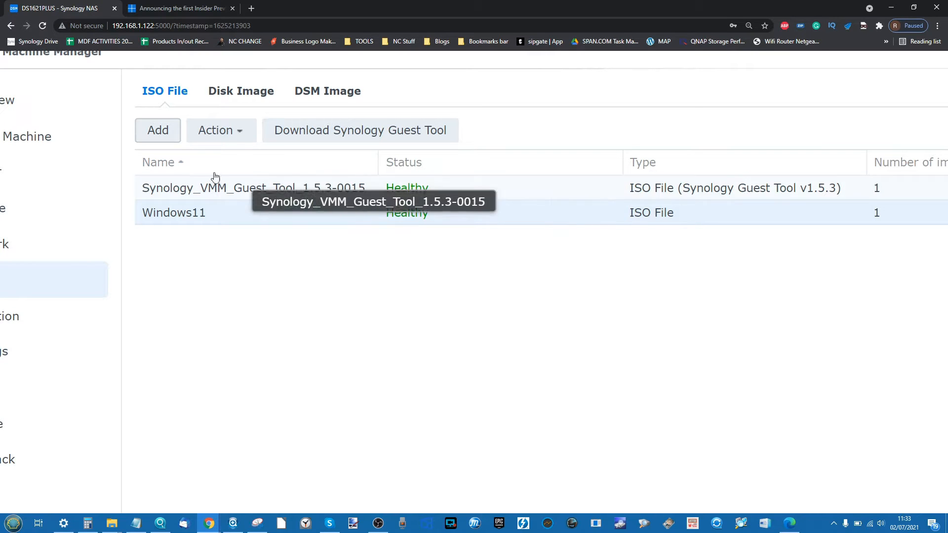
scroll(254, 162, "up", 1)
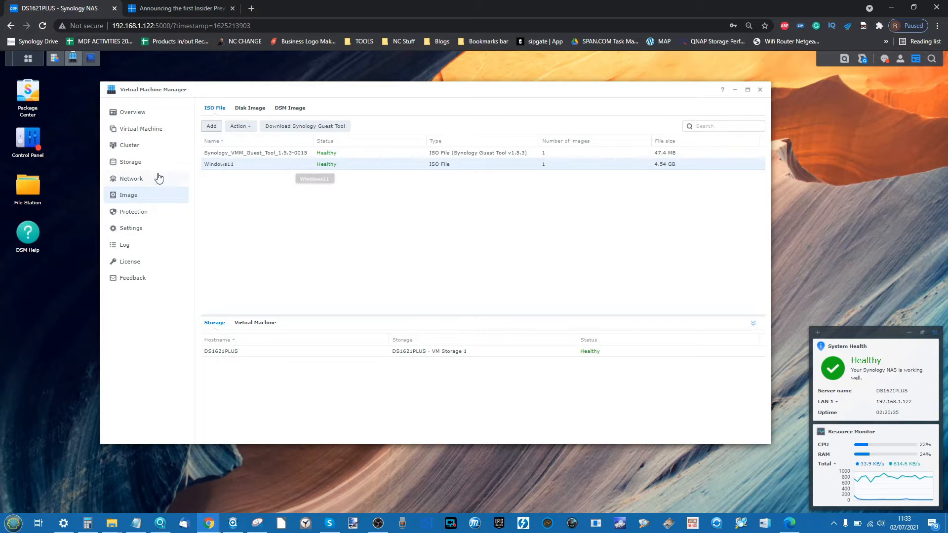
- Start a new Microsoft Windows virtual machine in the Create wizard, reaching storage selection
left_click(133, 130)
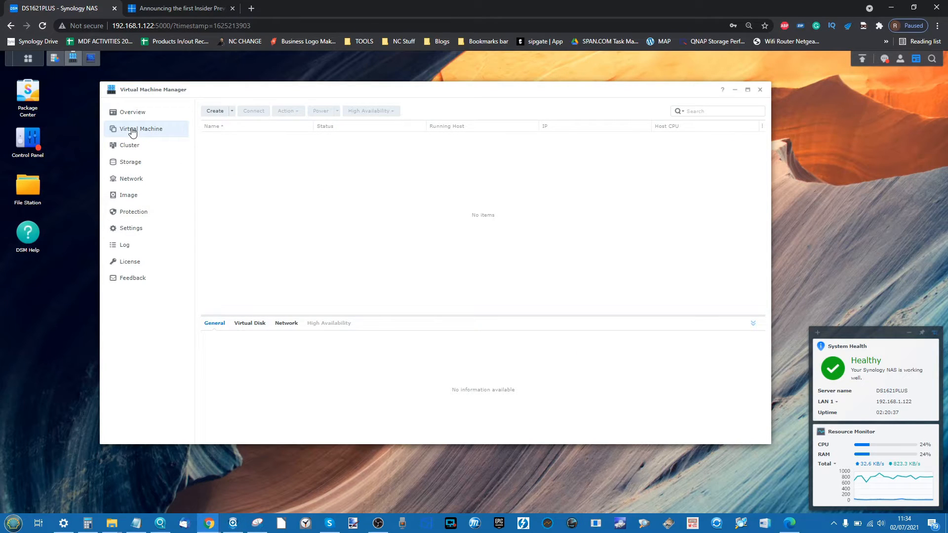
left_click(232, 112)
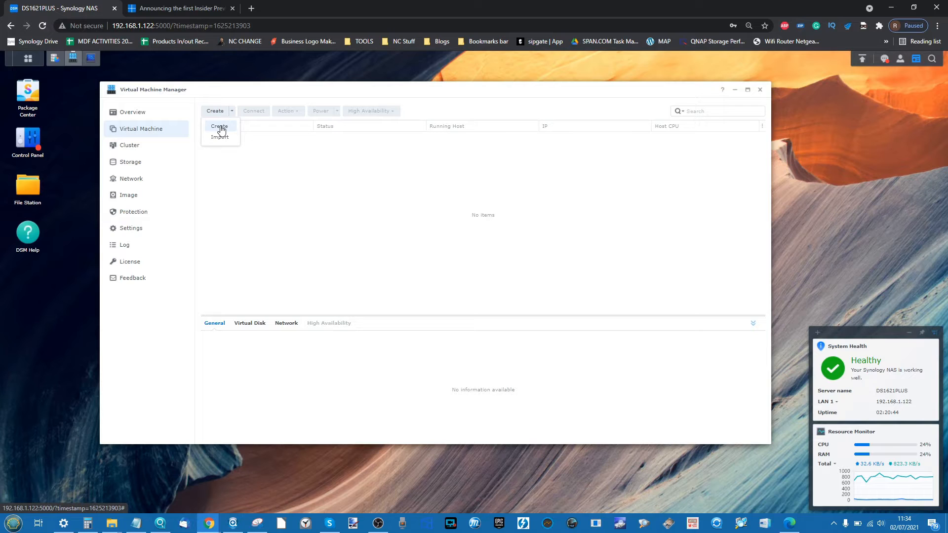
left_click(220, 127)
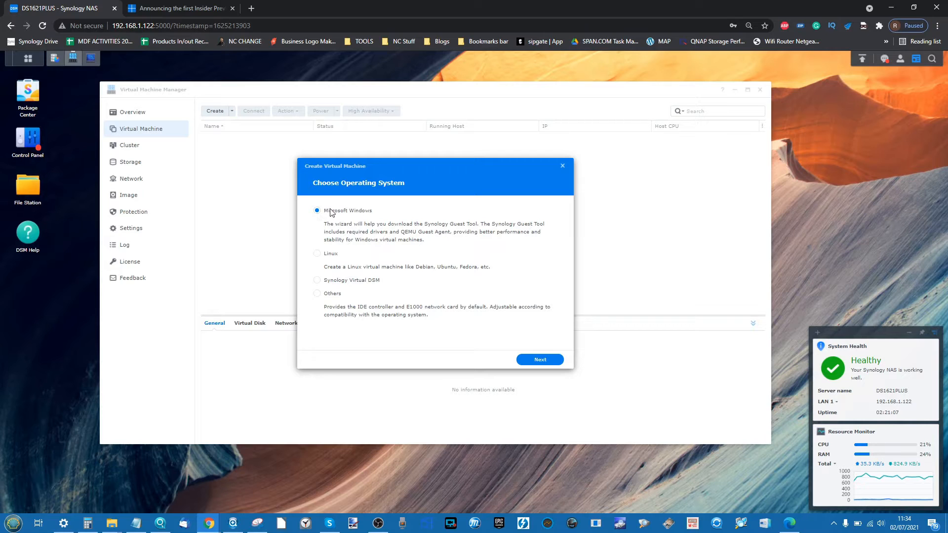
left_click(535, 361)
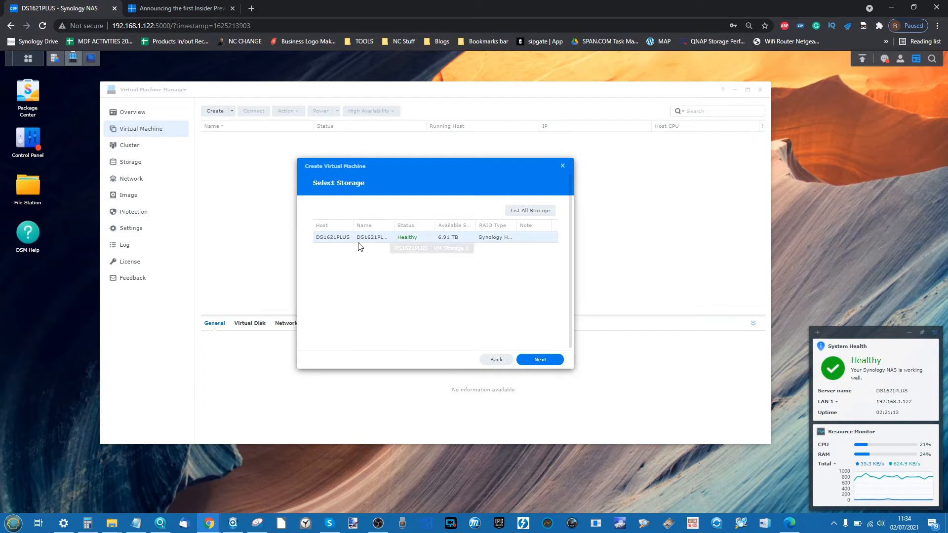
- Place the VM on DS1621PLUS storage and name it Win11vm
left_click(540, 361)
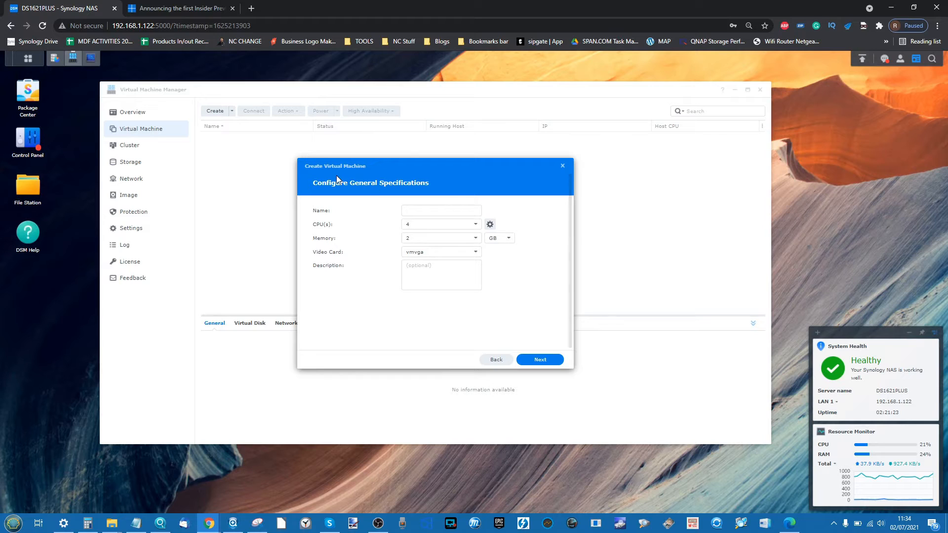
left_click(417, 208)
type("Win11vm")
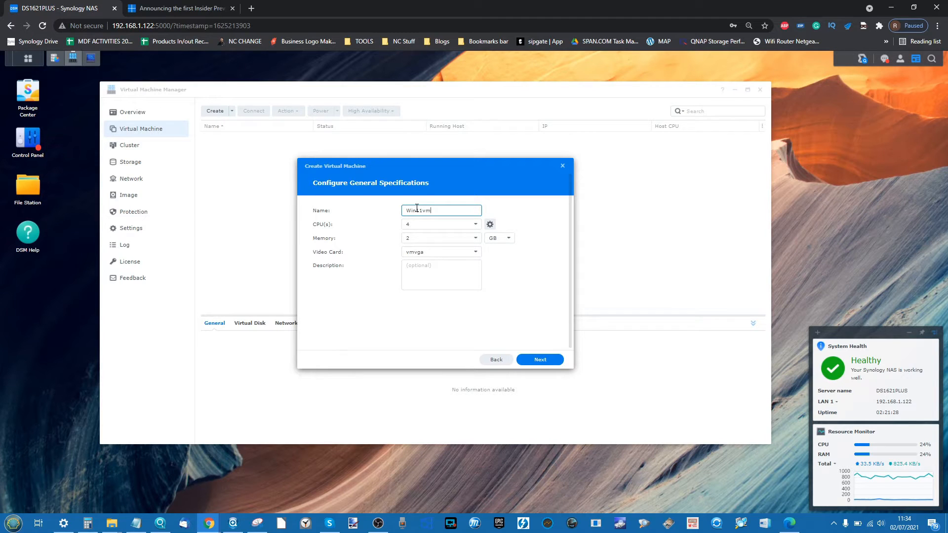
- Give the VM 2 CPUs with 2 GB memory, leaving advanced CPU options unchanged
left_click(426, 225)
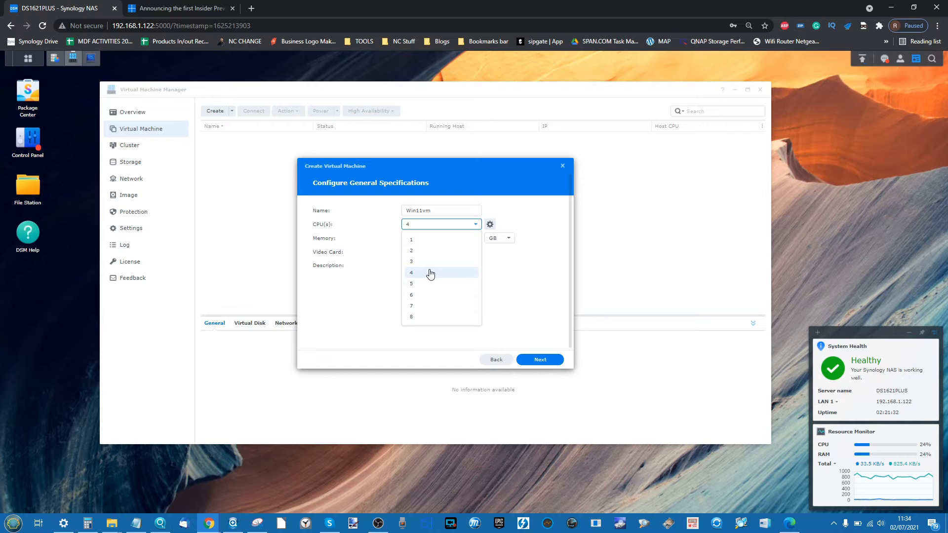
left_click(425, 250)
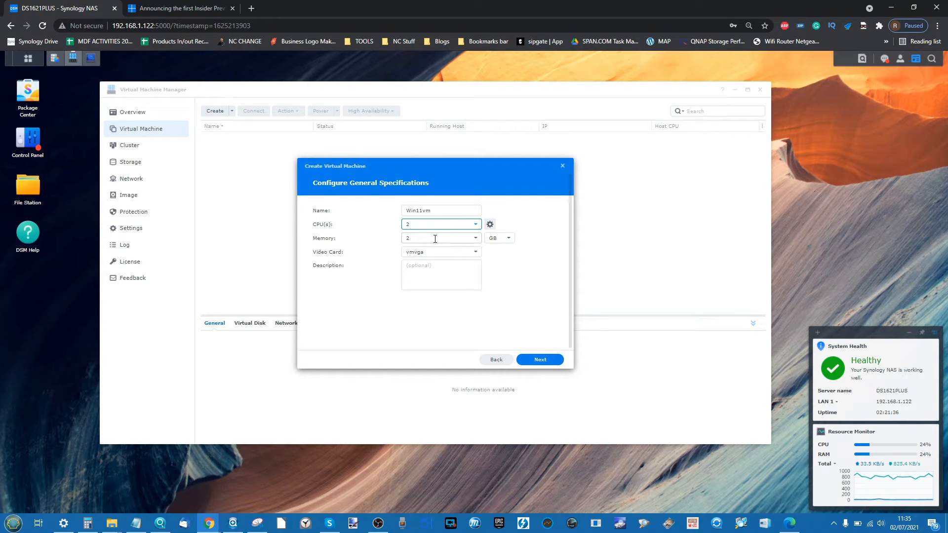
left_click(489, 225)
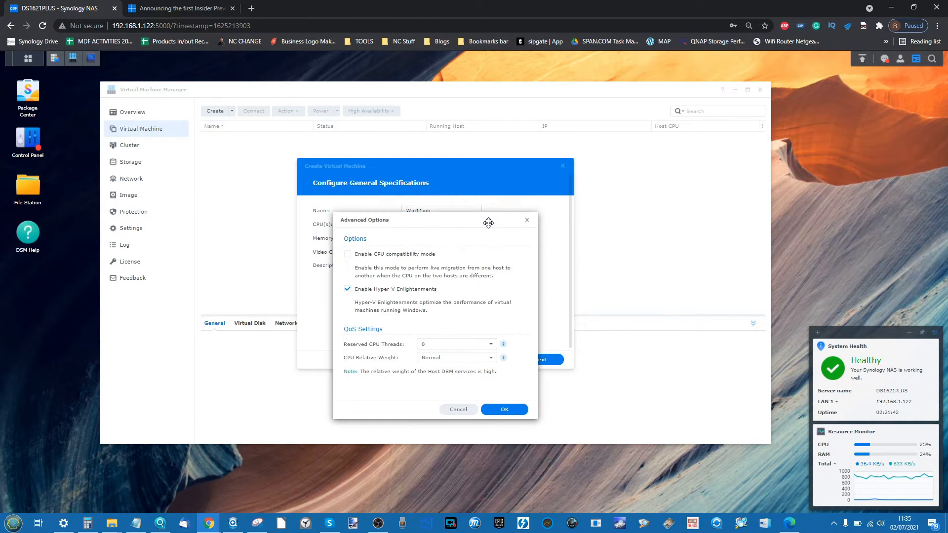
left_click(526, 221)
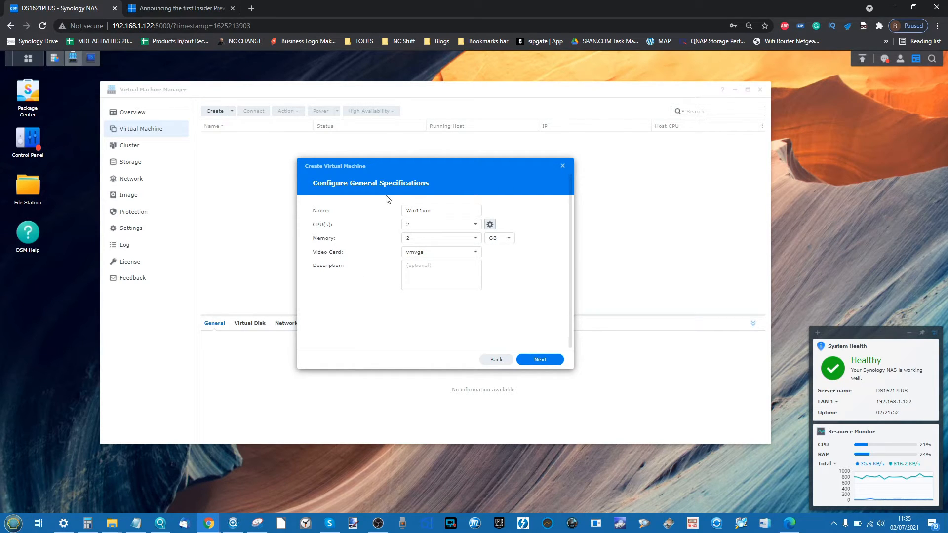
left_click(540, 360)
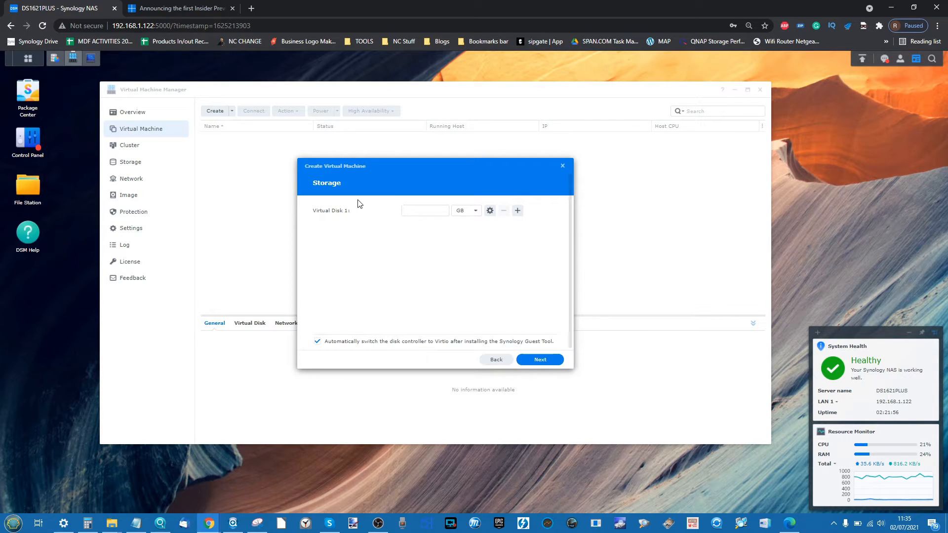
- Size Virtual Disk 1 at 500 GB, keeping the default disk controller options
left_click(415, 212)
left_click(490, 211)
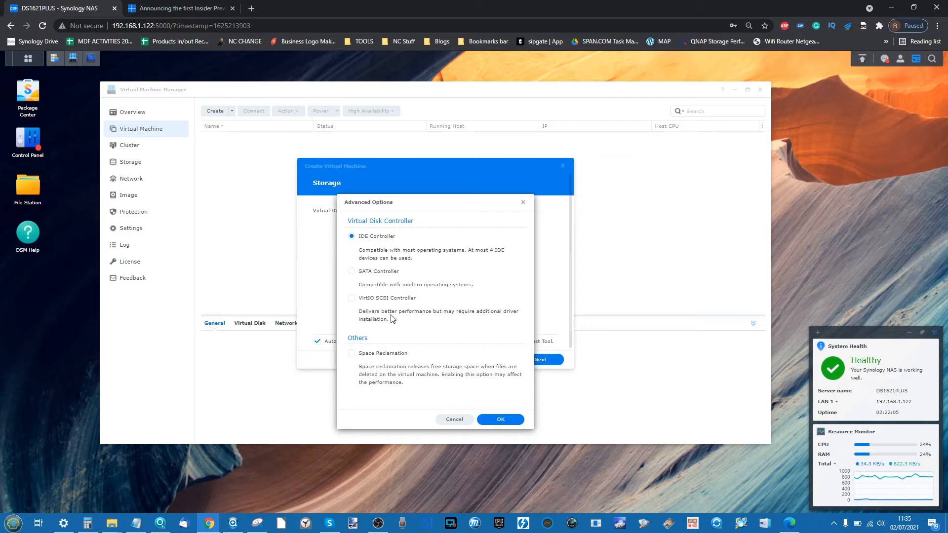
left_click(454, 419)
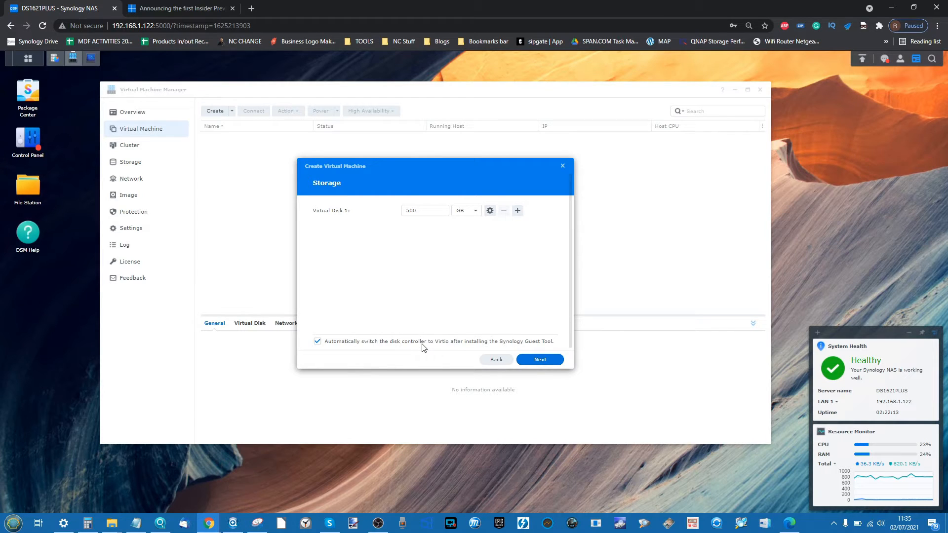
left_click(532, 362)
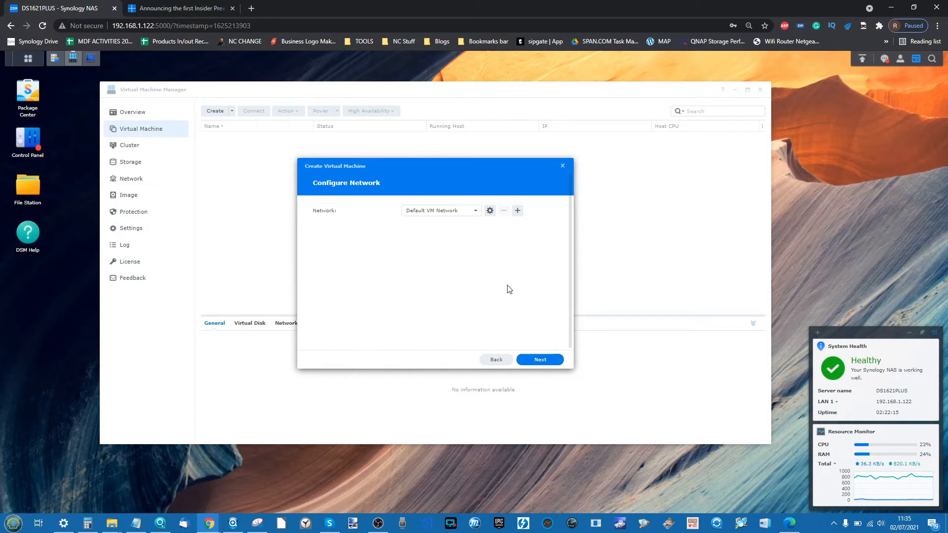
- Keep Default VM Network as the virtual machine's network
left_click(458, 213)
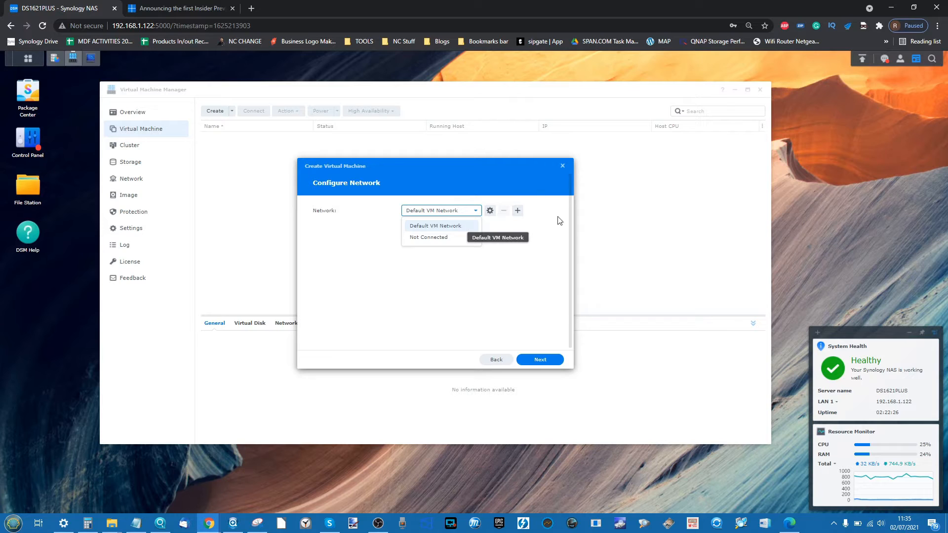
left_click(519, 270)
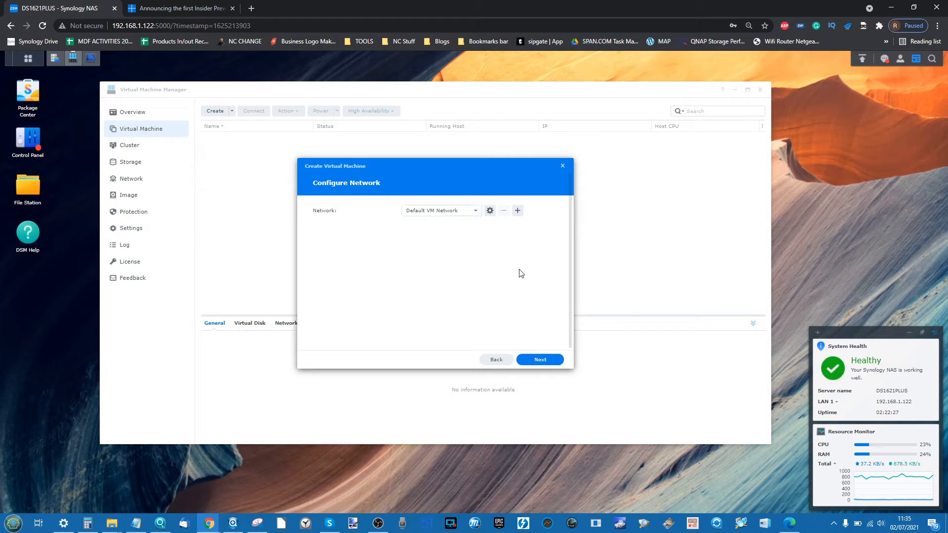
left_click(542, 360)
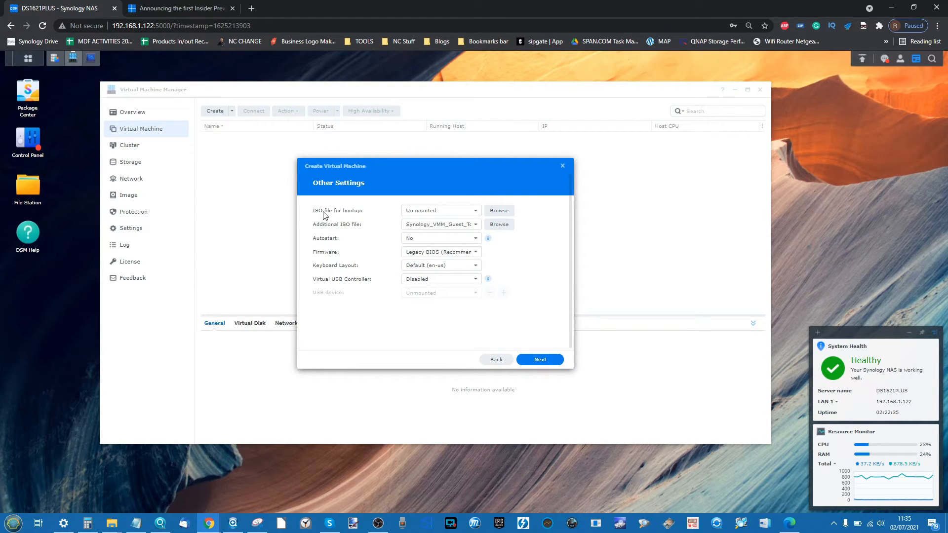
- Boot from the Windows11 ISO and keep the guest tool as the additional ISO
left_click(472, 214)
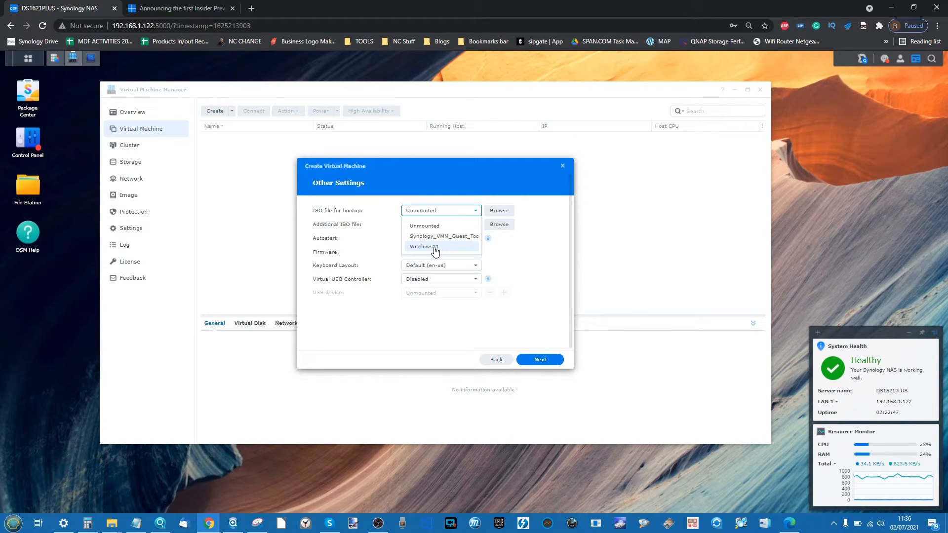
left_click(435, 248)
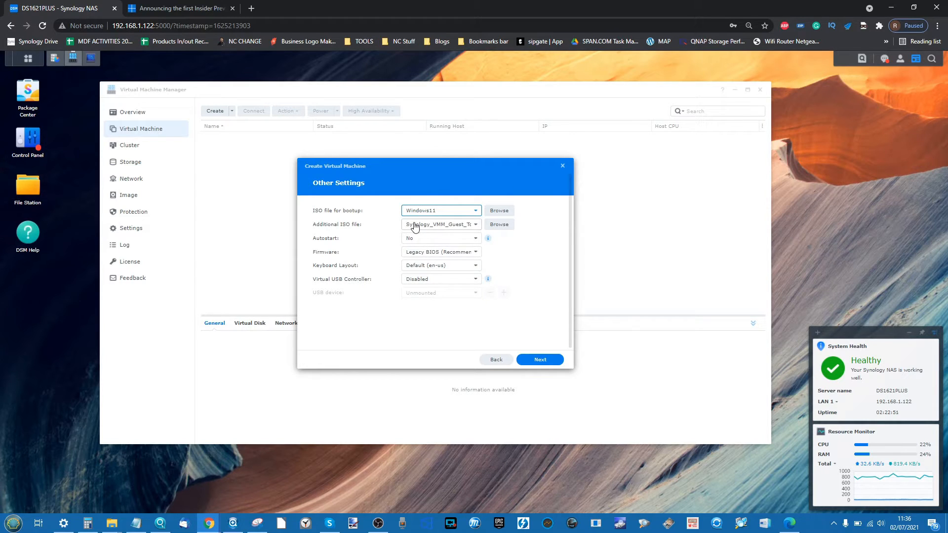
left_click(459, 225)
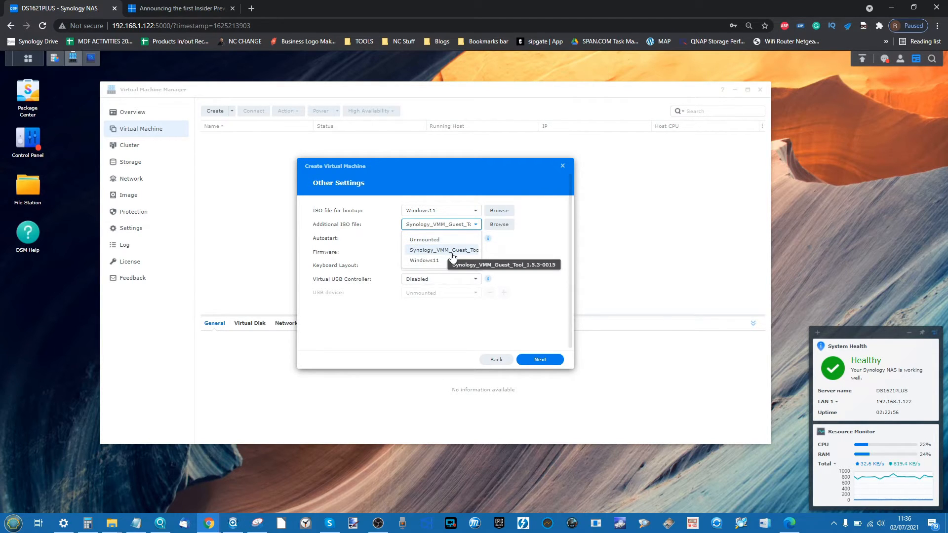
left_click(545, 249)
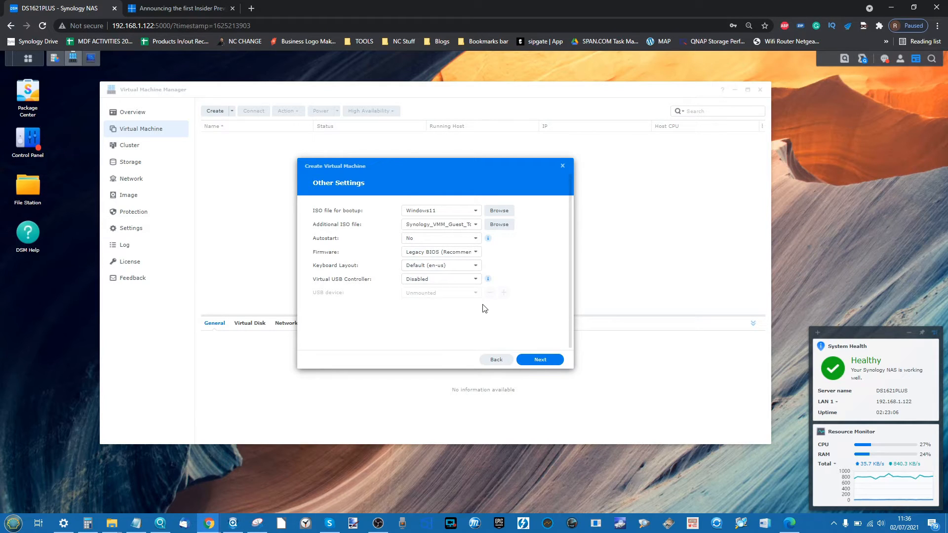
- Set the virtual USB controller to USB 3.0 with the USB device left unmounted
left_click(441, 283)
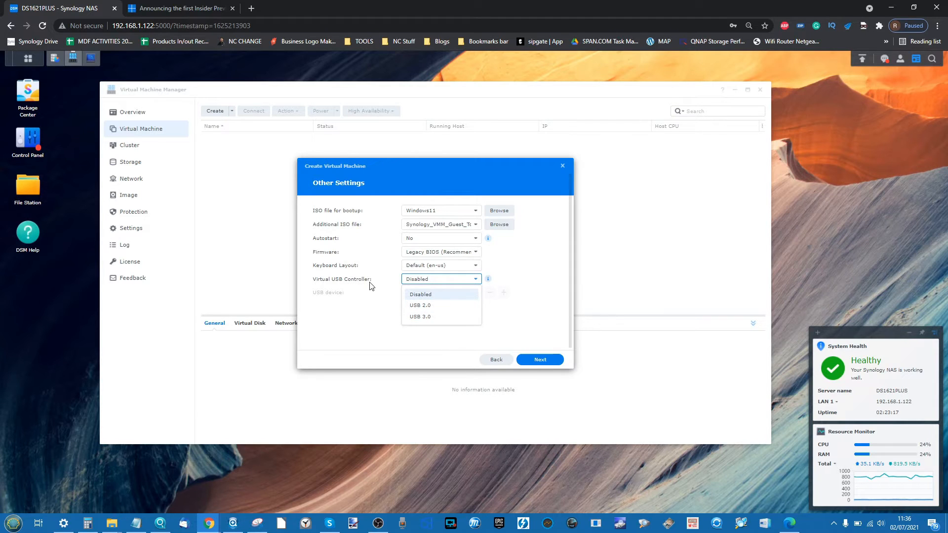
left_click(427, 318)
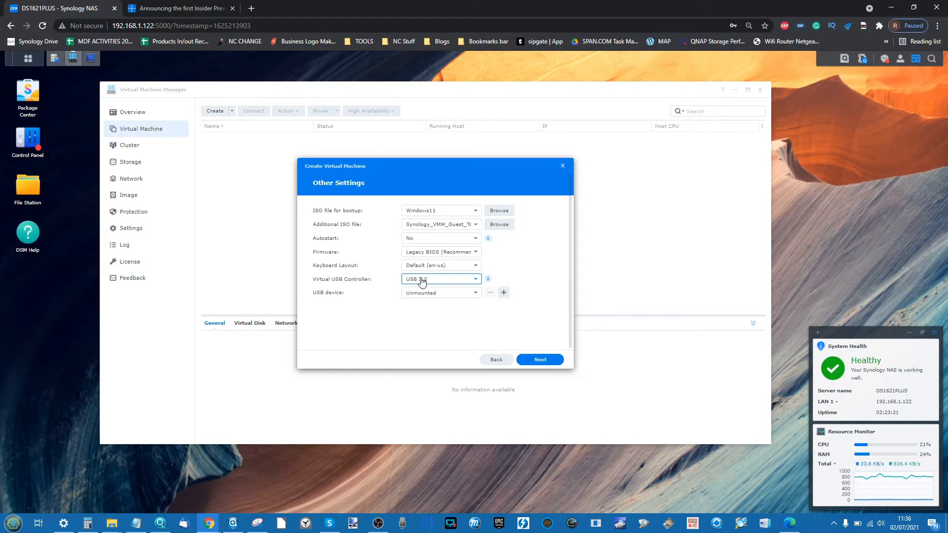
left_click(422, 298)
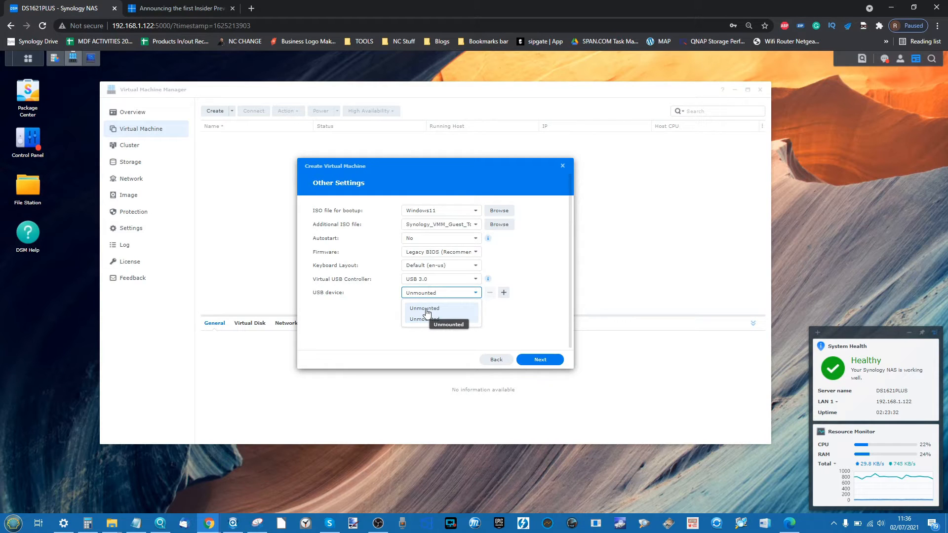
left_click(534, 311)
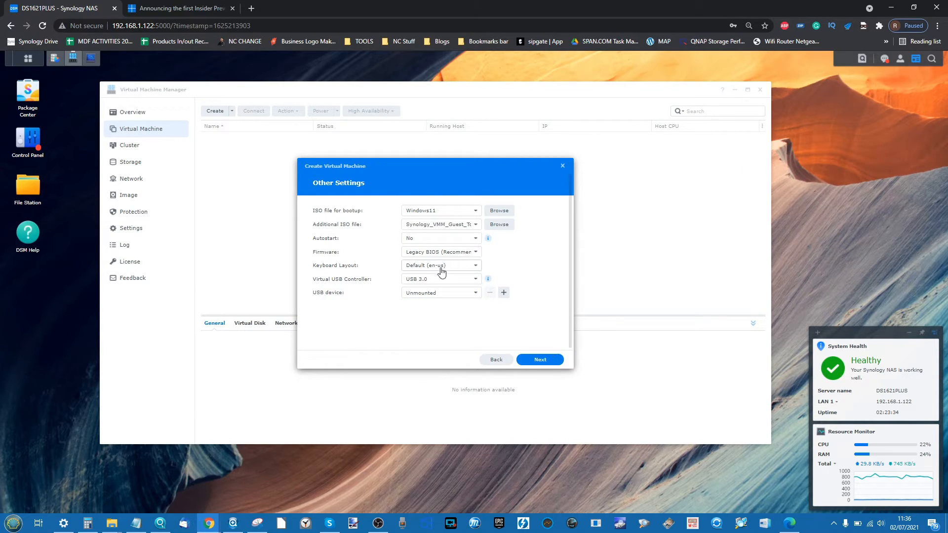
left_click(534, 360)
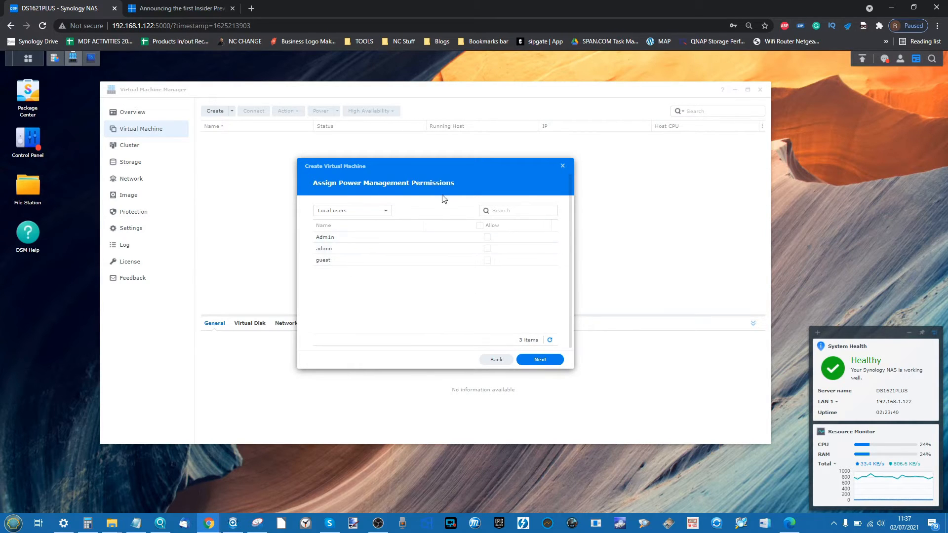
- Allow the first local user power control of the VM and reach the Summary
left_click(488, 238)
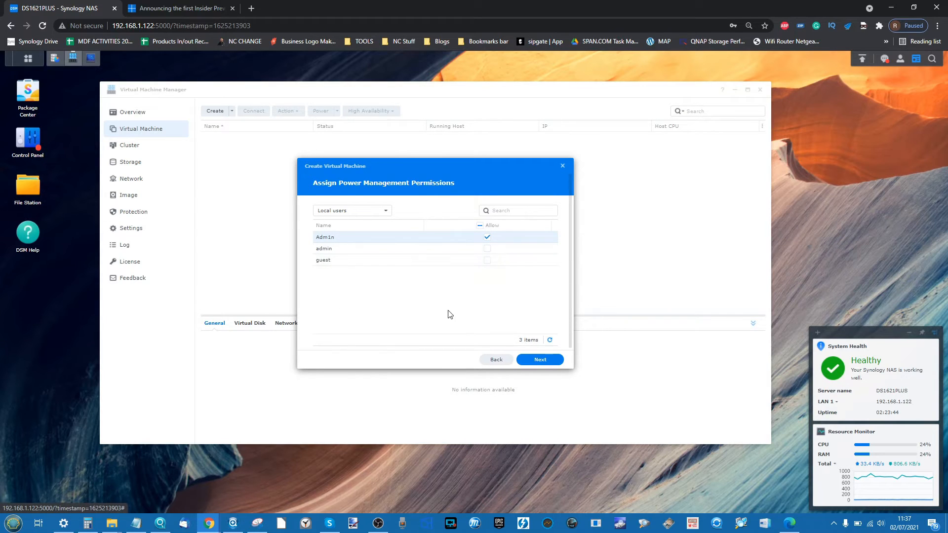
left_click(534, 360)
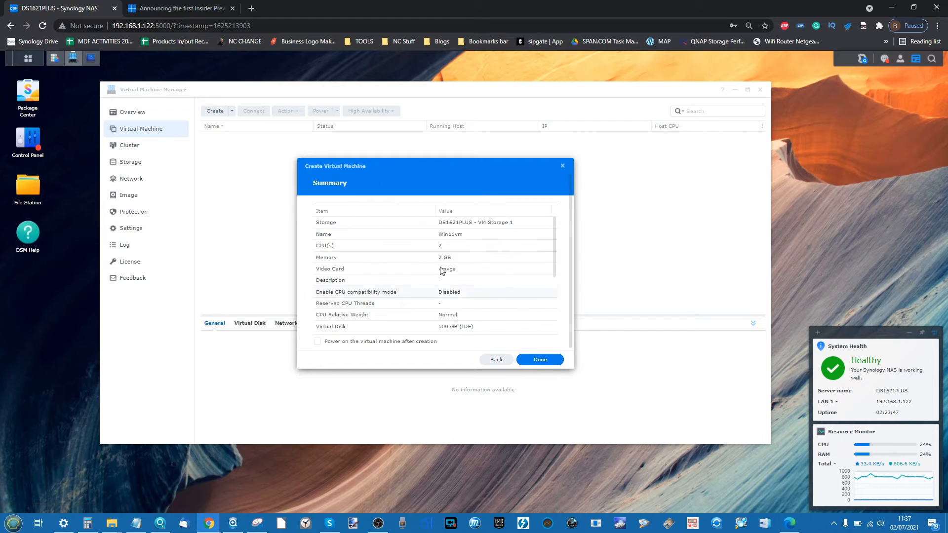
- Confirm the Win11vm summary, creating the VM and powering it on afterwards
scroll(445, 259, "down", 3)
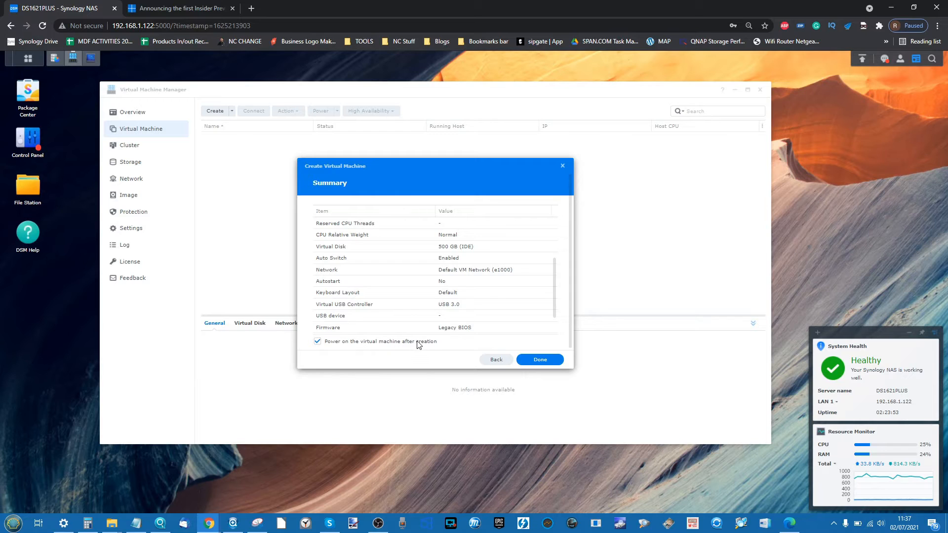
left_click(531, 359)
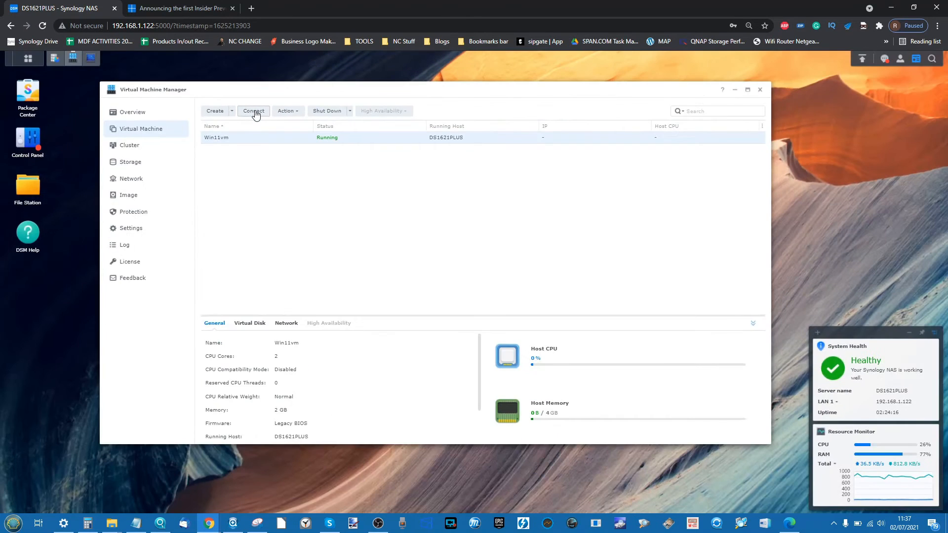
- Open the Win11vm console to watch Windows boot, then return to the Insider blog article
left_click(253, 111)
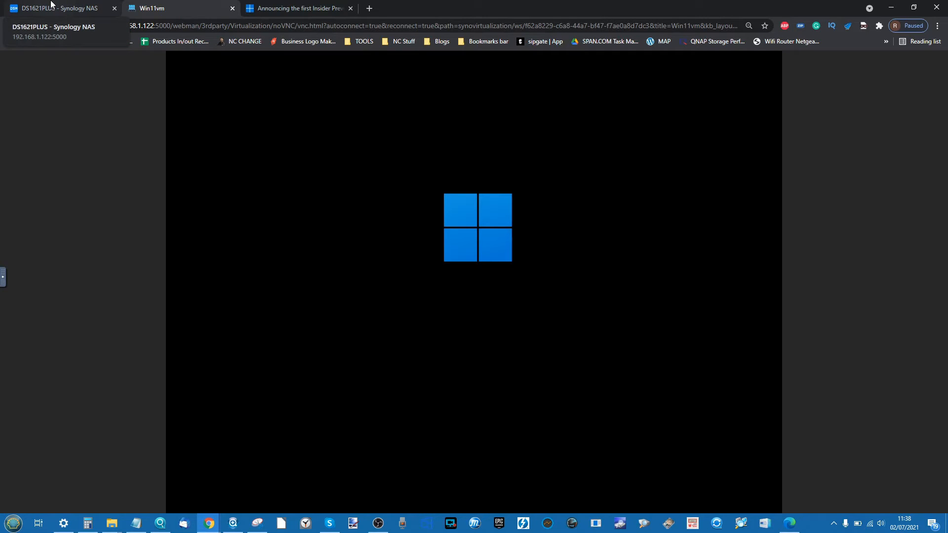
left_click(299, 8)
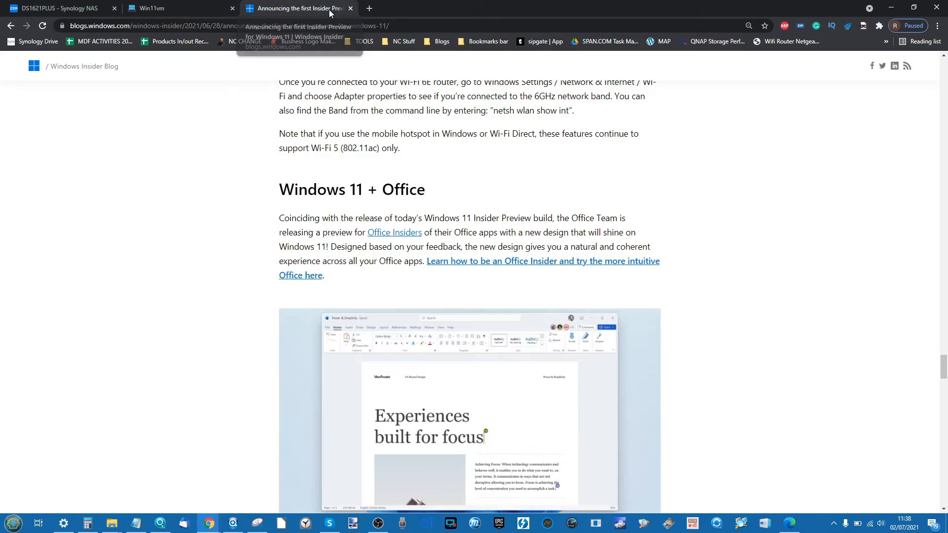
- Read the blog down to Known issues with Build 22000.51, then return to the Win11vm console
scroll(469, 296, "down", 2)
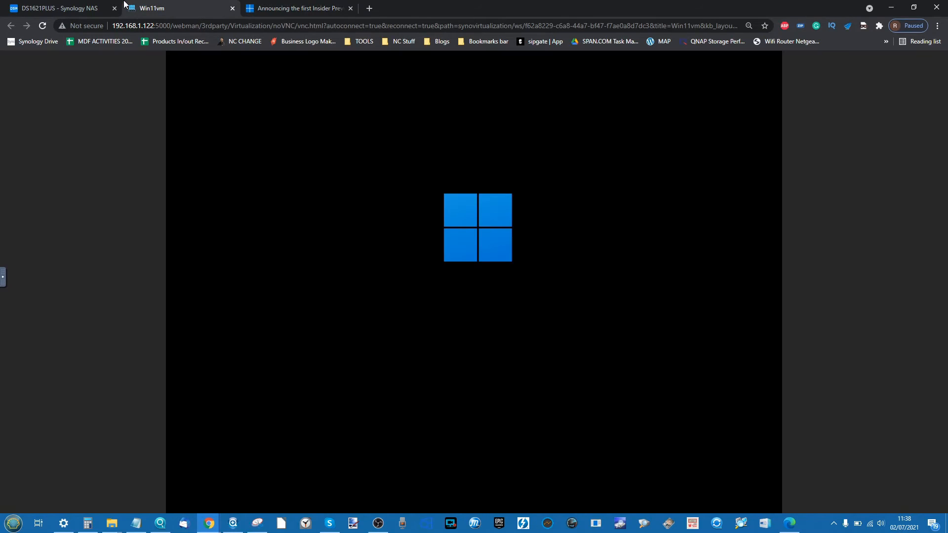
left_click(148, 8)
left_click(324, 6)
scroll(516, 287, "down", 10)
scroll(516, 287, "up", 15)
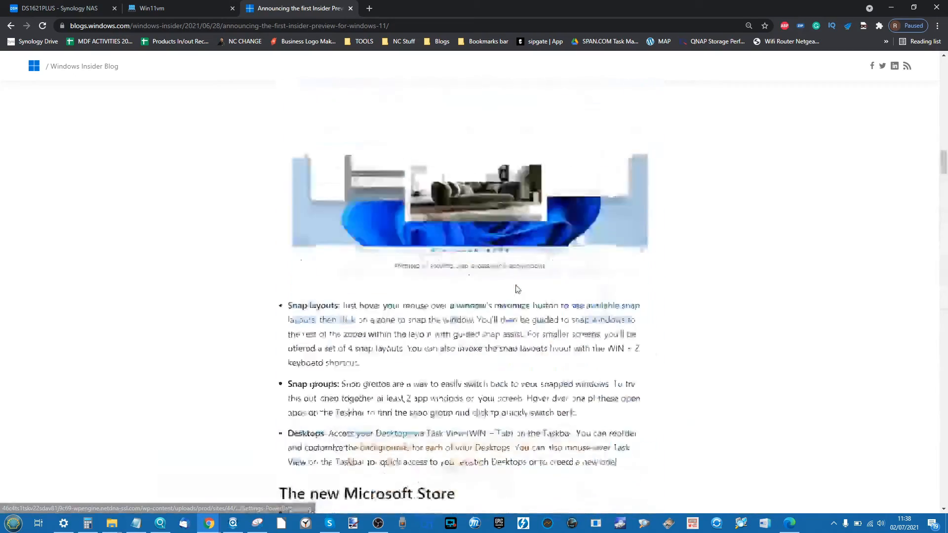
scroll(517, 290, "down", 10)
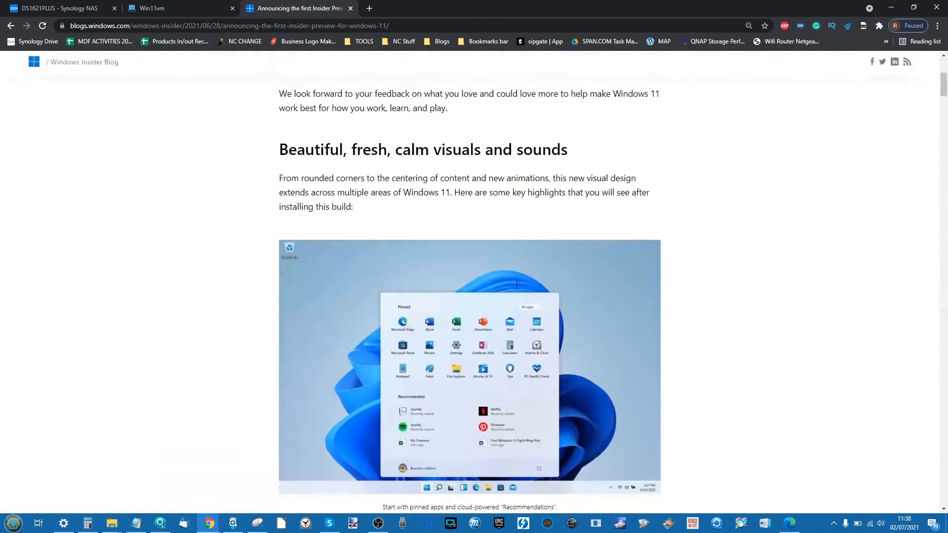
scroll(516, 289, "down", 4)
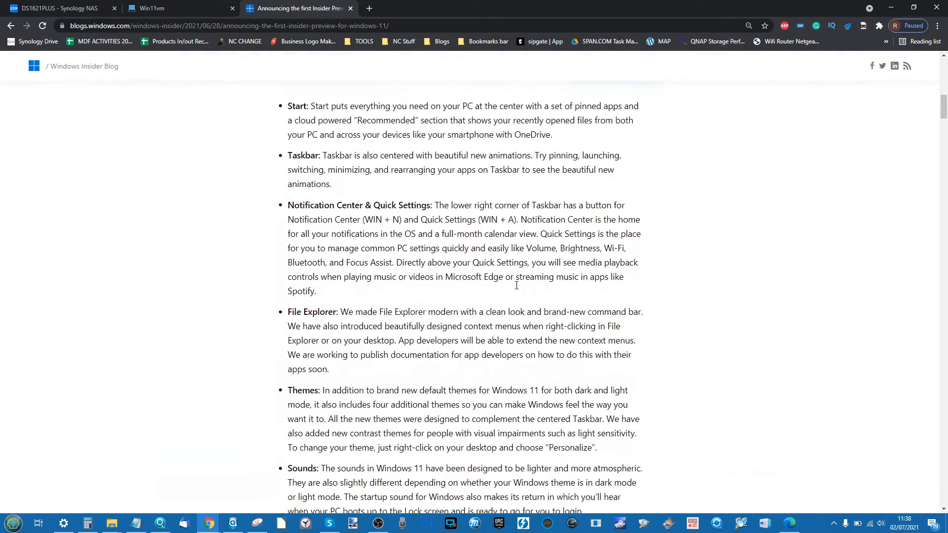
scroll(517, 289, "down", 4)
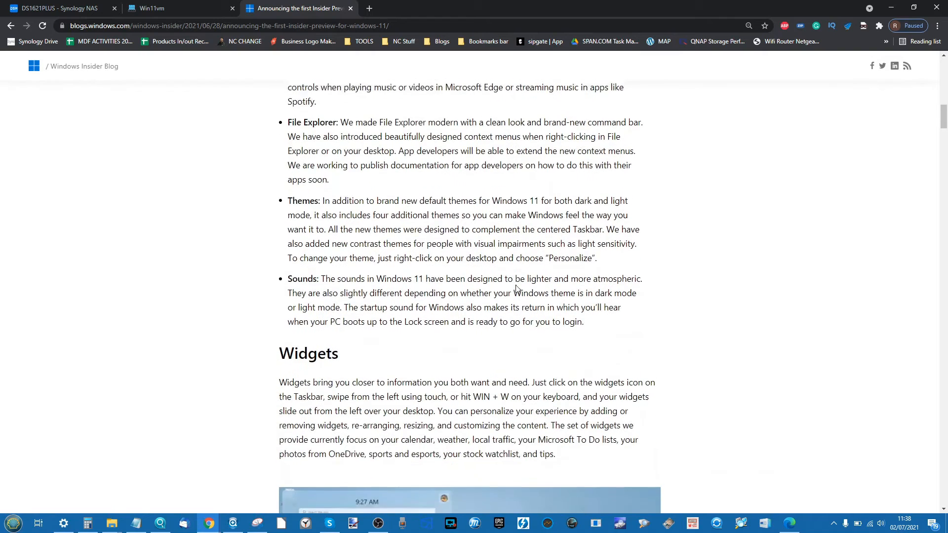
scroll(780, 264, "down", 4)
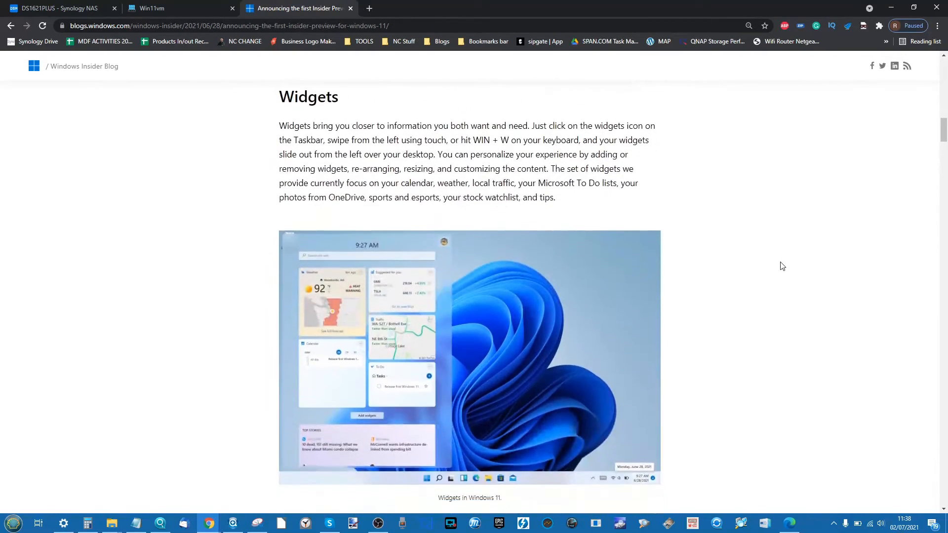
scroll(782, 266, "down", 8)
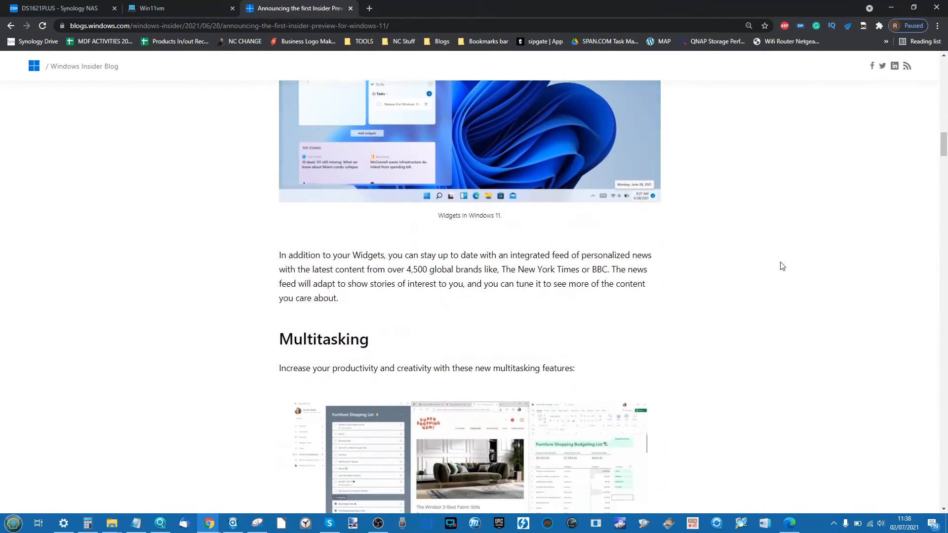
scroll(782, 266, "down", 8)
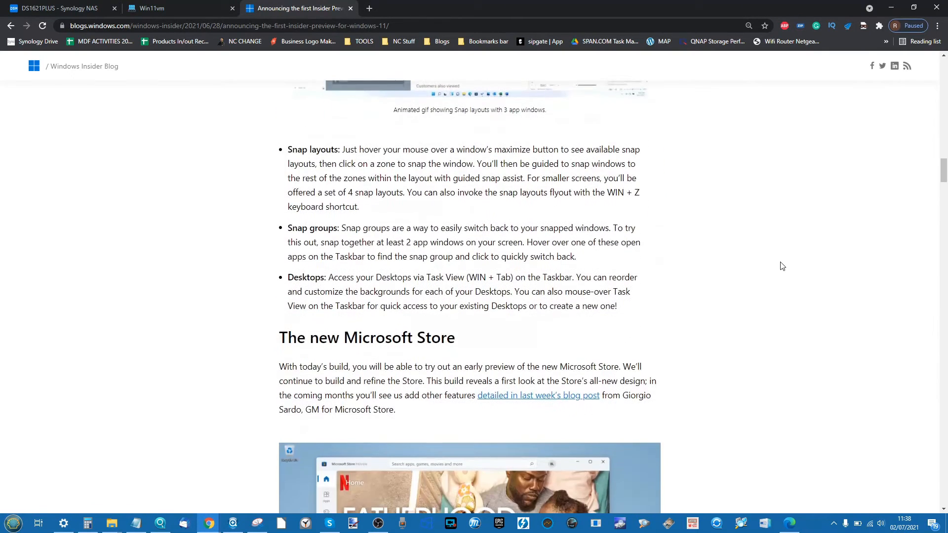
scroll(782, 266, "down", 2)
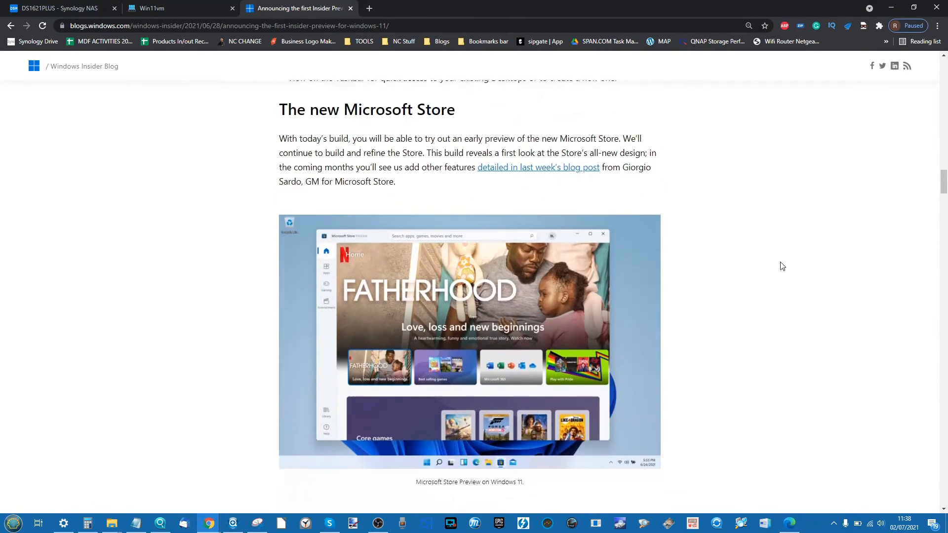
scroll(782, 266, "down", 3)
scroll(782, 266, "down", 2)
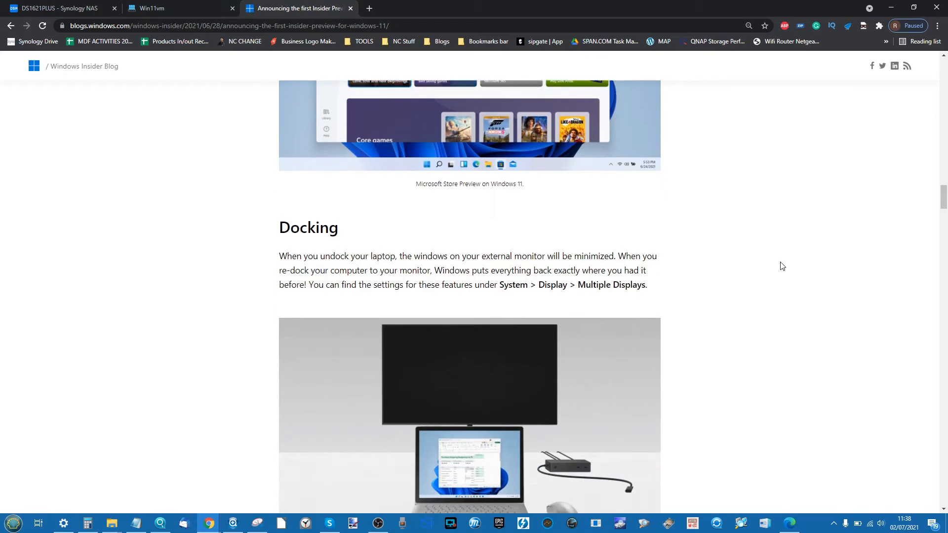
scroll(782, 266, "down", 4)
scroll(782, 266, "down", 3)
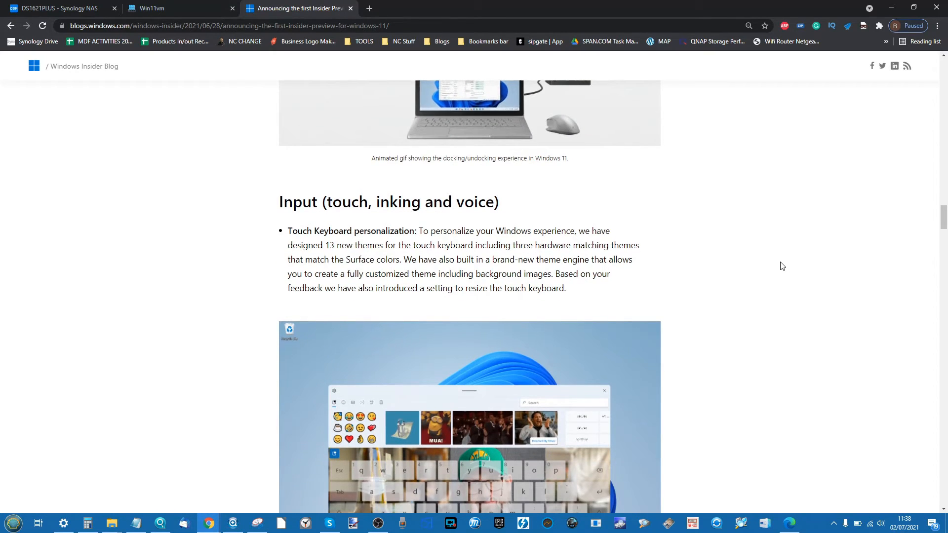
scroll(783, 266, "down", 9)
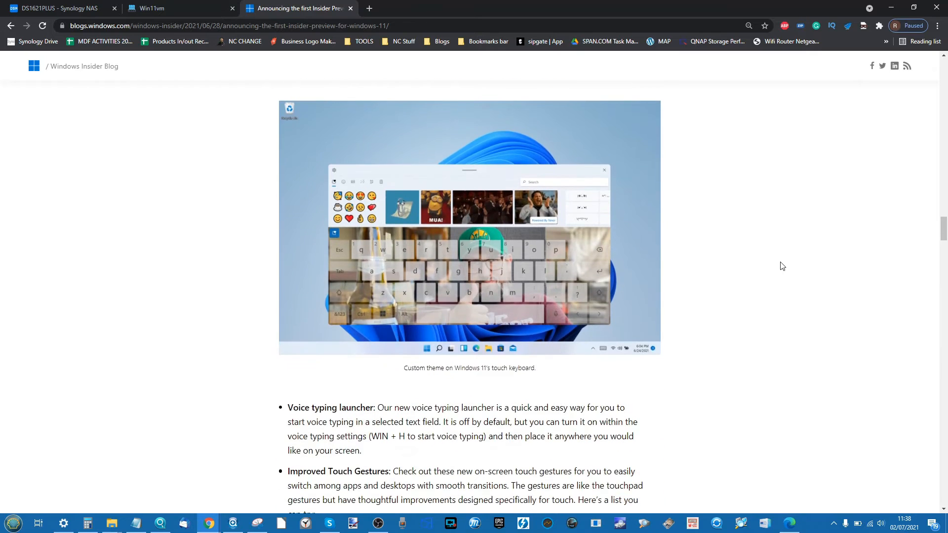
scroll(782, 267, "down", 3)
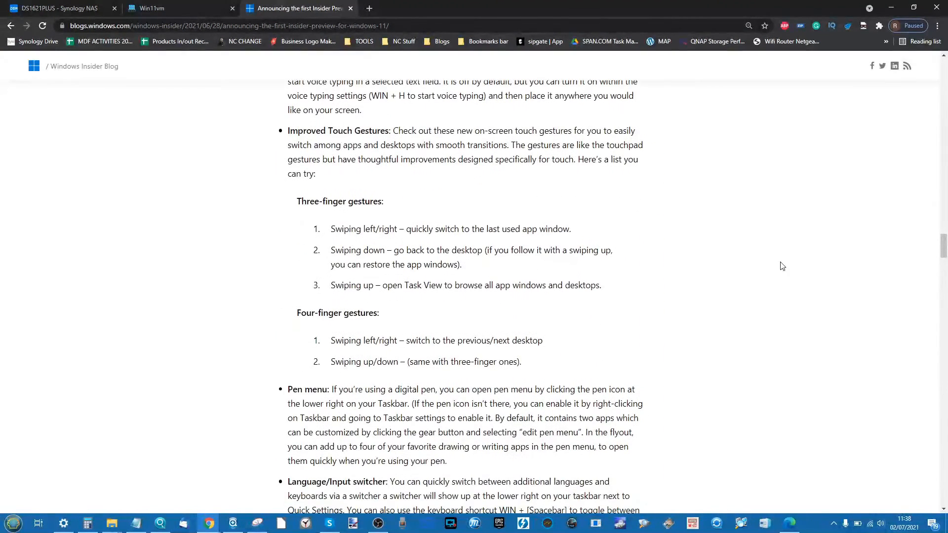
scroll(782, 267, "down", 9)
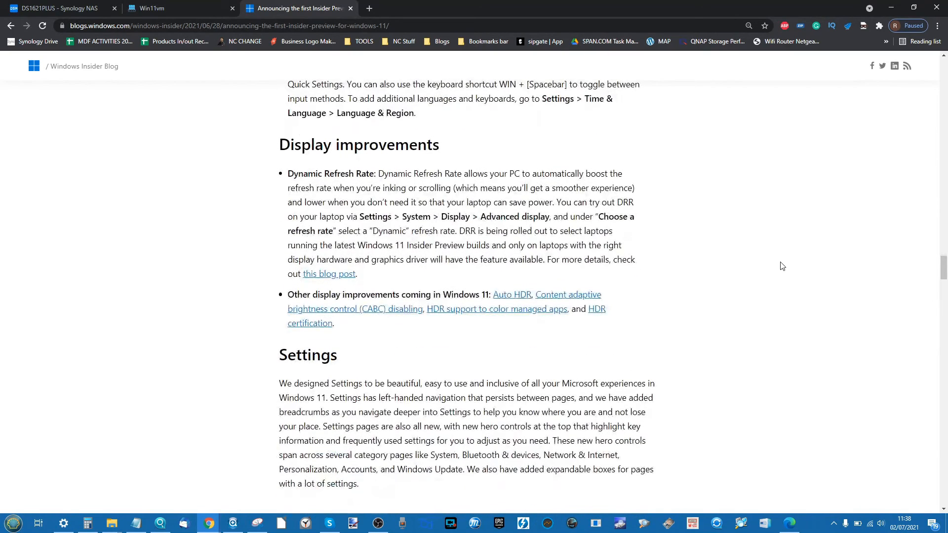
scroll(782, 267, "down", 1)
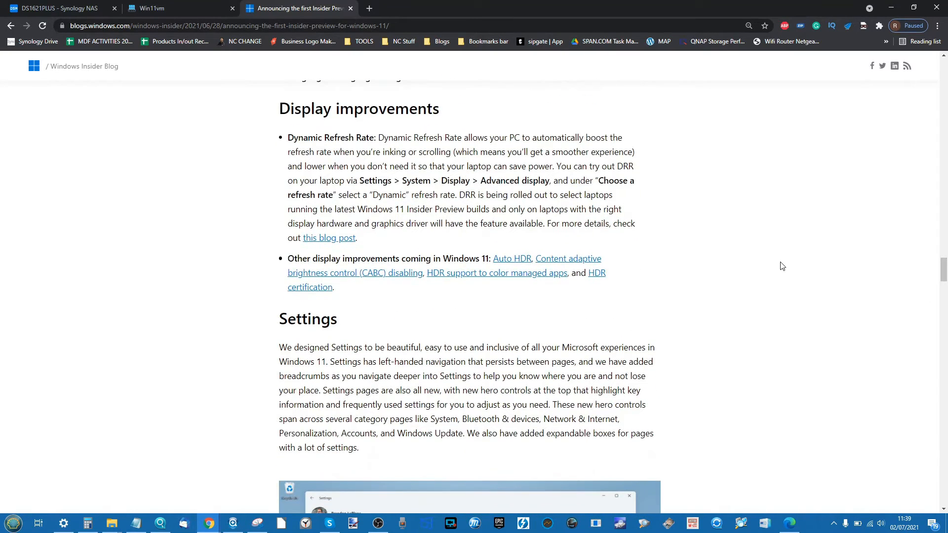
scroll(782, 266, "down", 3)
scroll(782, 266, "down", 4)
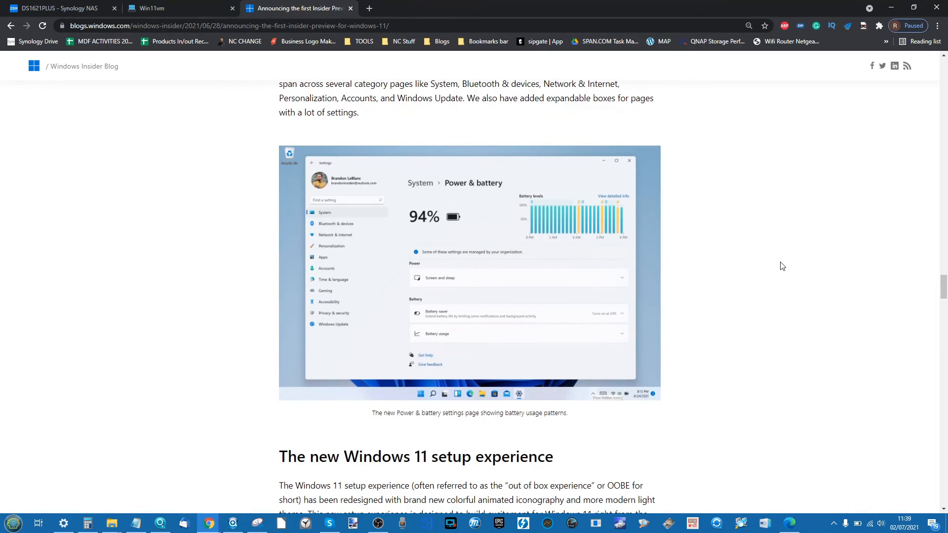
scroll(782, 266, "down", 2)
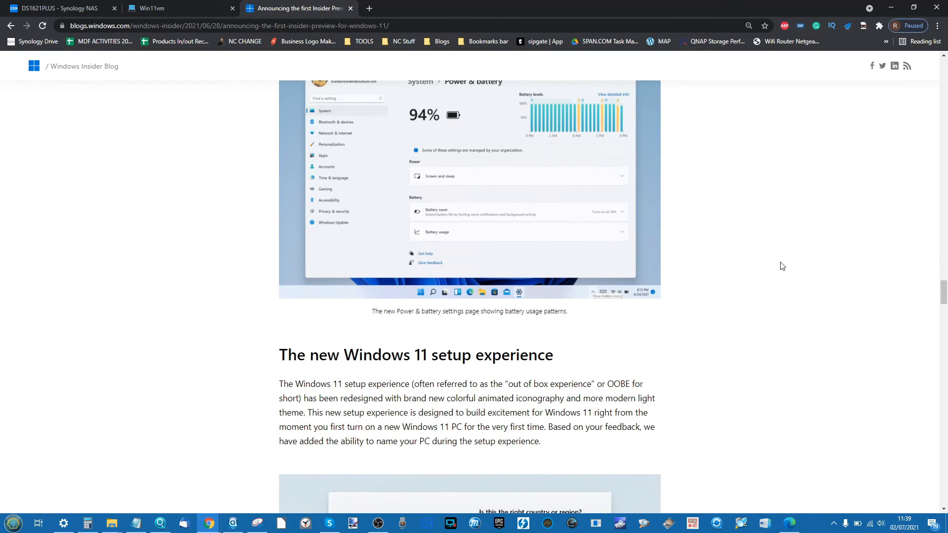
scroll(782, 266, "down", 3)
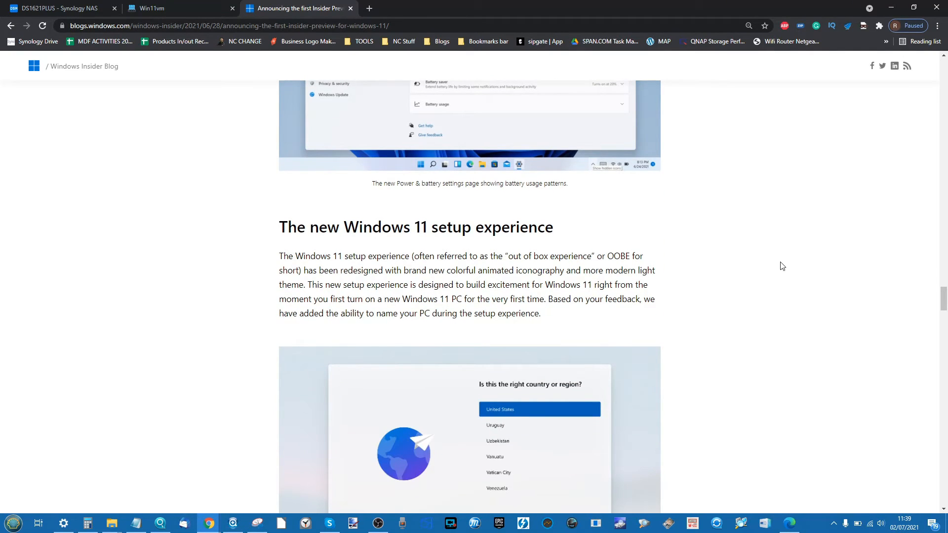
scroll(783, 266, "down", 2)
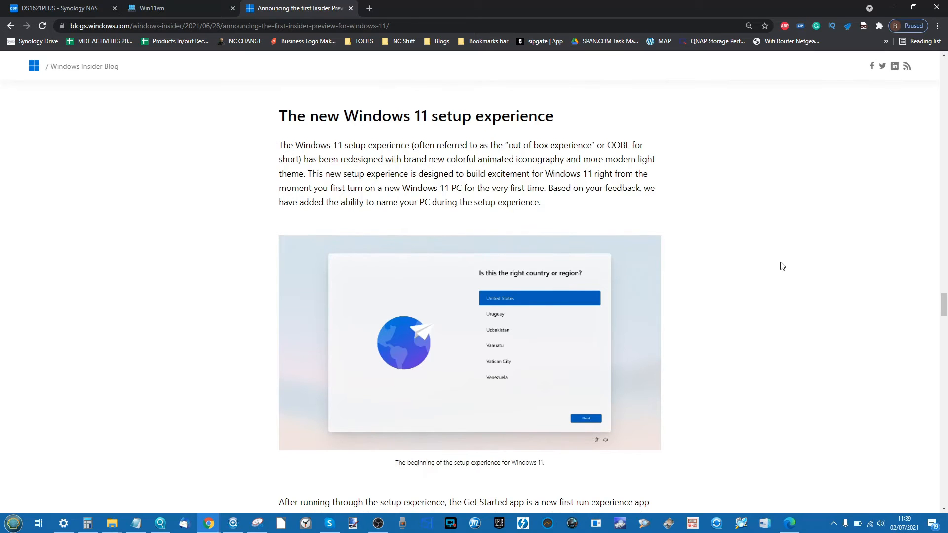
scroll(783, 266, "down", 4)
scroll(782, 266, "down", 13)
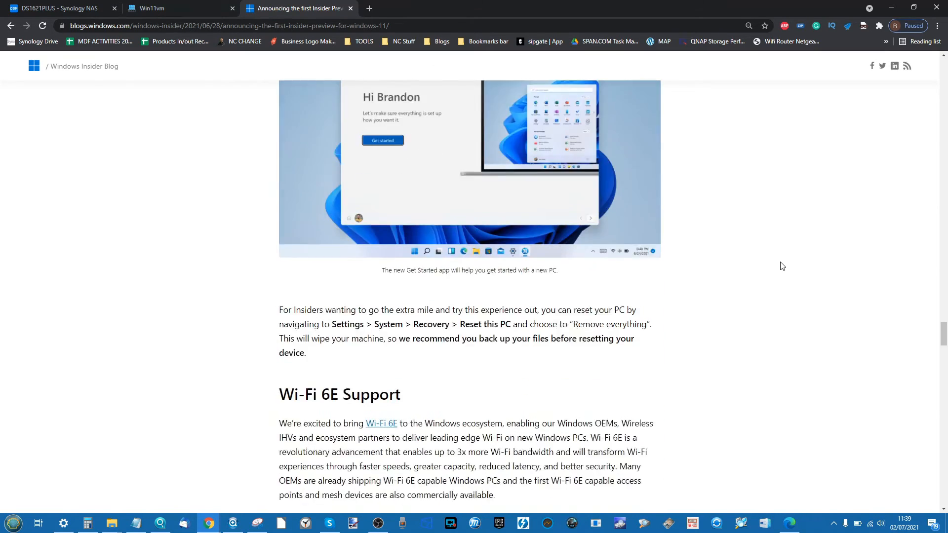
scroll(782, 266, "down", 1)
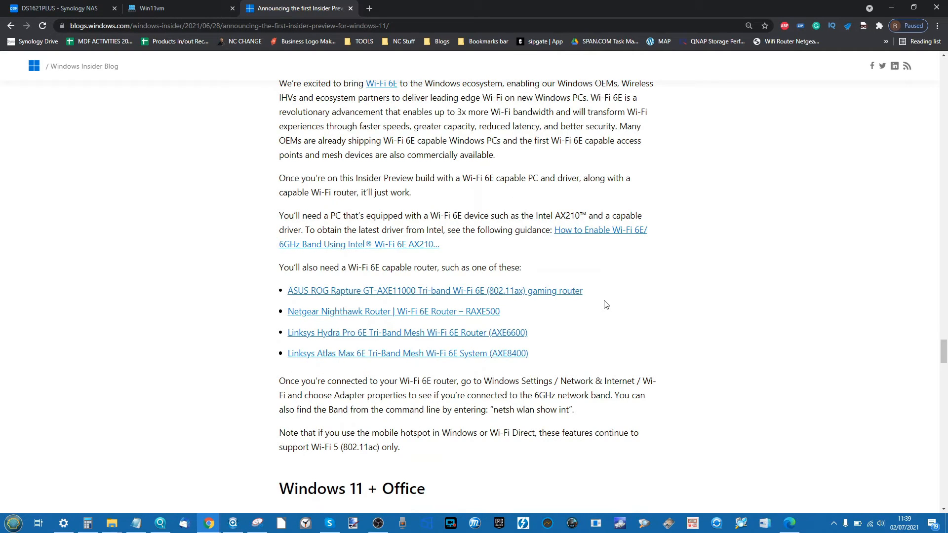
scroll(606, 304, "down", 20)
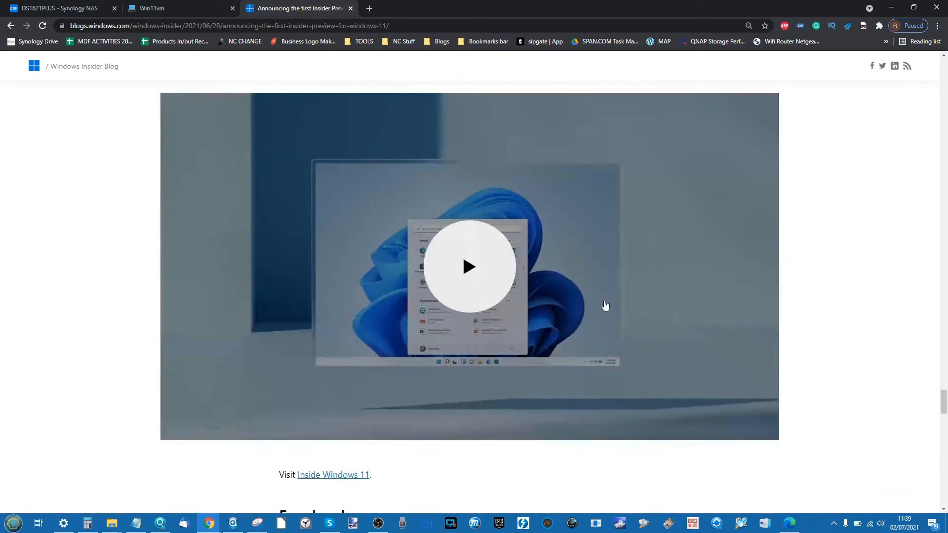
scroll(606, 305, "down", 11)
scroll(388, 199, "down", 2)
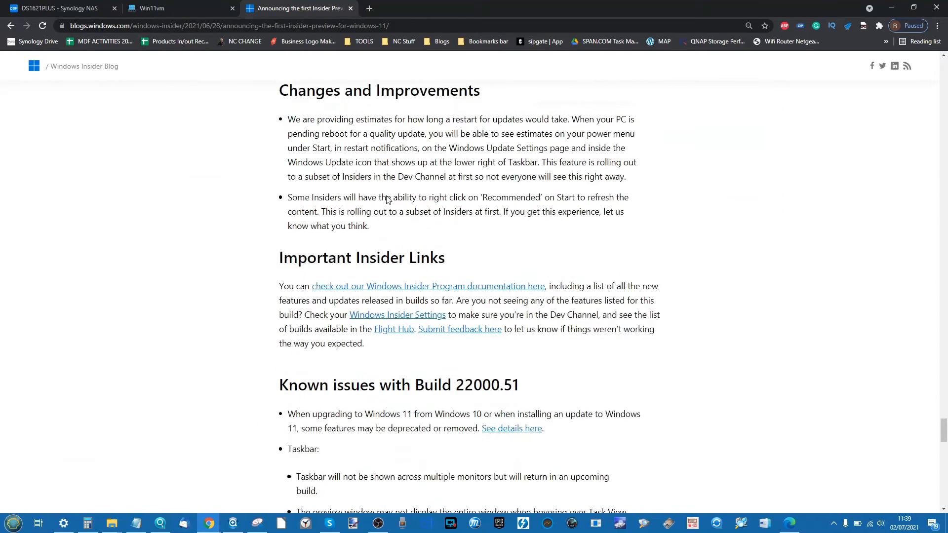
scroll(387, 200, "down", 1)
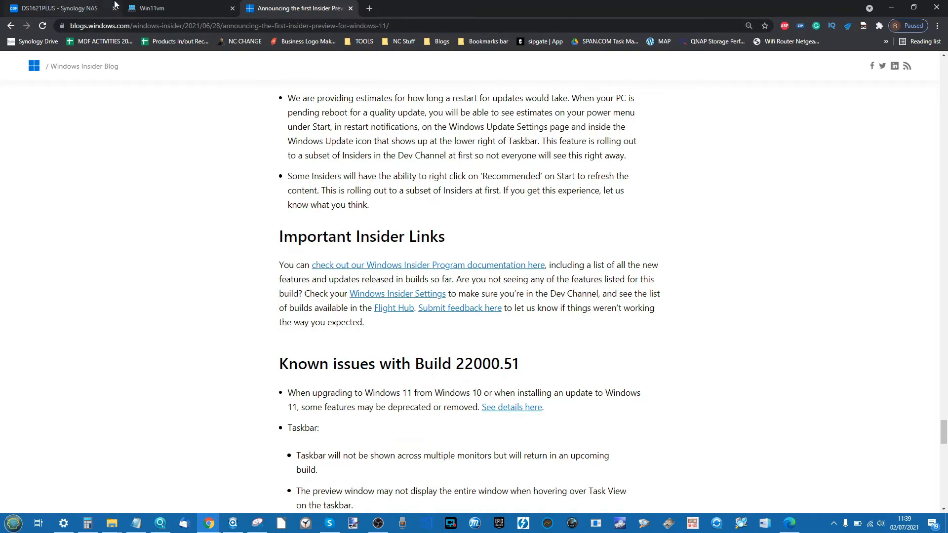
left_click(151, 8)
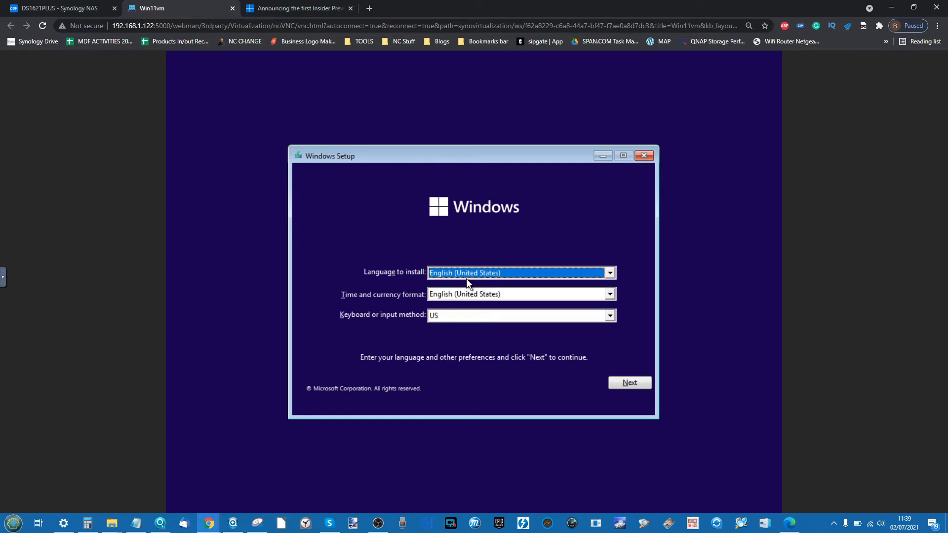
- Keep English (United States) with US keyboard and begin the Windows installation
left_click(635, 387)
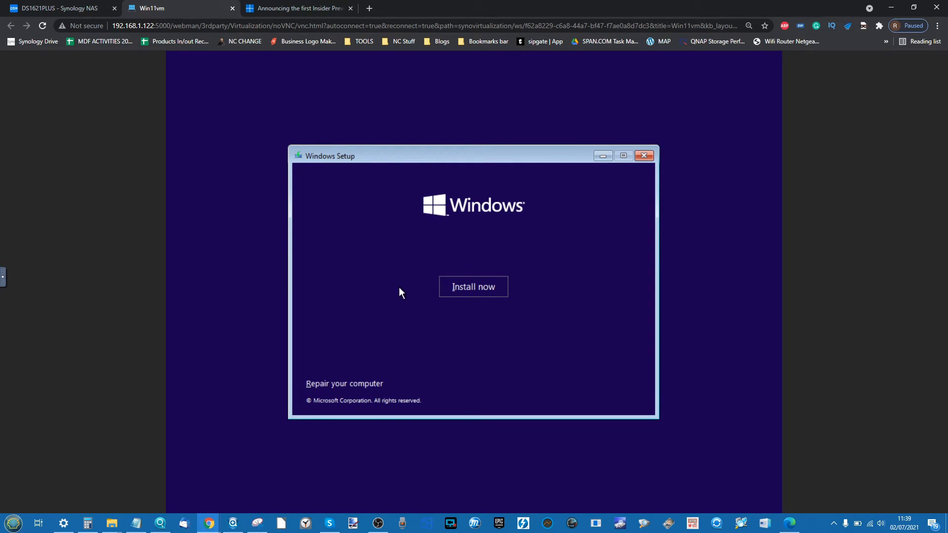
left_click(447, 289)
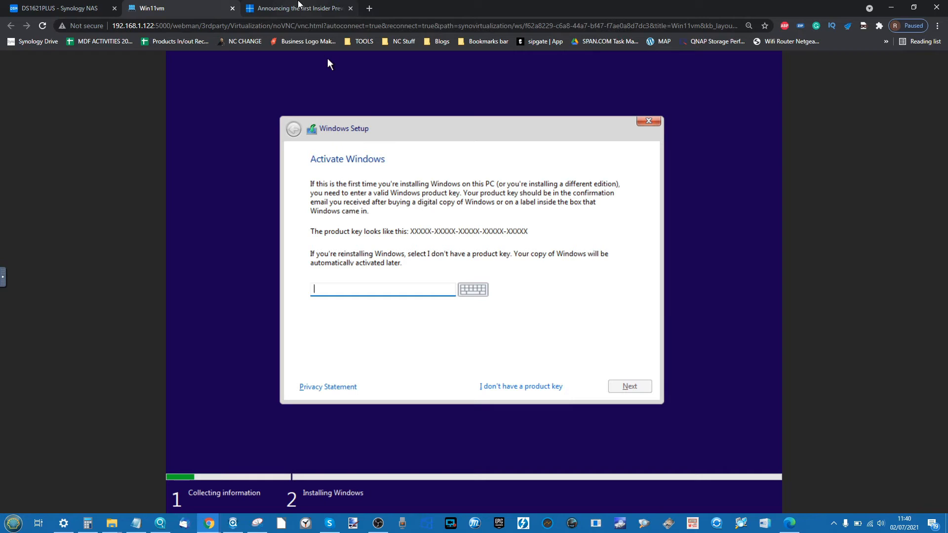
- Skip the product key and install the Windows 11 Pro edition
left_click(511, 385)
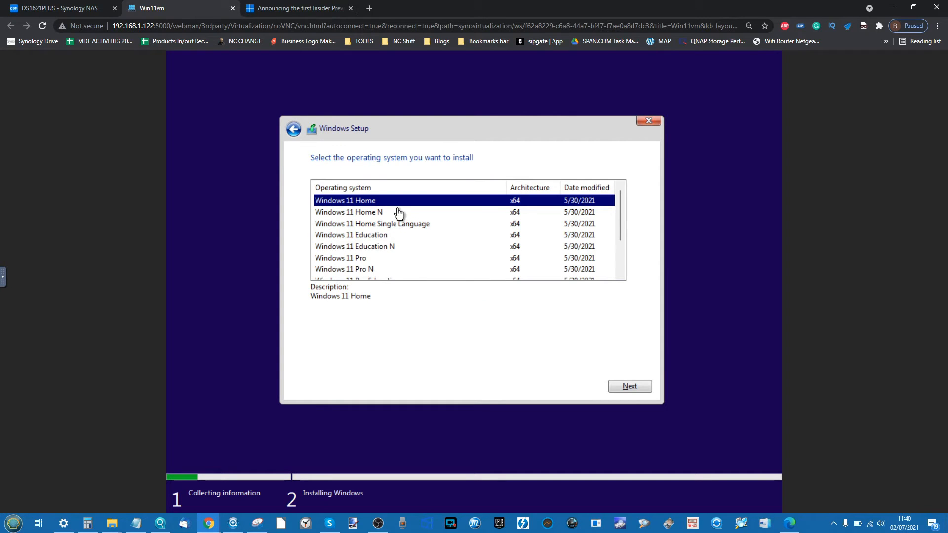
scroll(397, 213, "down", 2)
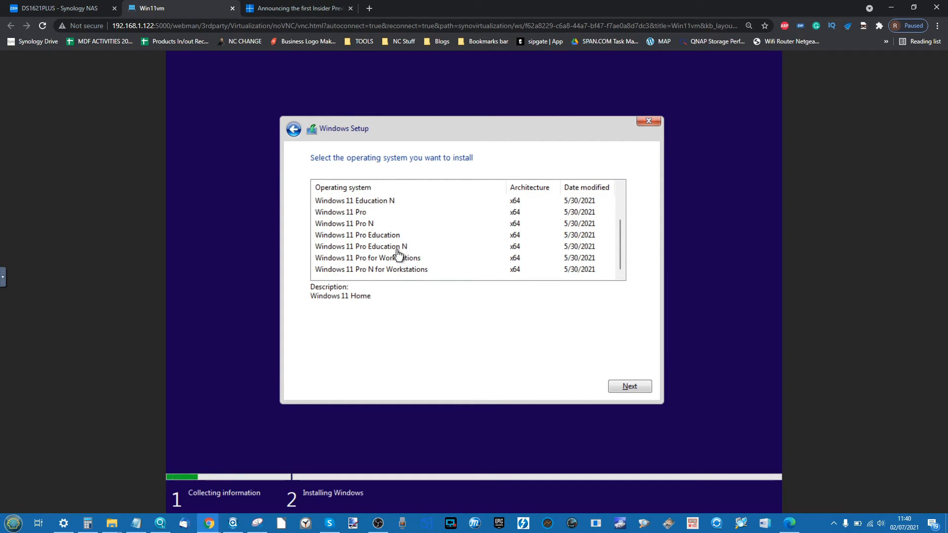
scroll(396, 255, "up", 3)
left_click(362, 259)
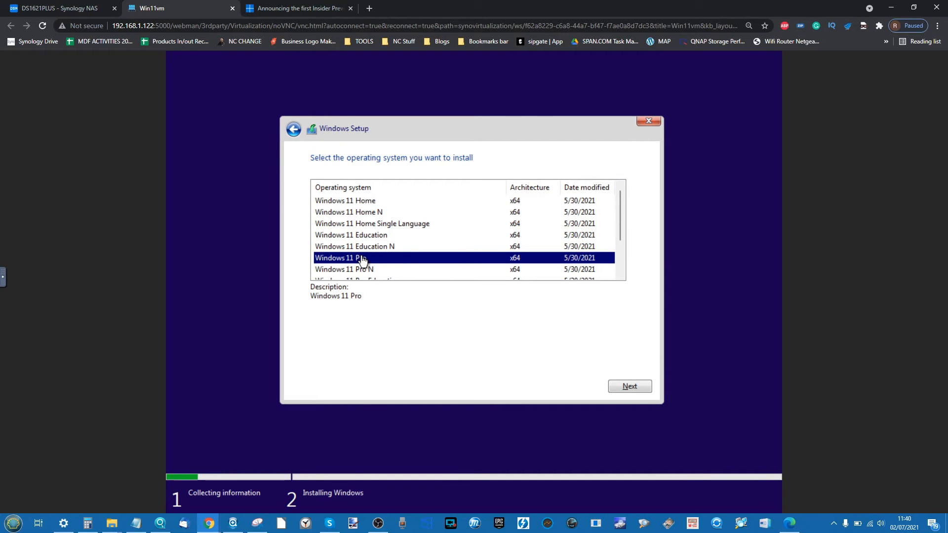
scroll(404, 253, "down", 2)
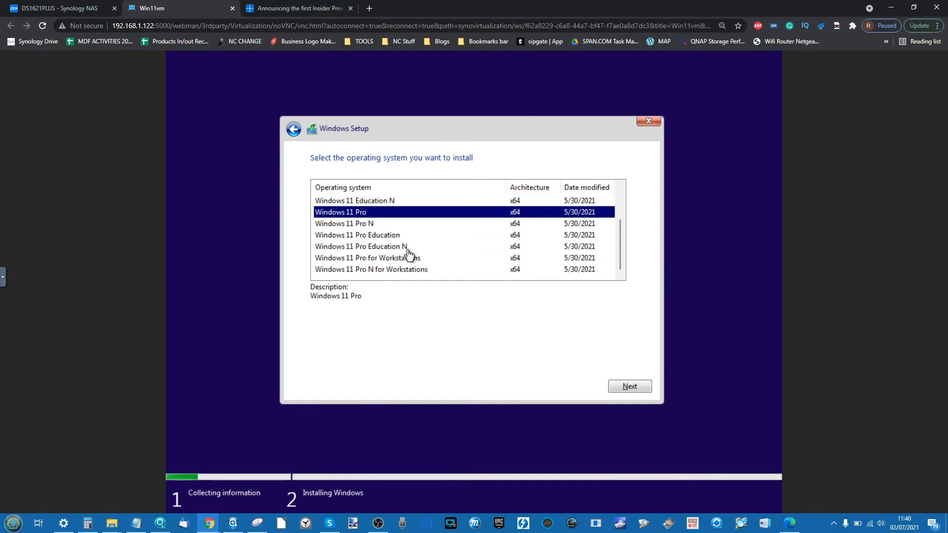
left_click(63, 523)
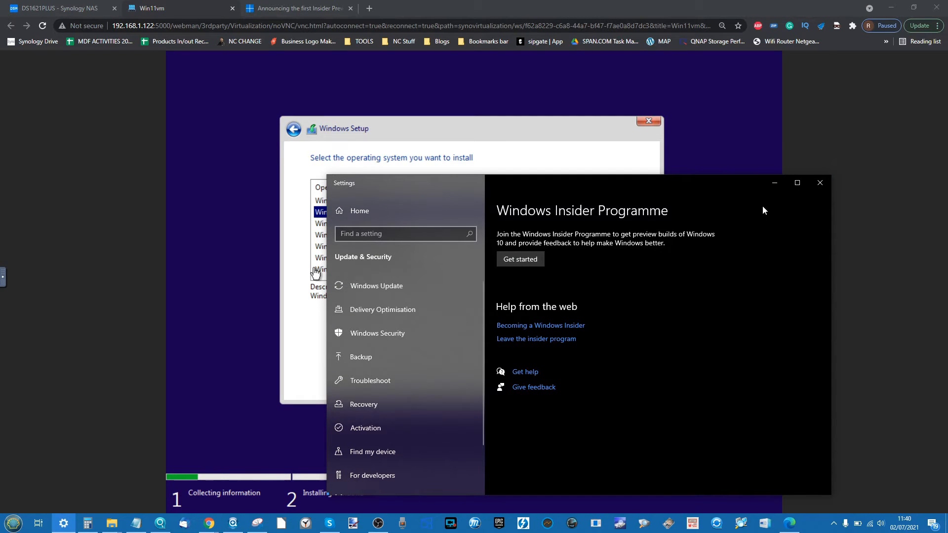
left_click(774, 182)
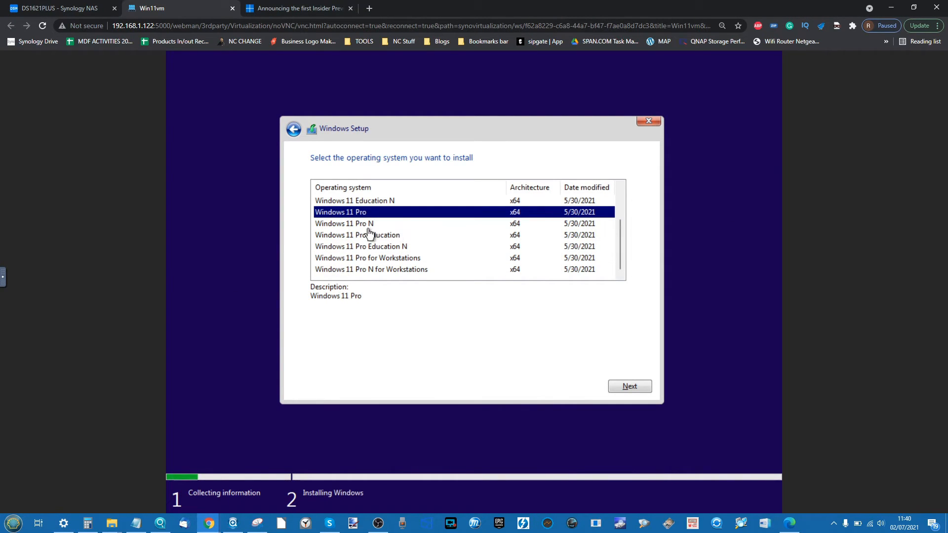
left_click(625, 384)
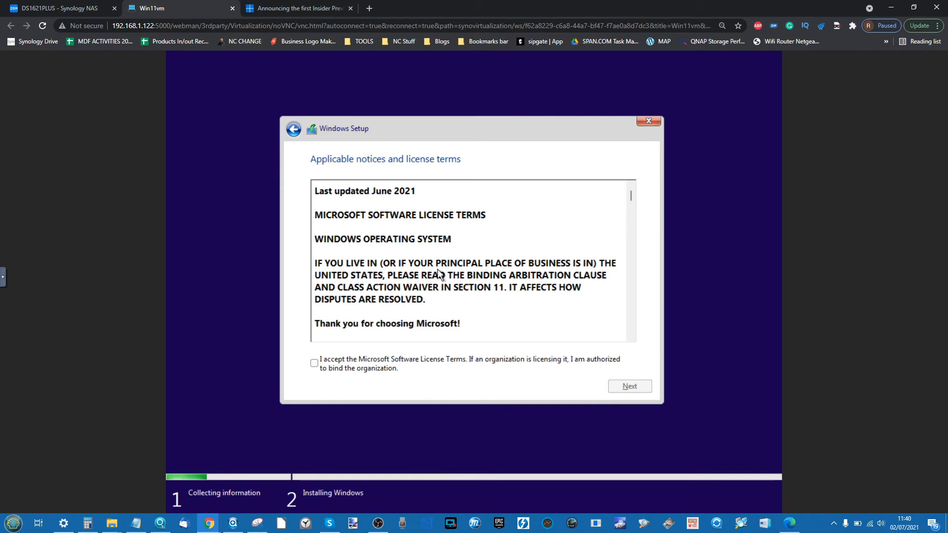
- Accept the license terms, choose Custom: Install Windows only, then check the DS1621PLUS NAS tab
left_click(314, 363)
left_click(640, 384)
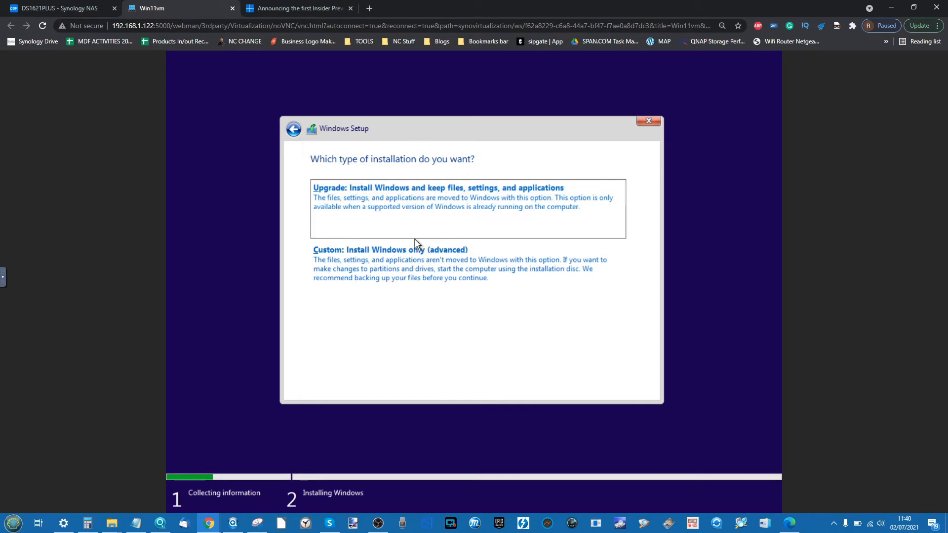
left_click(413, 254)
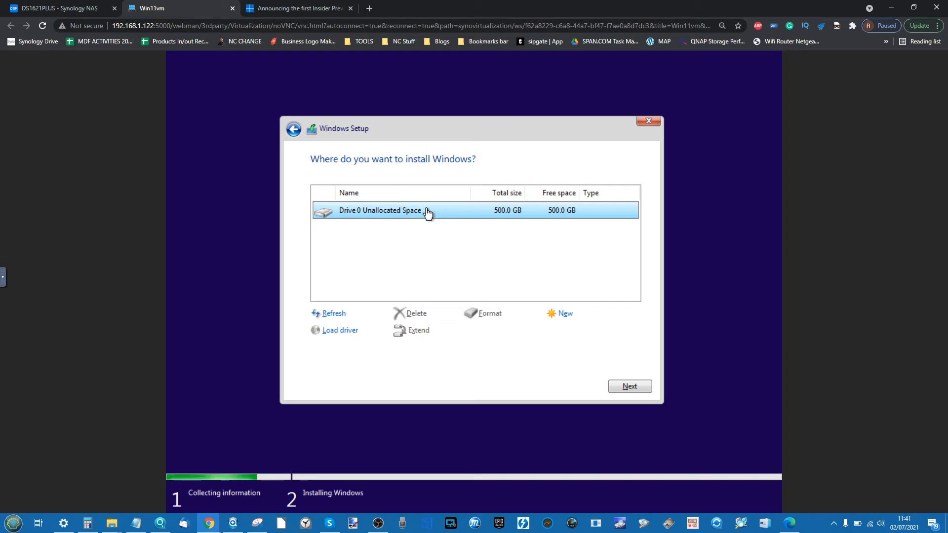
left_click(59, 8)
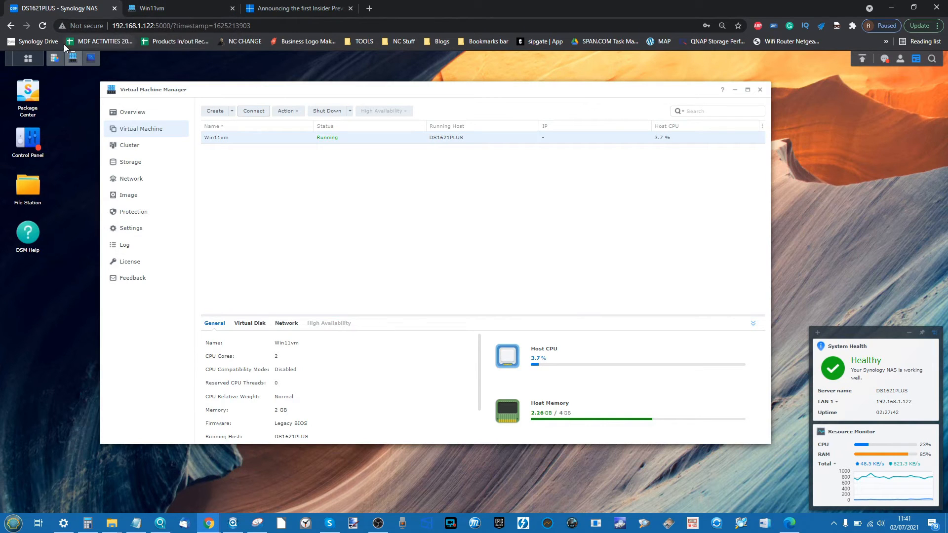
- Install Windows onto Drive 0's 500 GB unallocated space after a glance at Storage Manager
left_click(55, 57)
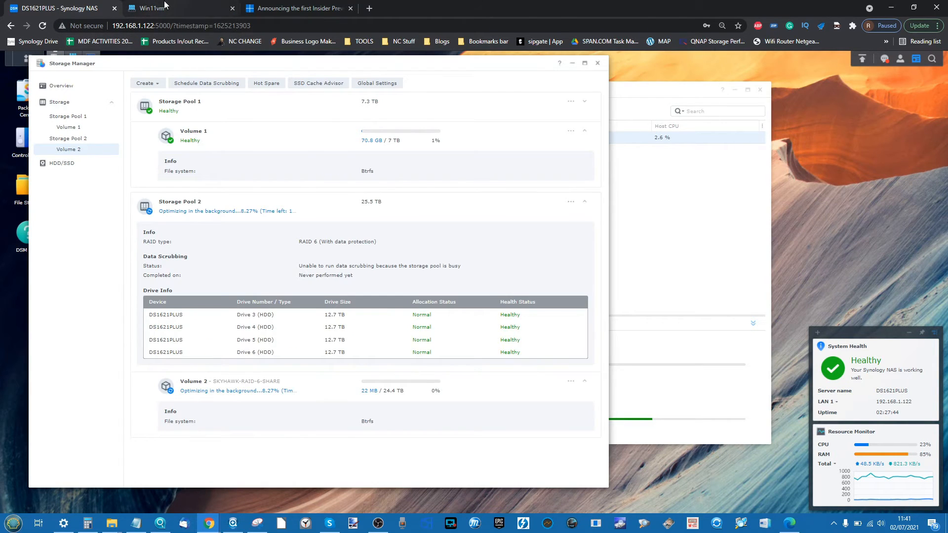
left_click(202, 12)
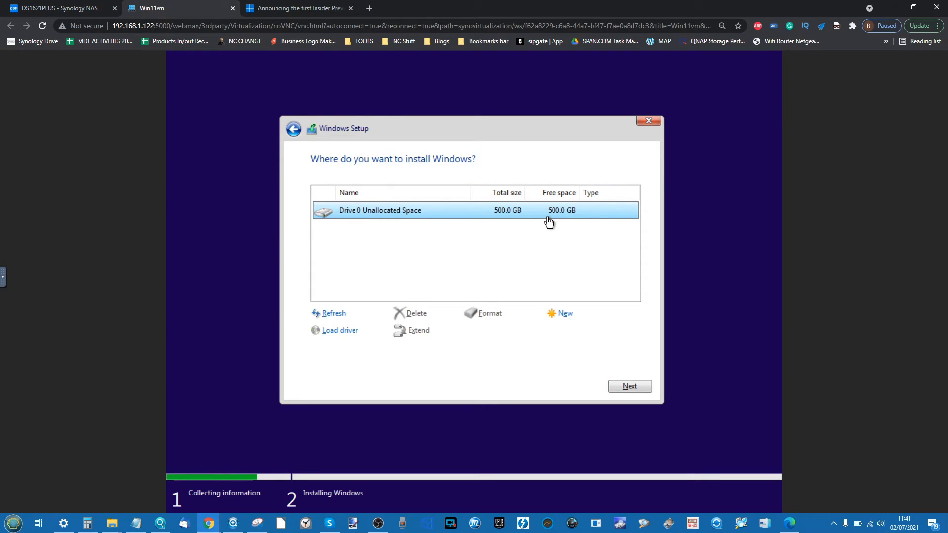
left_click(630, 388)
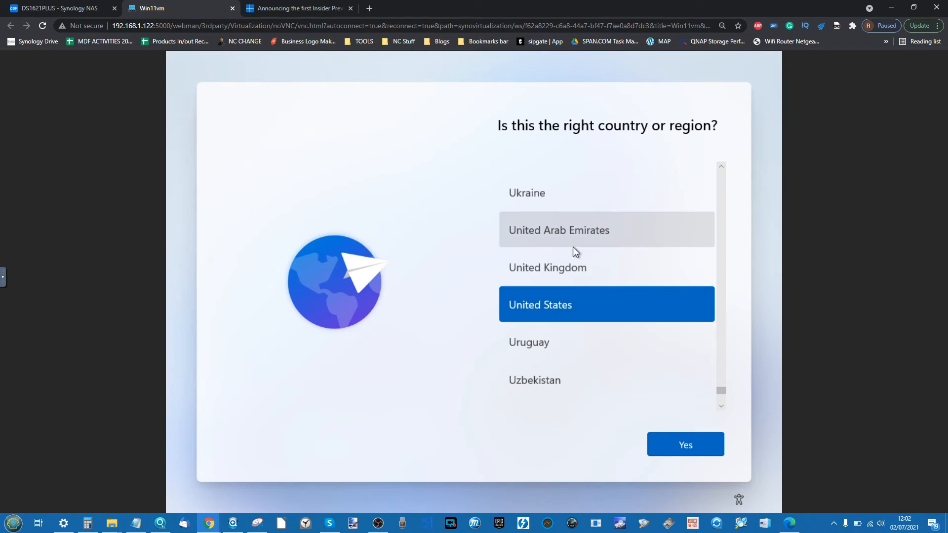
- Set the Windows country or region to United Kingdom
left_click(565, 274)
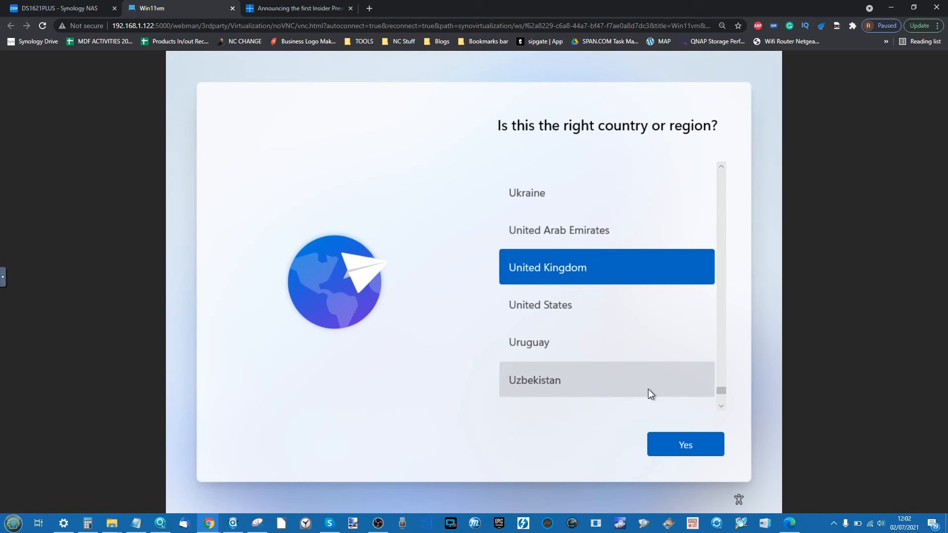
left_click(670, 443)
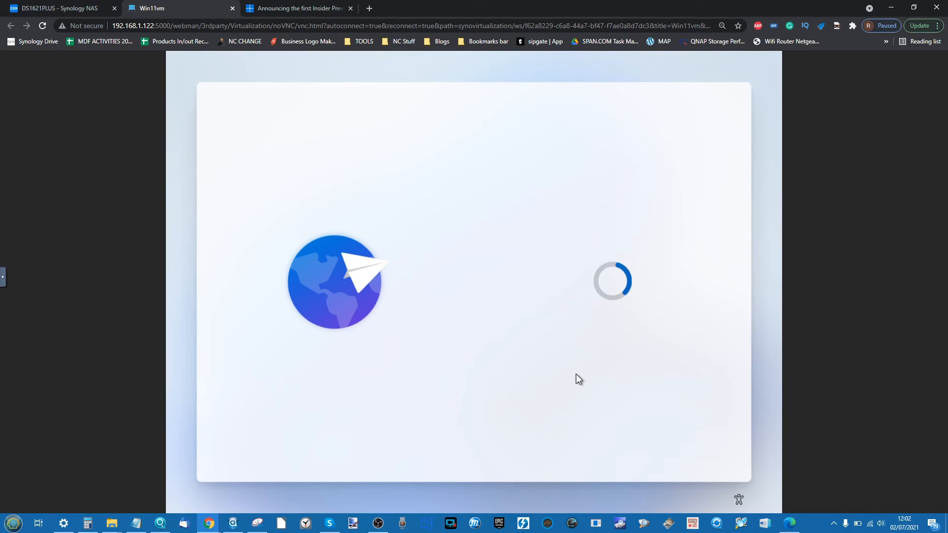
left_click(379, 523)
left_click(378, 523)
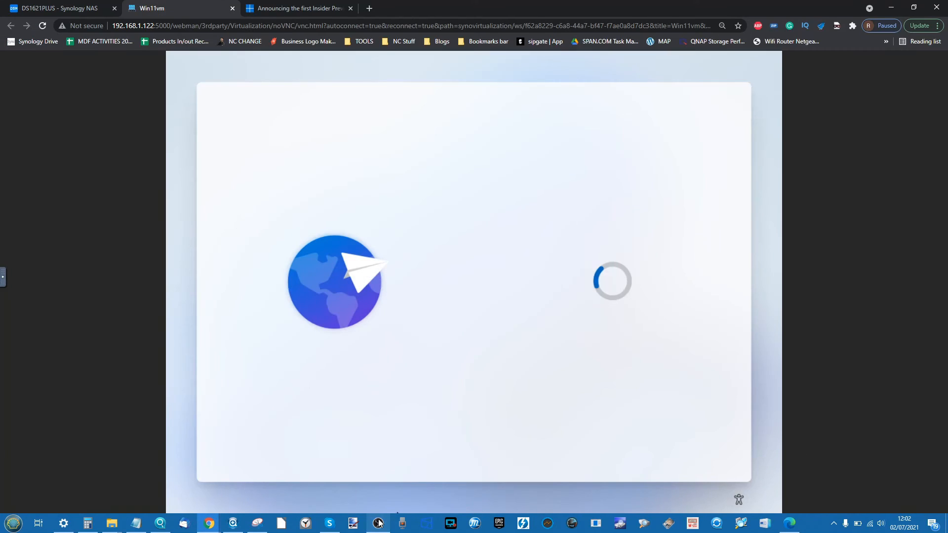
- Keep the US keyboard layout and skip adding a second layout
left_click(88, 5)
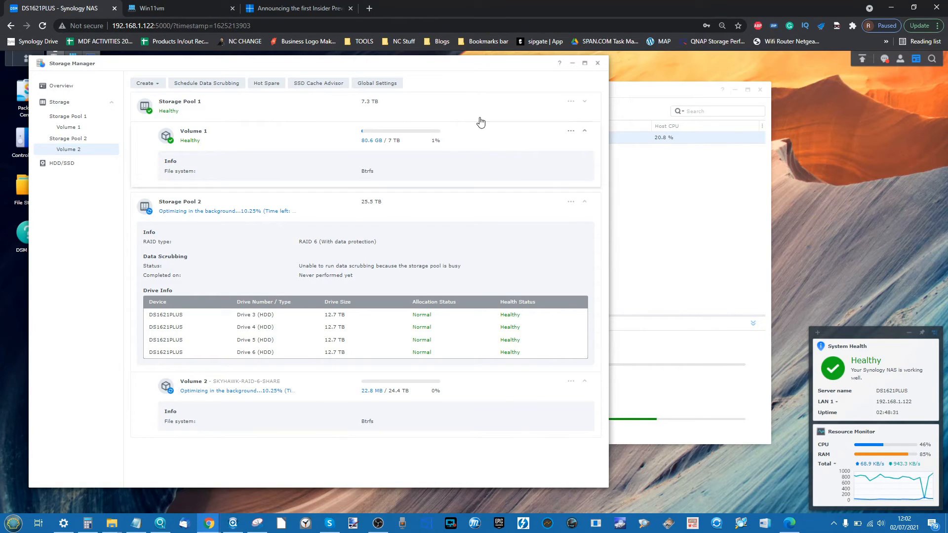
left_click(212, 8)
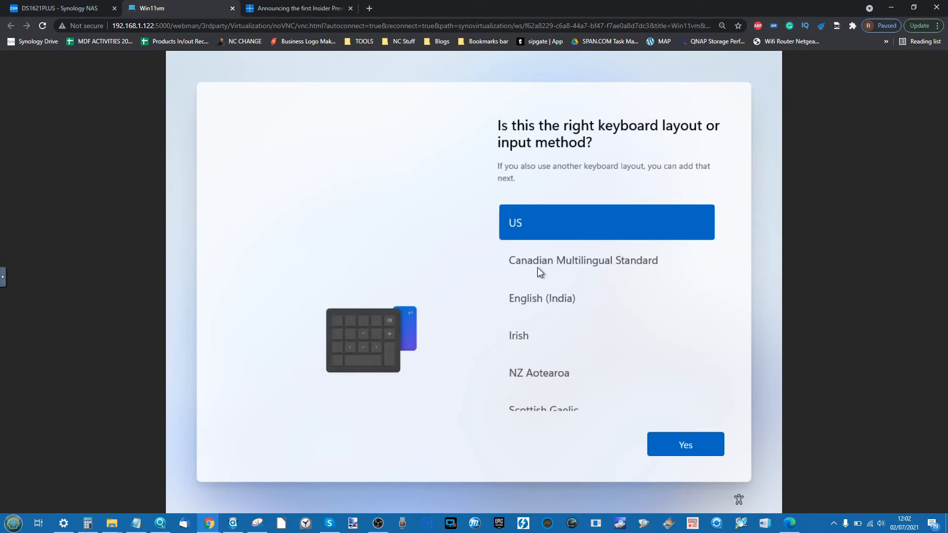
left_click(682, 441)
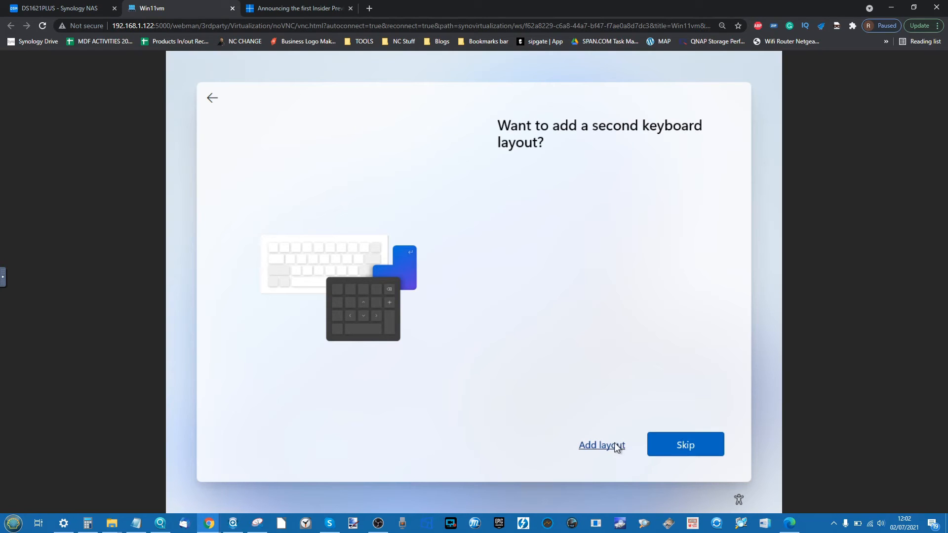
left_click(674, 446)
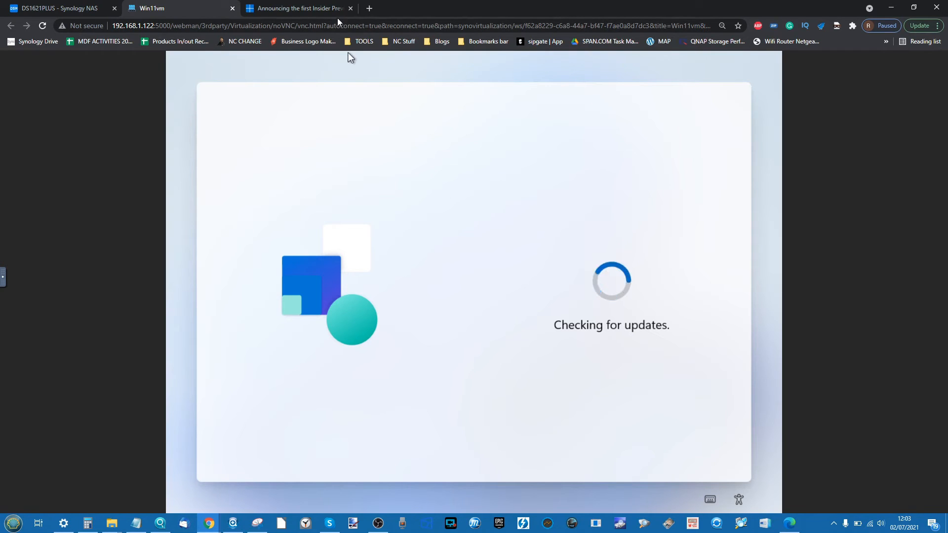
left_click(65, 524)
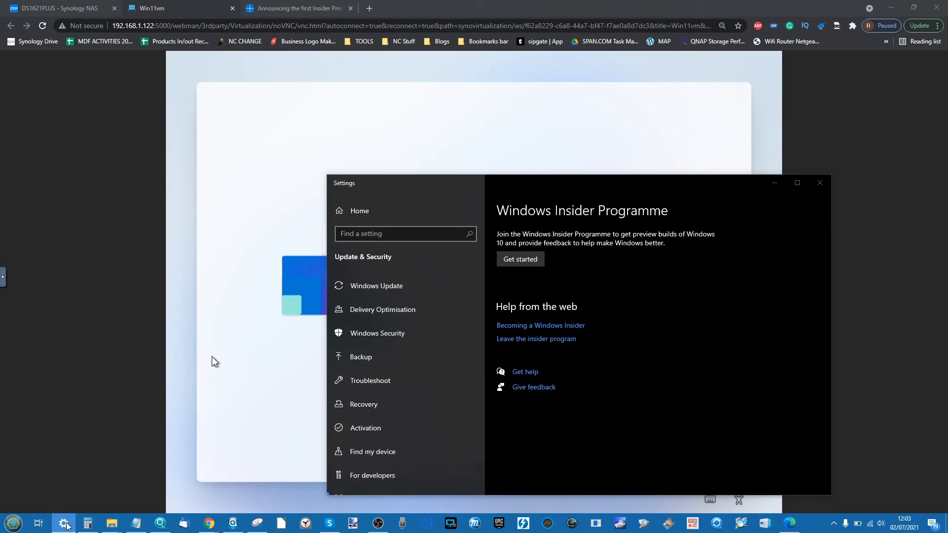
left_click(212, 356)
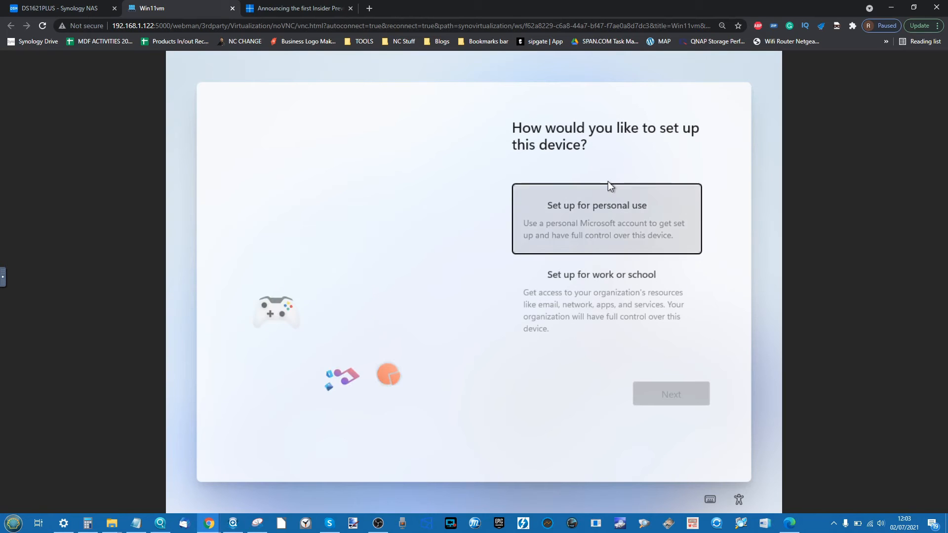
- Choose personal-use setup and take the offline account path with limited experience
left_click(615, 235)
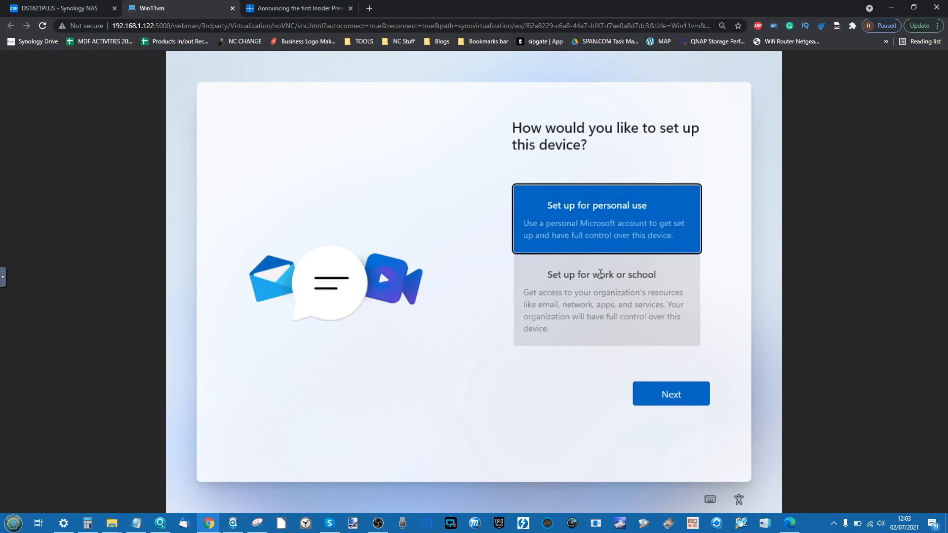
left_click(644, 398)
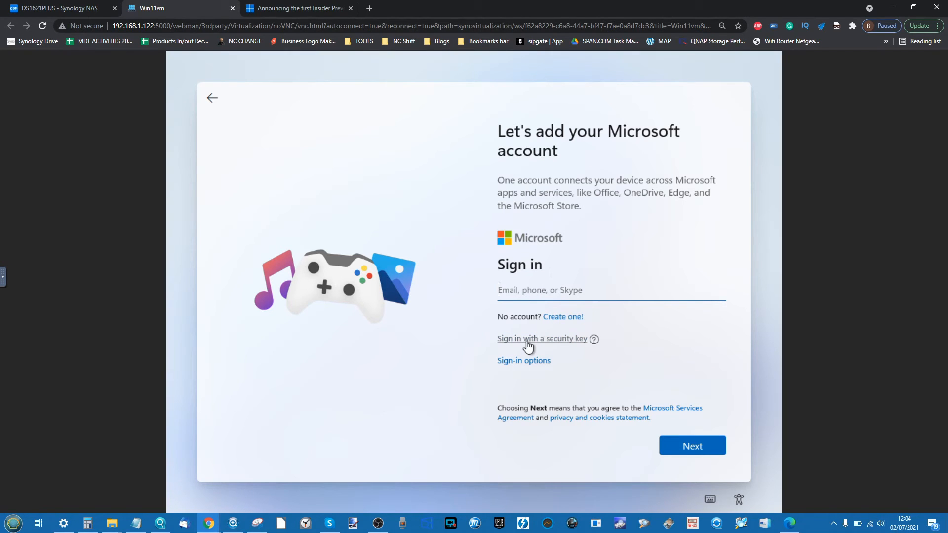
left_click(528, 362)
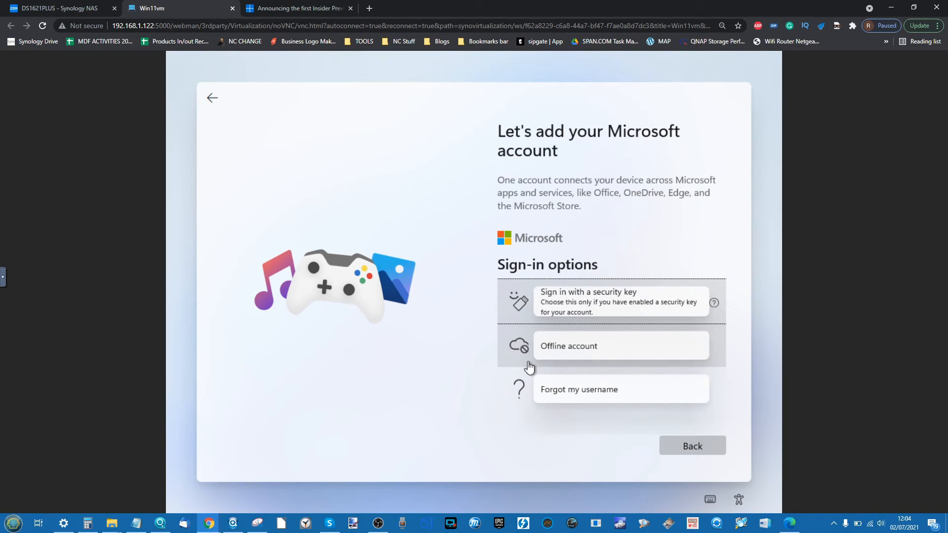
left_click(576, 348)
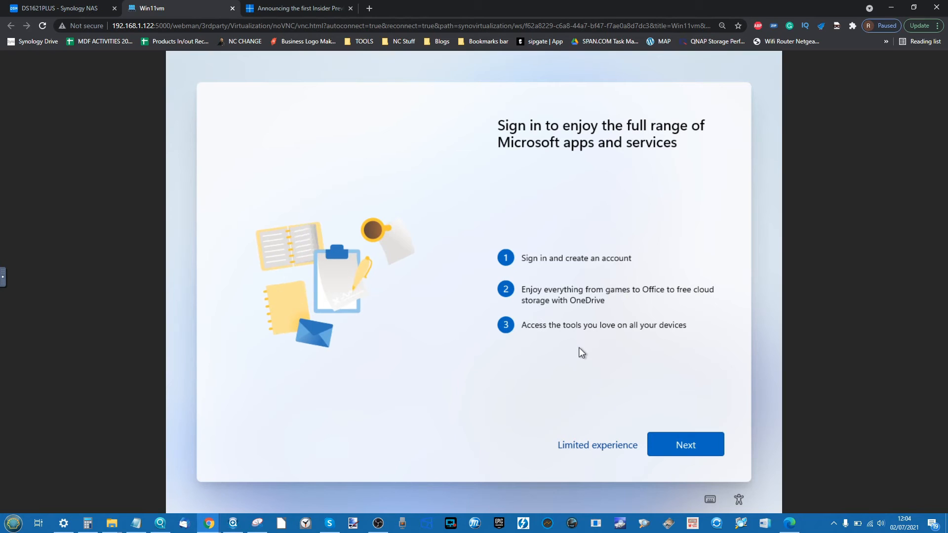
left_click(584, 447)
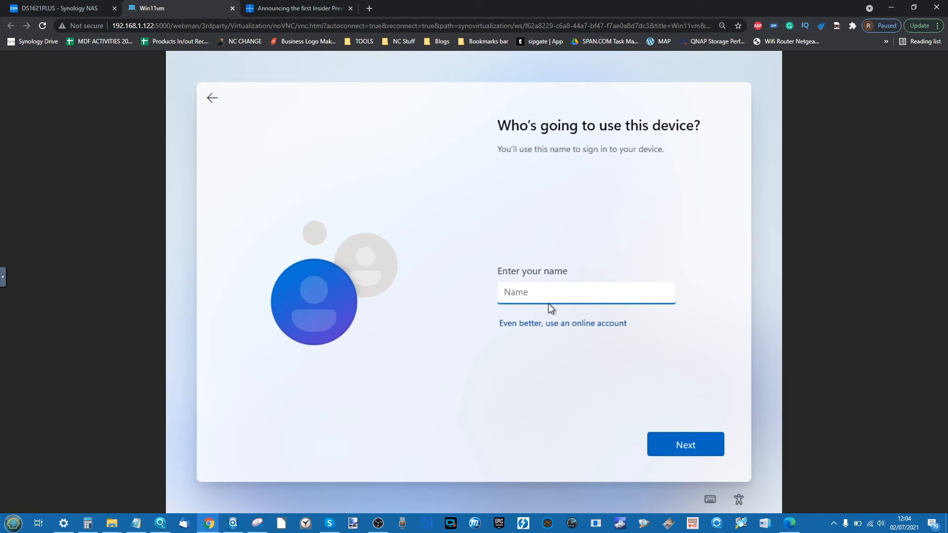
- Create the local account with a user name and a confirmed password
type("Robbie")
left_click(671, 446)
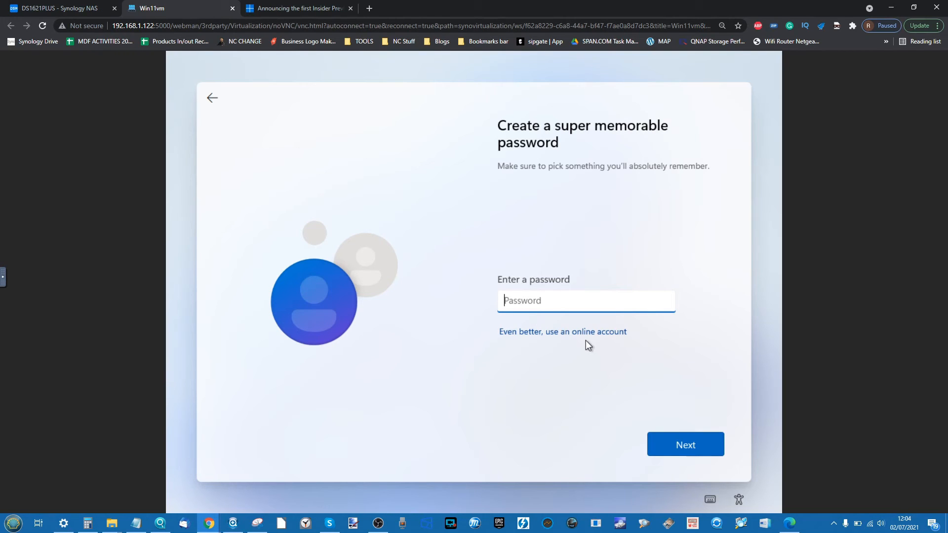
type("********")
left_click(663, 437)
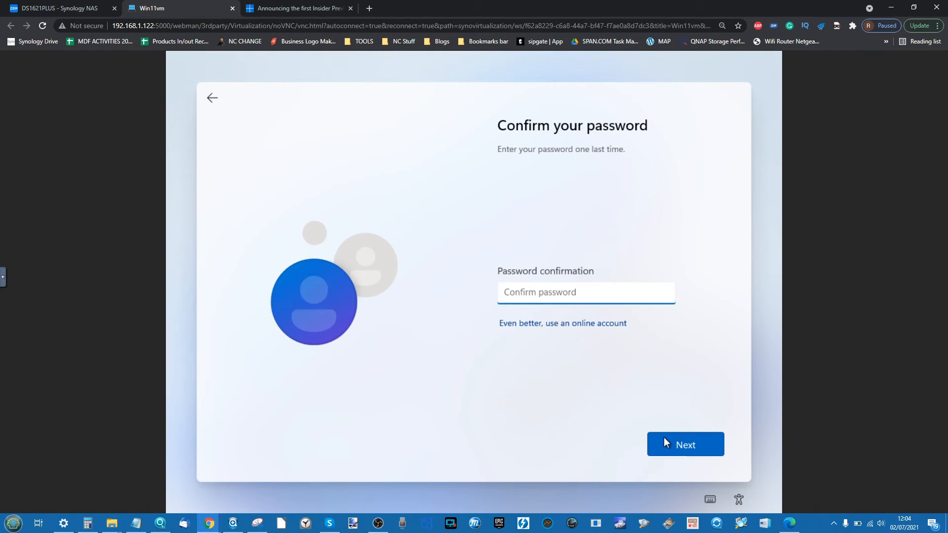
type("********")
key("Return")
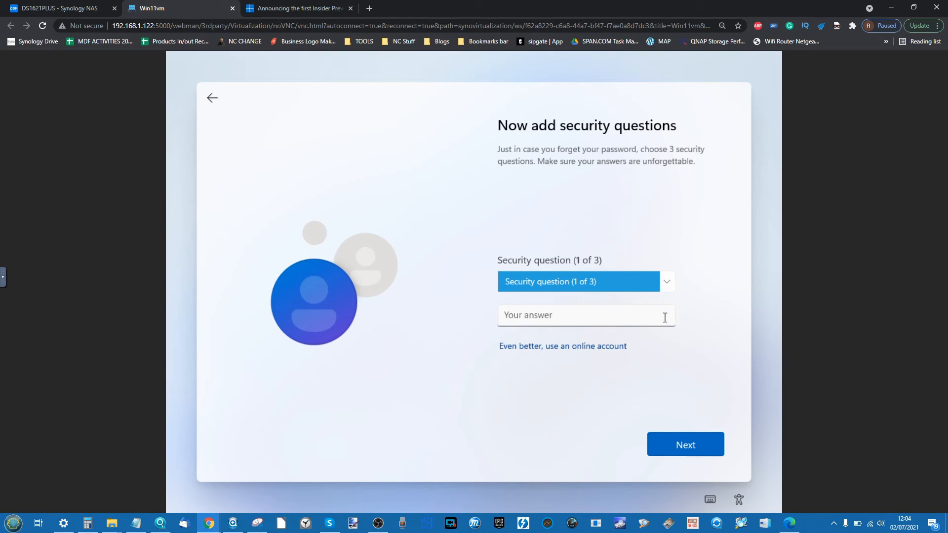
- Choose the first pet's name security question and enter its answer
left_click(575, 287)
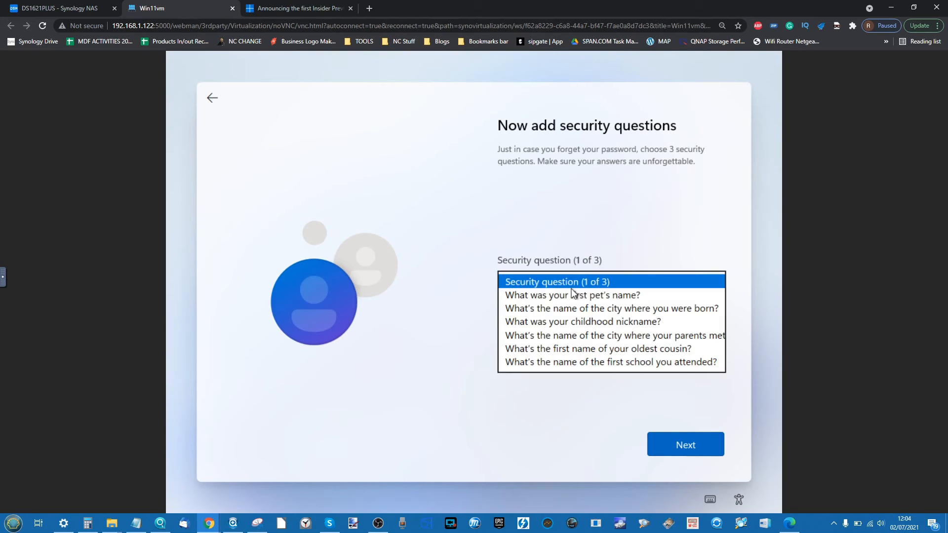
left_click(570, 294)
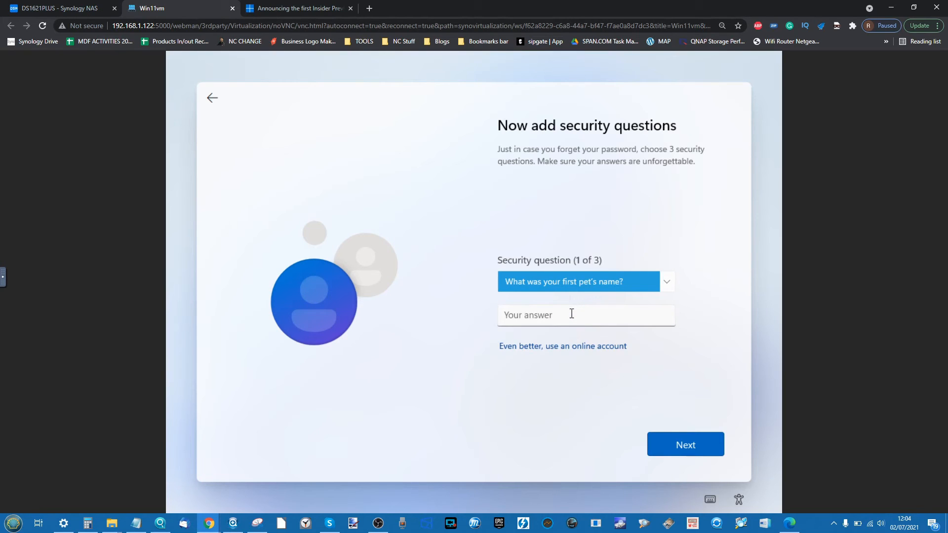
left_click(571, 314)
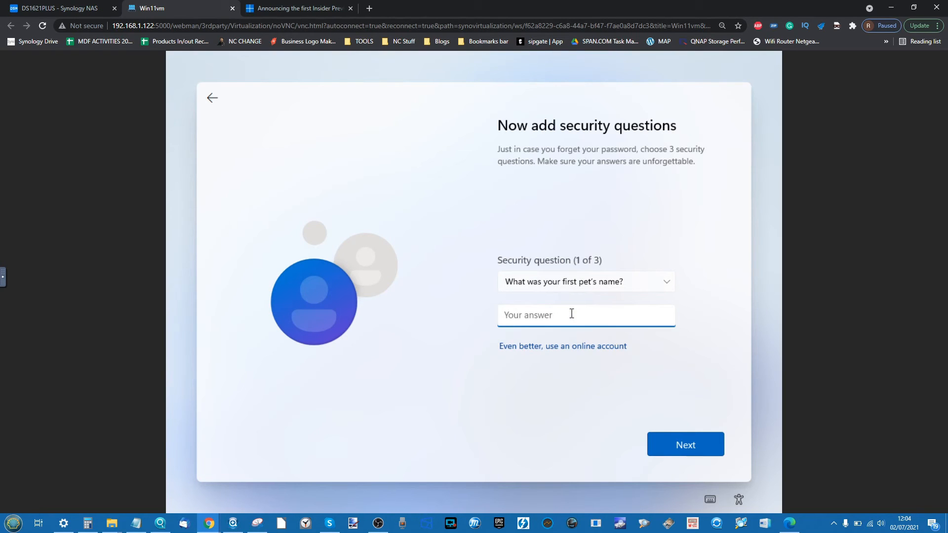
left_click(705, 453)
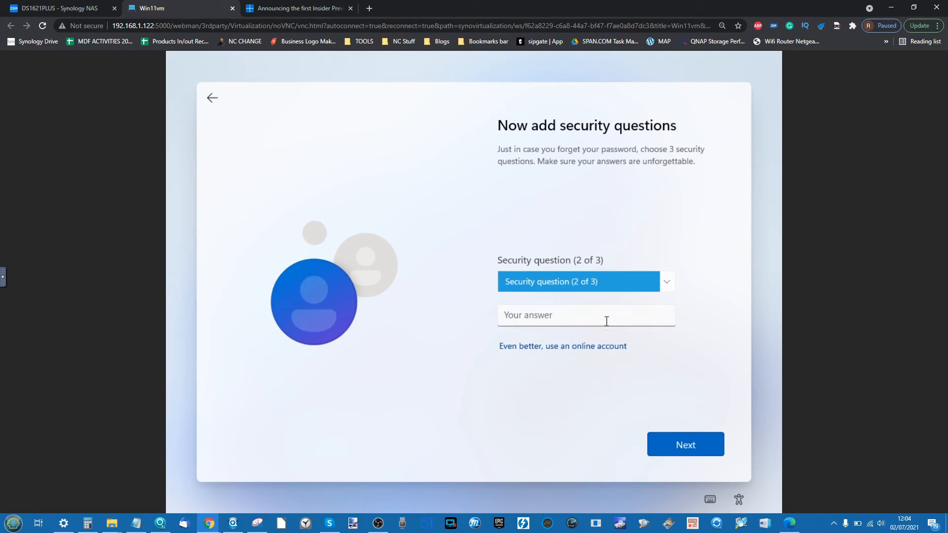
- Choose the childhood nickname security question and enter its answer
left_click(619, 291)
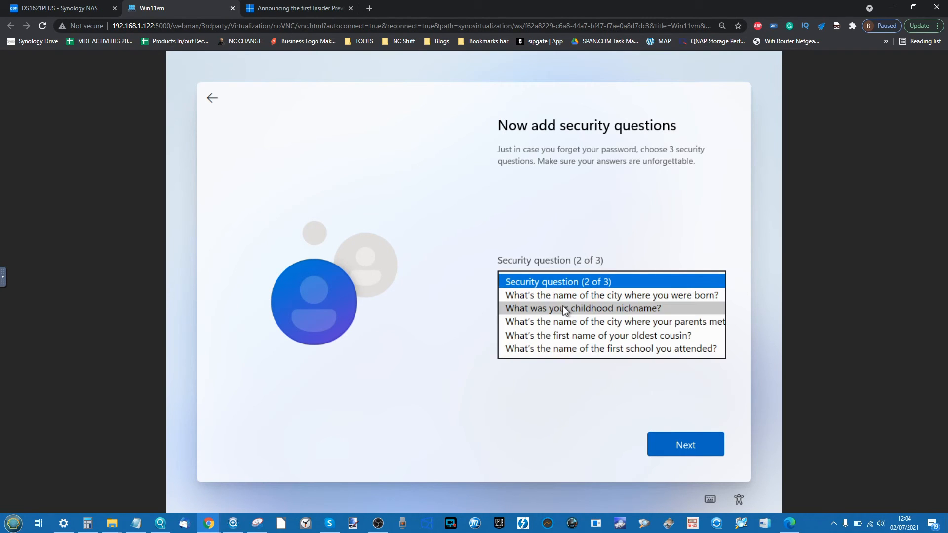
left_click(566, 310)
left_click(562, 314)
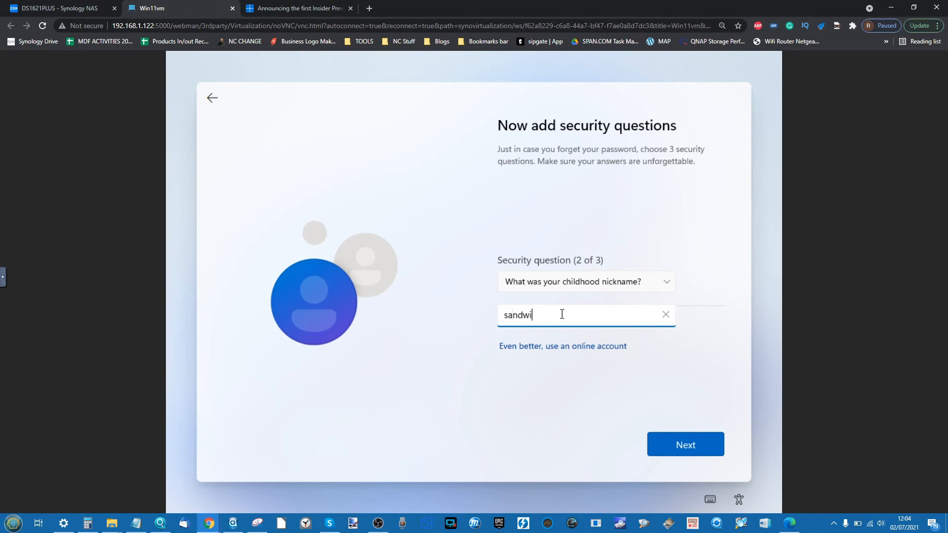
left_click(679, 448)
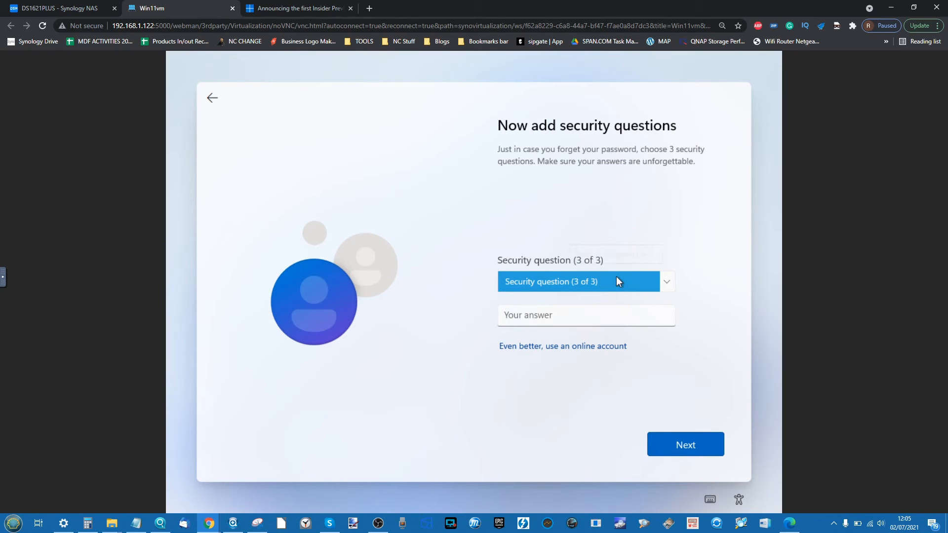
- Choose the city where you were born security question and enter its answer
left_click(616, 278)
left_click(588, 296)
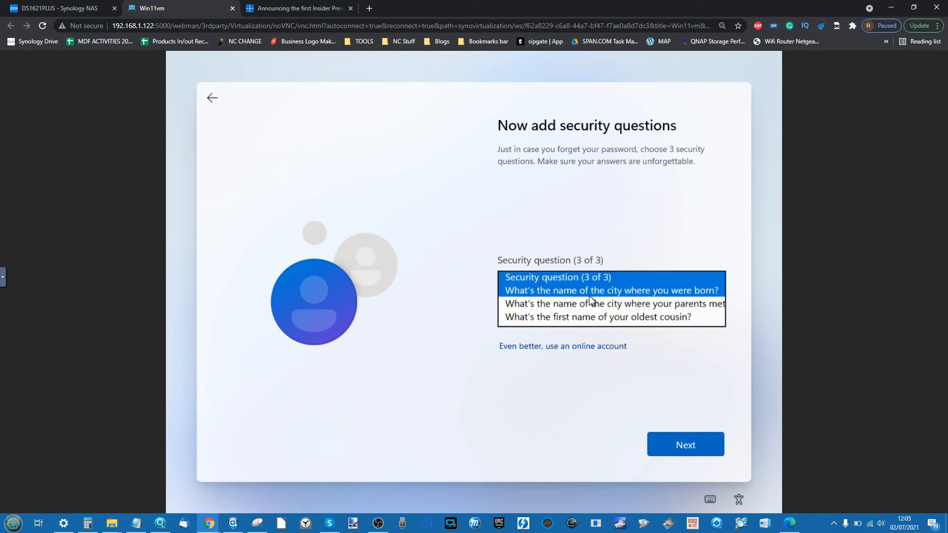
left_click(578, 316)
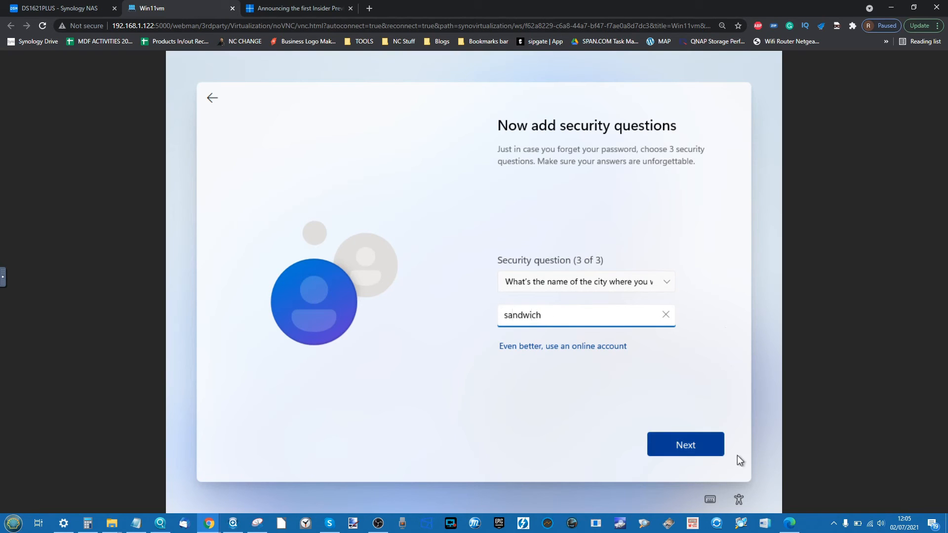
left_click(705, 452)
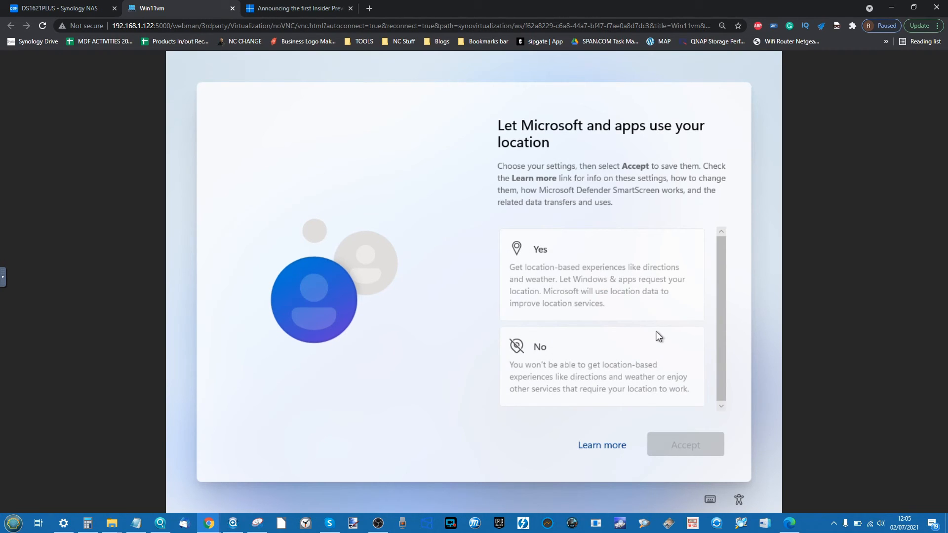
- Decline location and Find my device, and send only required diagnostic data
left_click(578, 354)
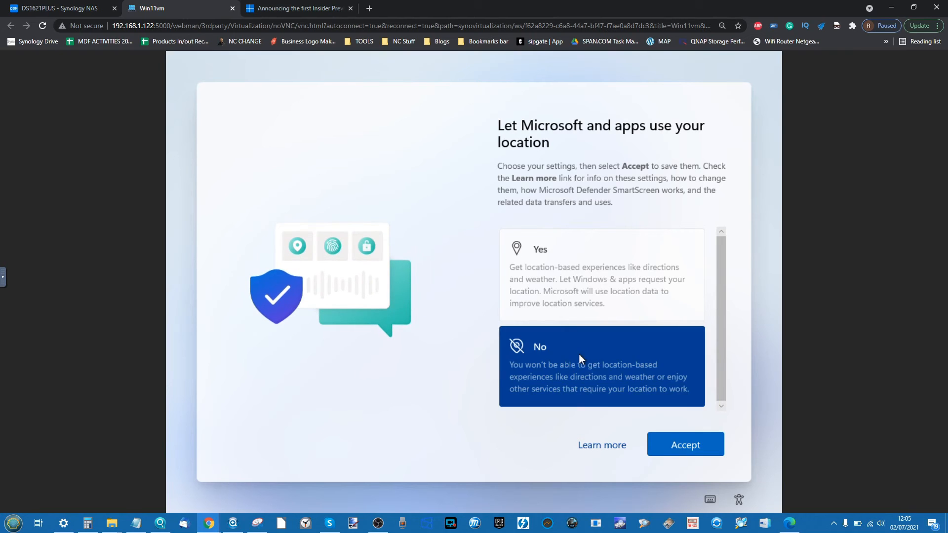
left_click(657, 441)
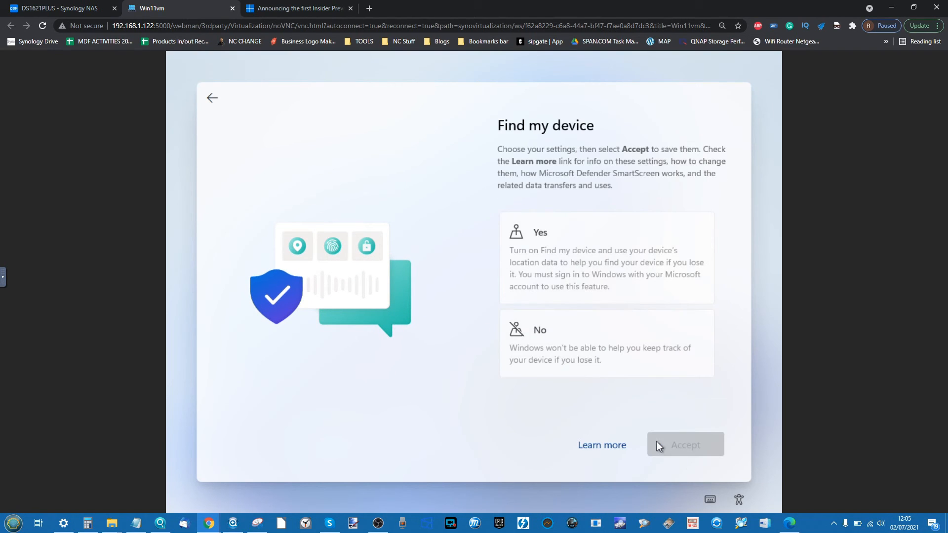
left_click(589, 345)
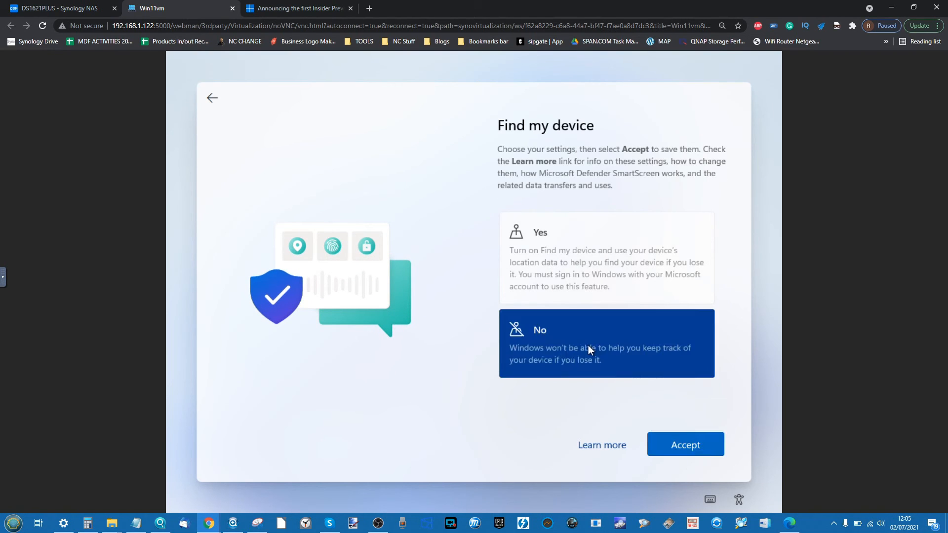
left_click(664, 441)
scroll(565, 389, "down", 3)
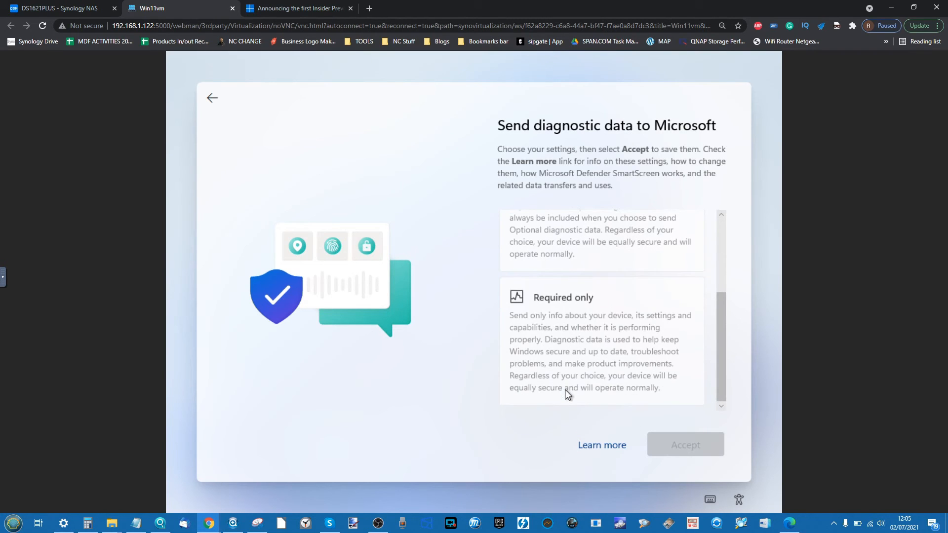
left_click(589, 256)
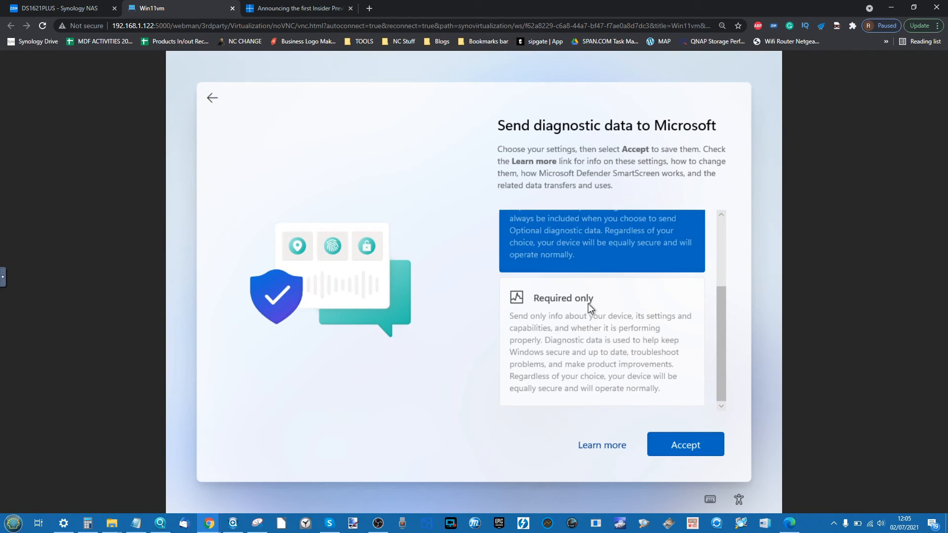
left_click(565, 298)
left_click(683, 441)
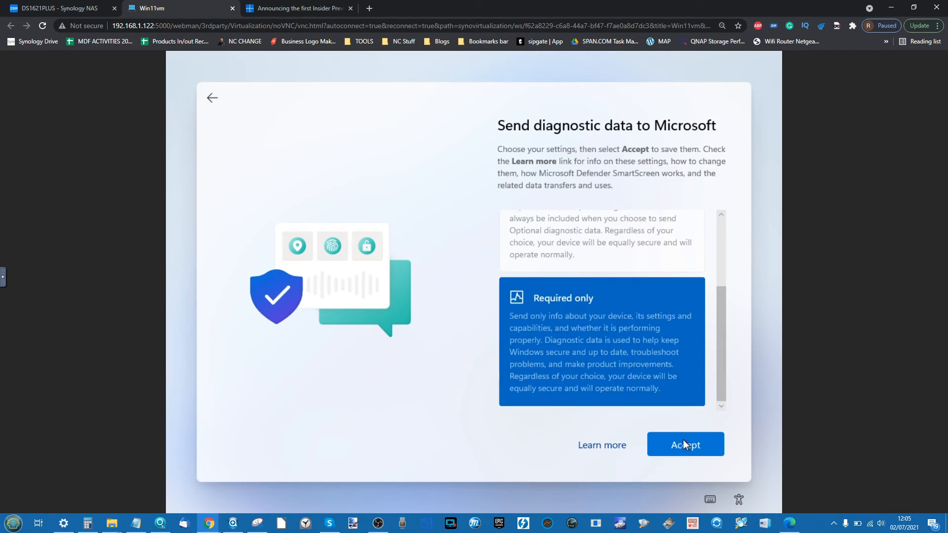
- Decline inking and typing, tailored experiences, and the advertising ID
left_click(609, 346)
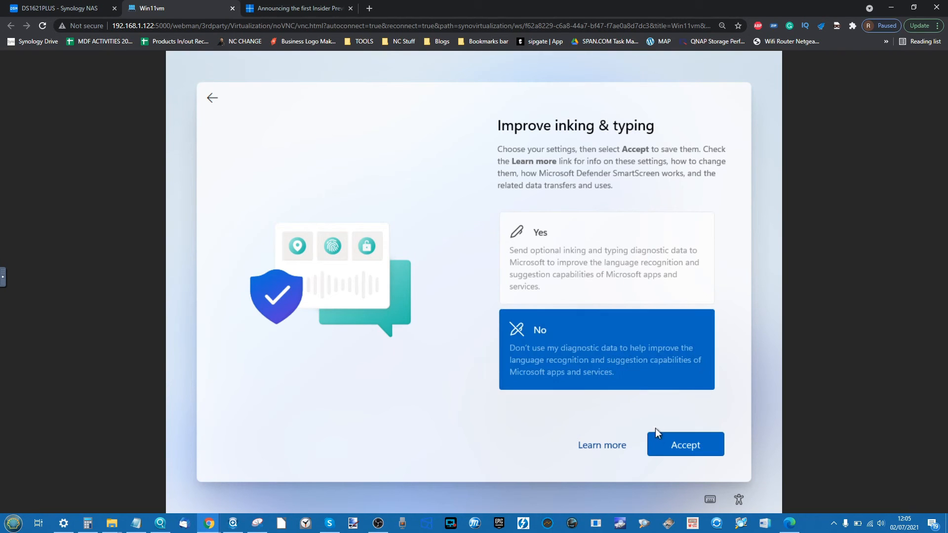
left_click(661, 448)
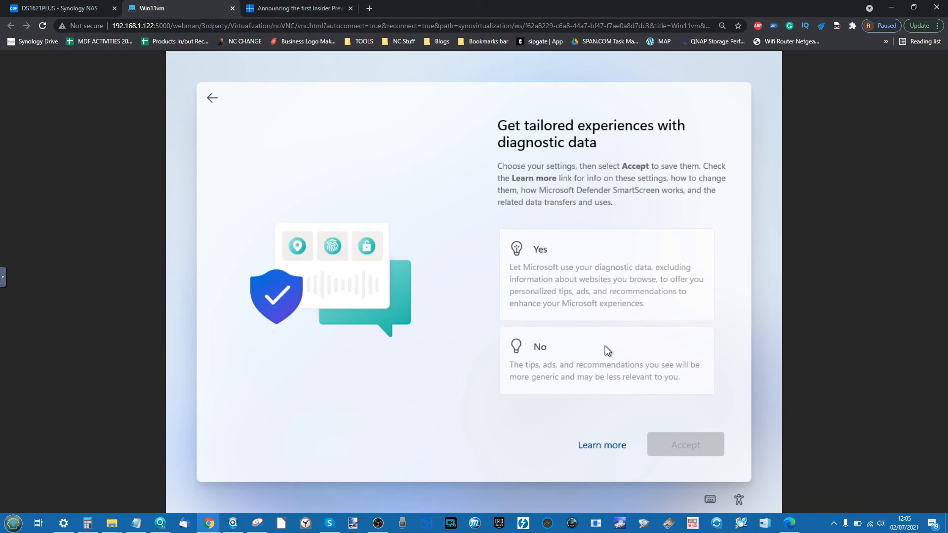
left_click(605, 347)
left_click(659, 439)
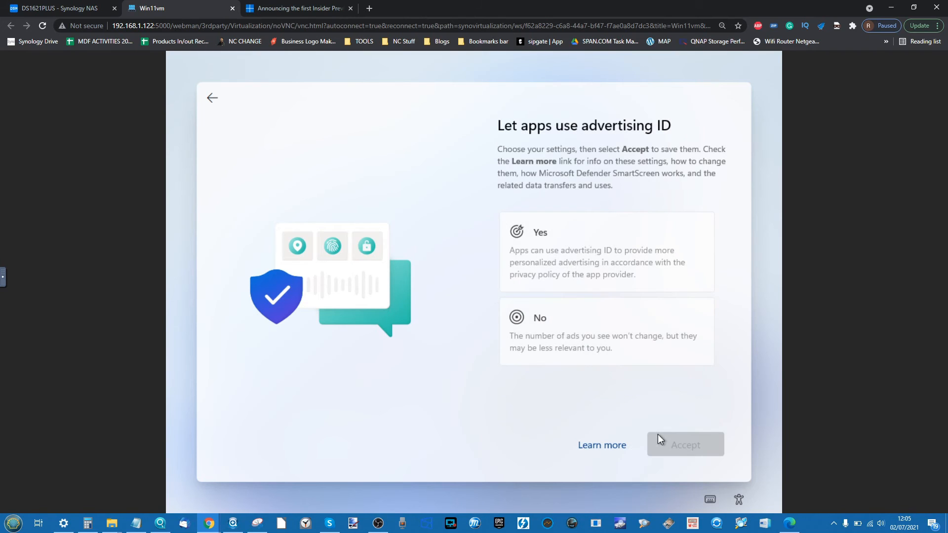
left_click(588, 322)
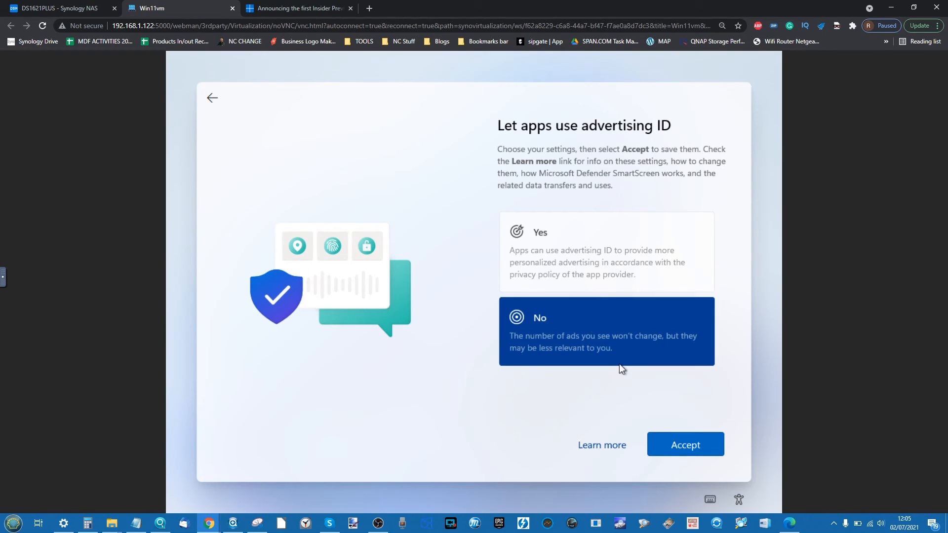
left_click(656, 437)
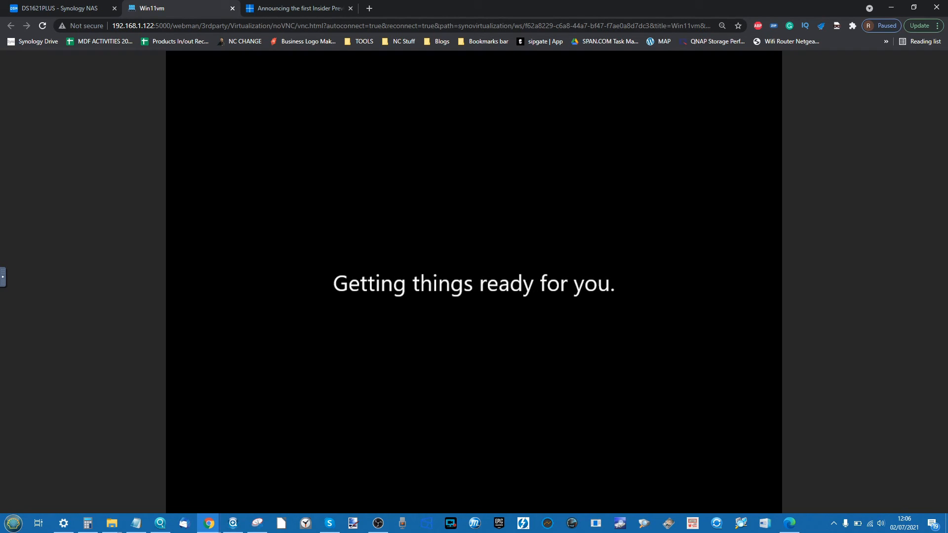
- Switch to the DS1621PLUS NAS tab to view Storage Pool 2 optimizing
left_click(74, 8)
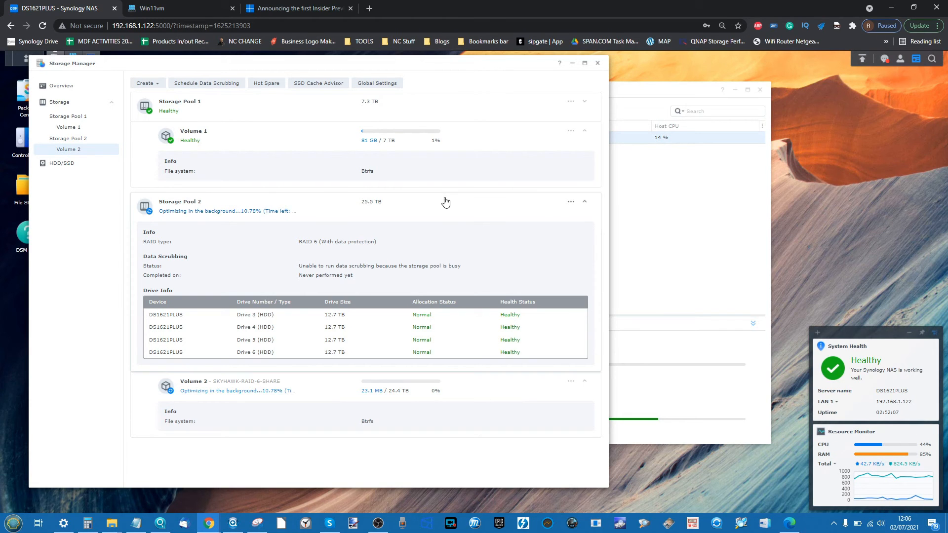
- Open Resource Monitor, view CPU and Task Manager, then return to the Win11vm tab
left_click(23, 59)
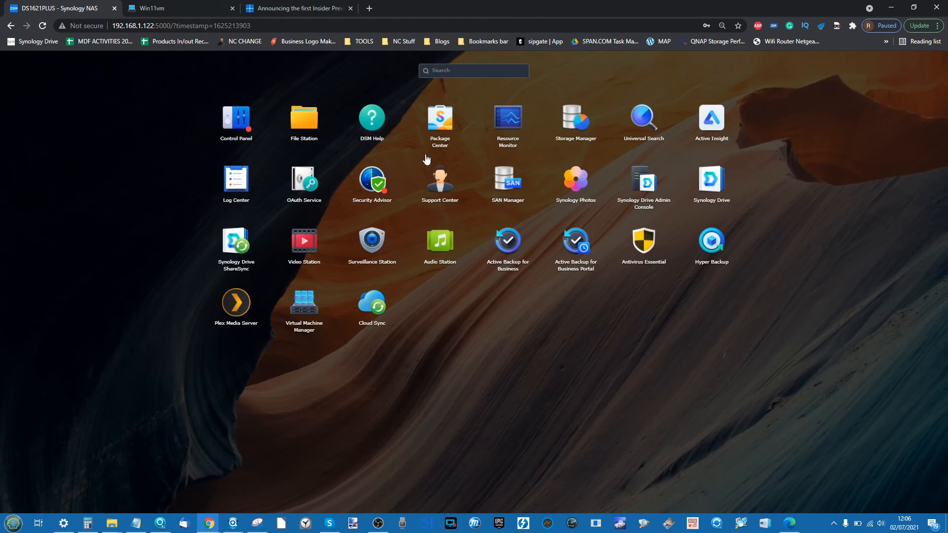
left_click(499, 126)
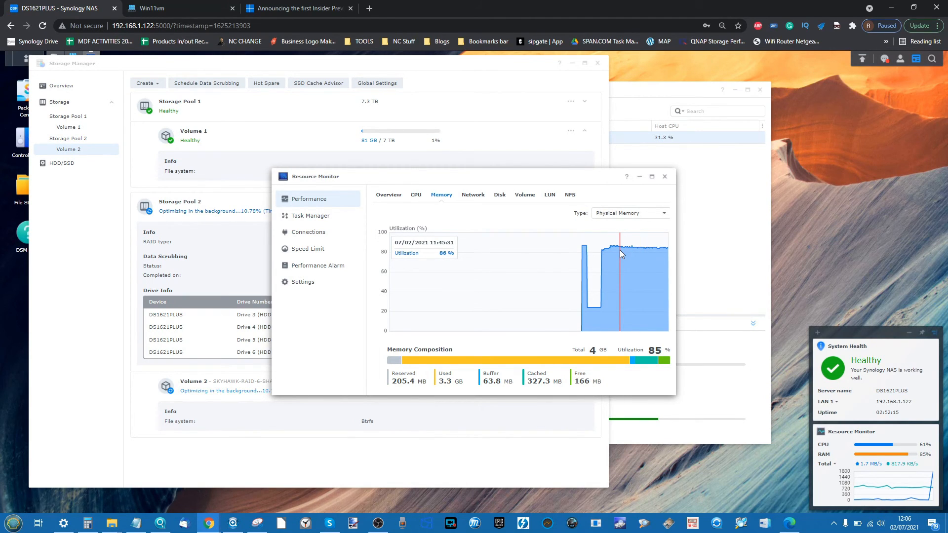
left_click(416, 195)
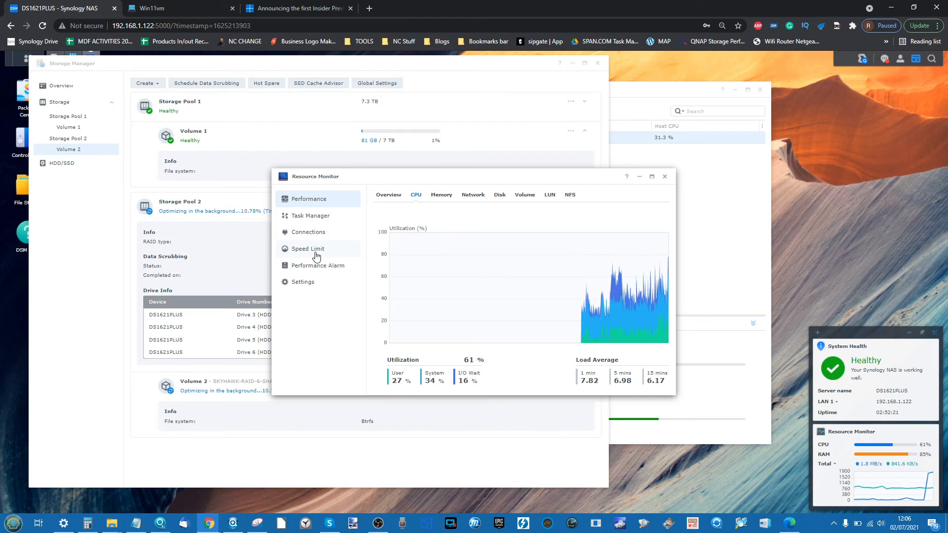
left_click(317, 218)
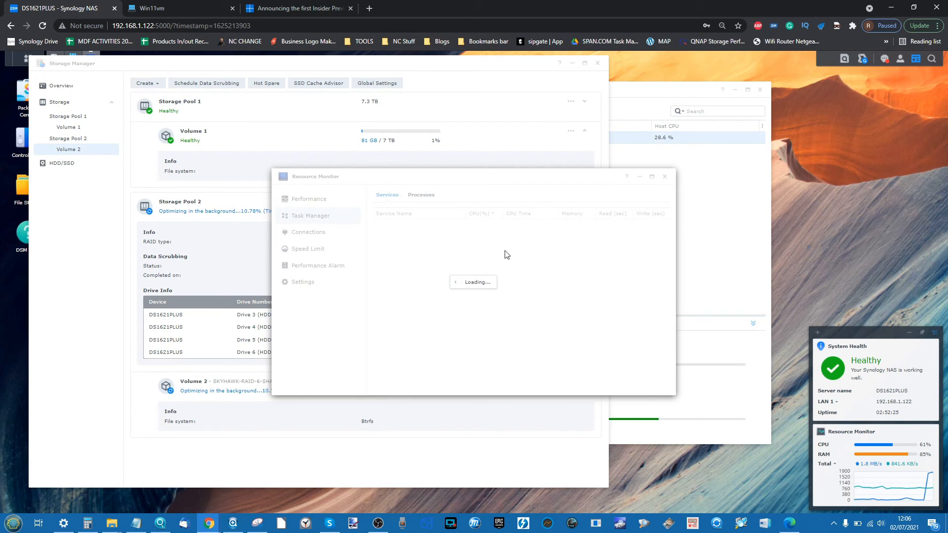
left_click(169, 6)
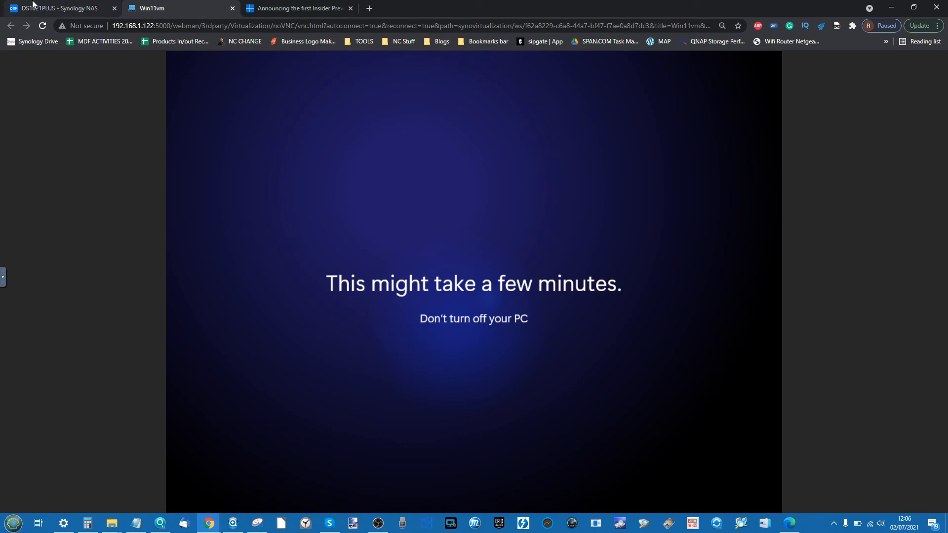
- Switch back to the NAS tab to watch per-service resource usage
left_click(79, 7)
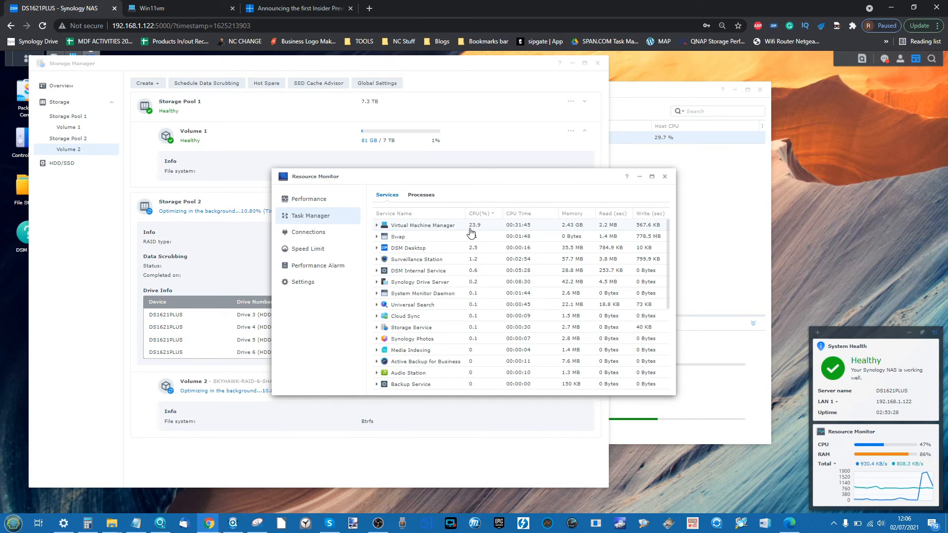
- Return to the Win11vm console and let setup reach 'Good things coming your way'
left_click(195, 5)
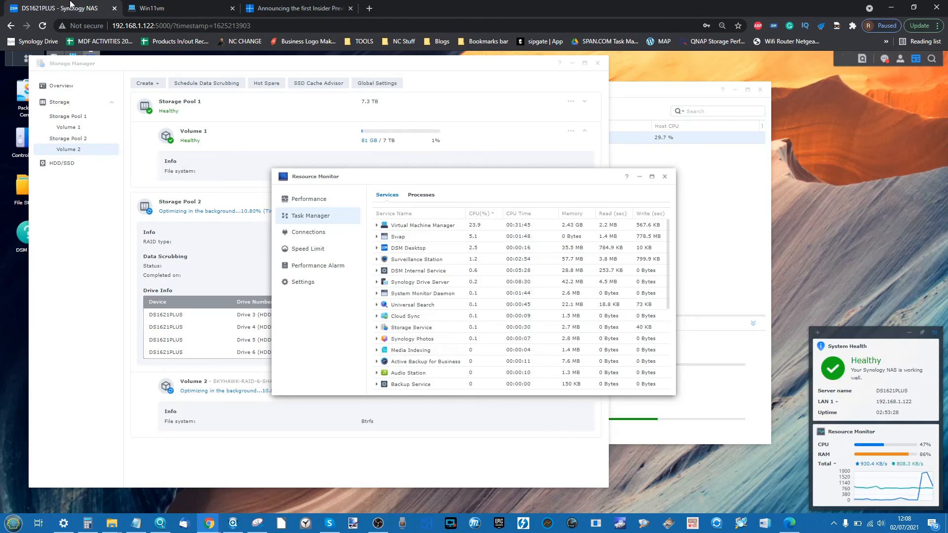
- Check the NAS service load, then return to Win11vm, now at the Windows 11 desktop
left_click(49, 8)
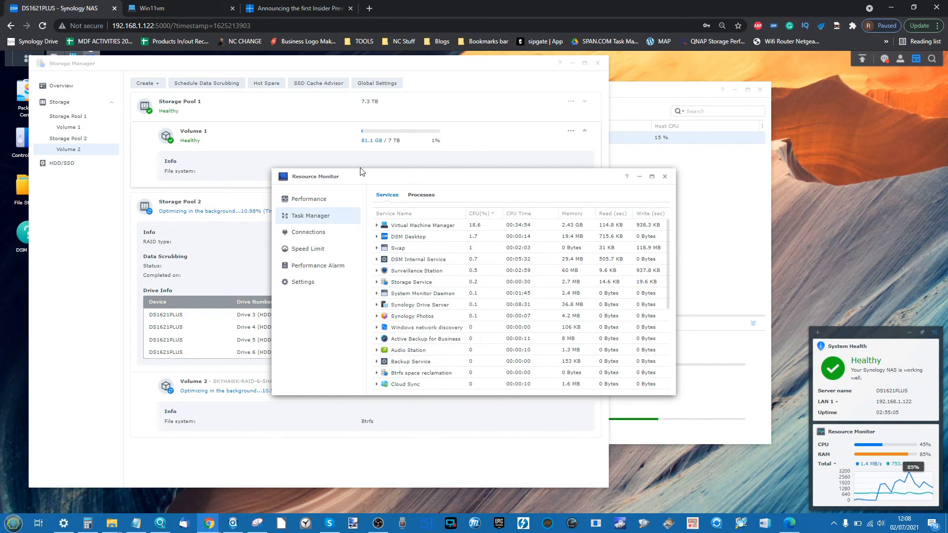
left_click(163, 8)
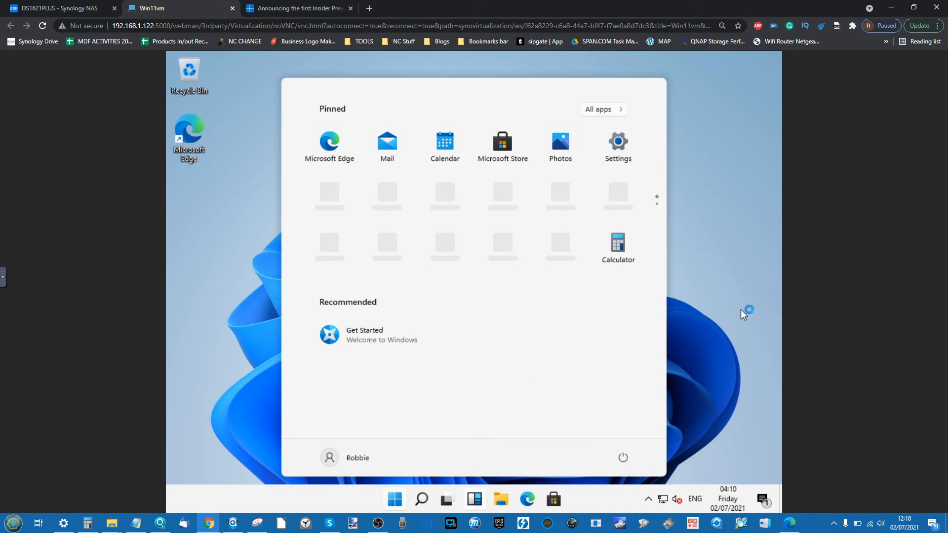
- Check the NAS load, then close the VM's Start menu and right-click its desktop
left_click(54, 8)
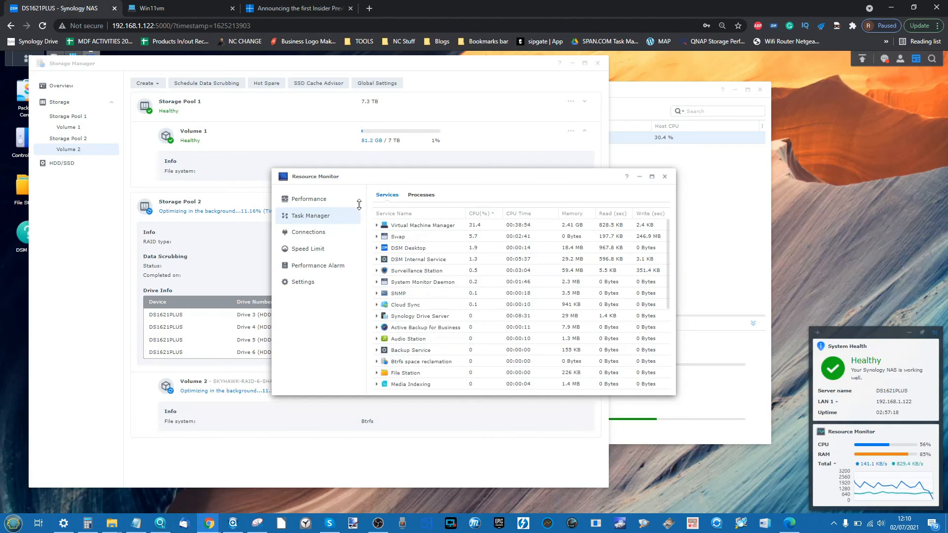
left_click(192, 3)
left_click(729, 239)
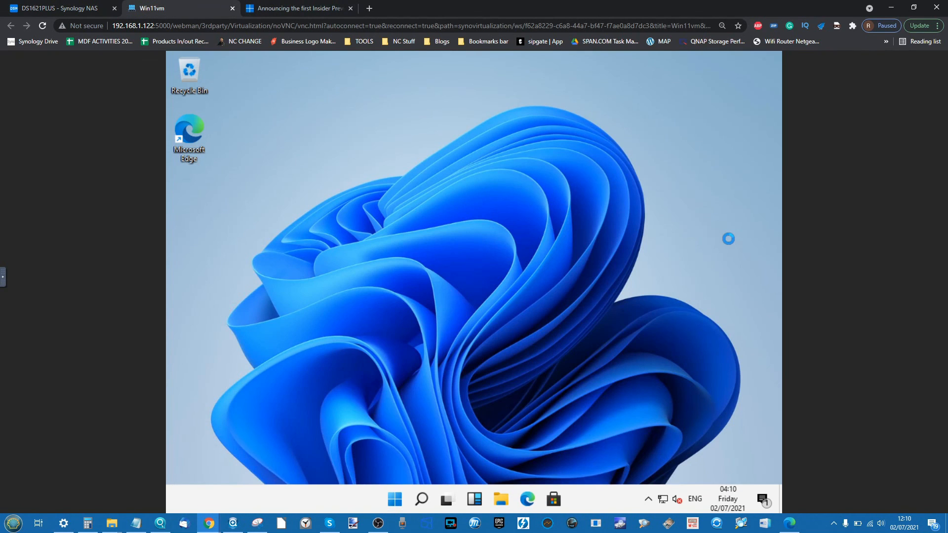
right_click(729, 239)
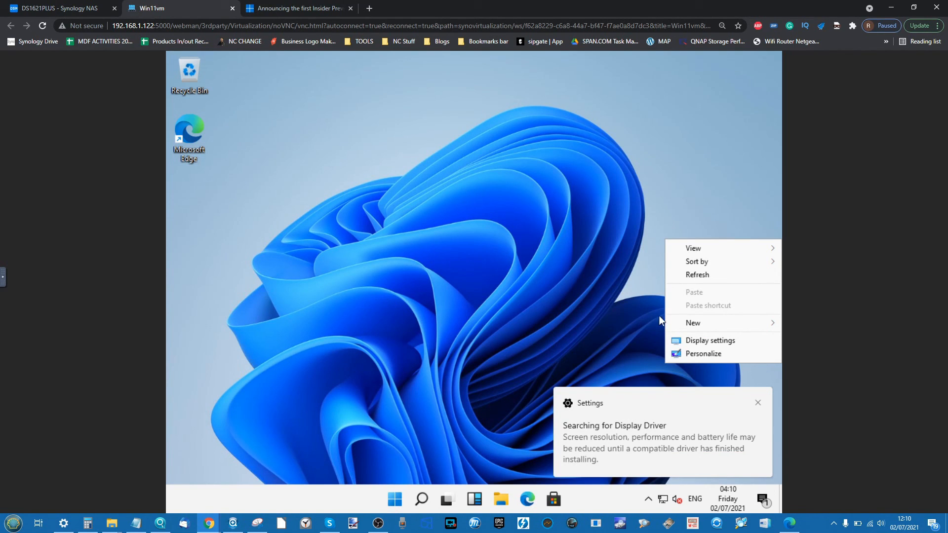
- In Display settings, switch the VM's resolution from 1024 × 768 to 1920 × 1080 and keep it
left_click(701, 341)
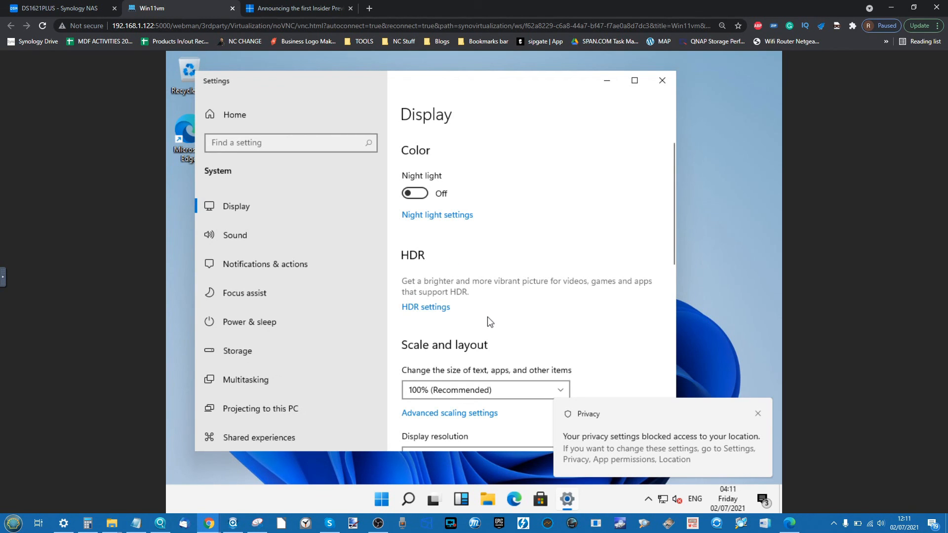
scroll(488, 317, "down", 2)
scroll(488, 319, "down", 6)
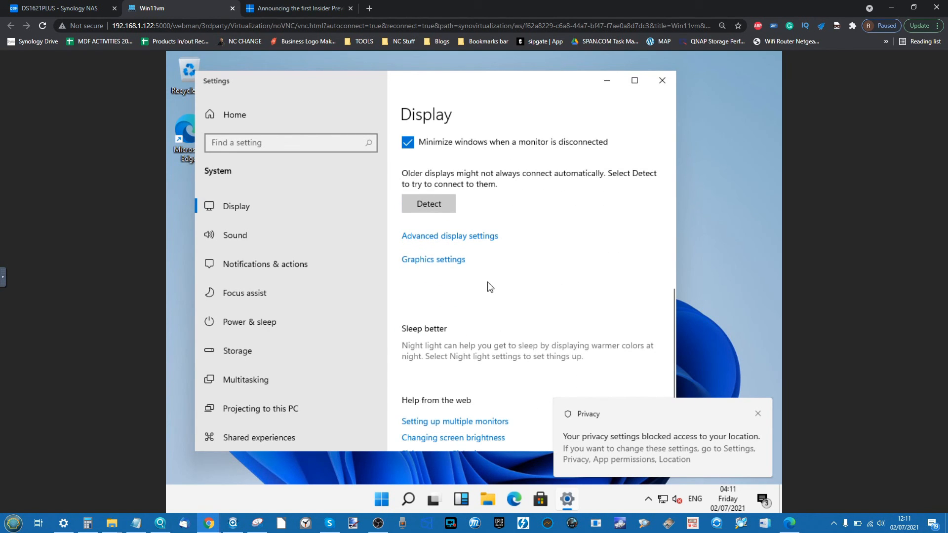
scroll(487, 282, "up", 3)
scroll(487, 282, "up", 3)
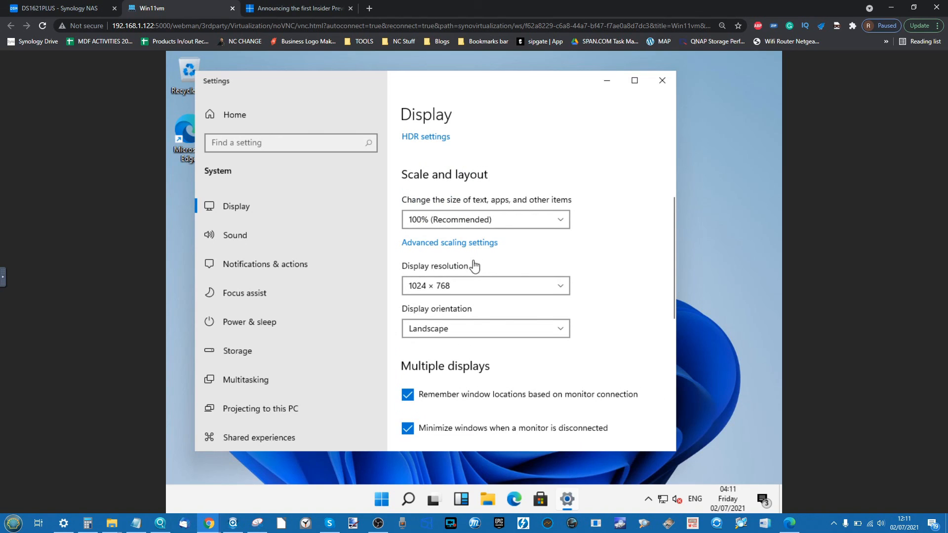
left_click(470, 284)
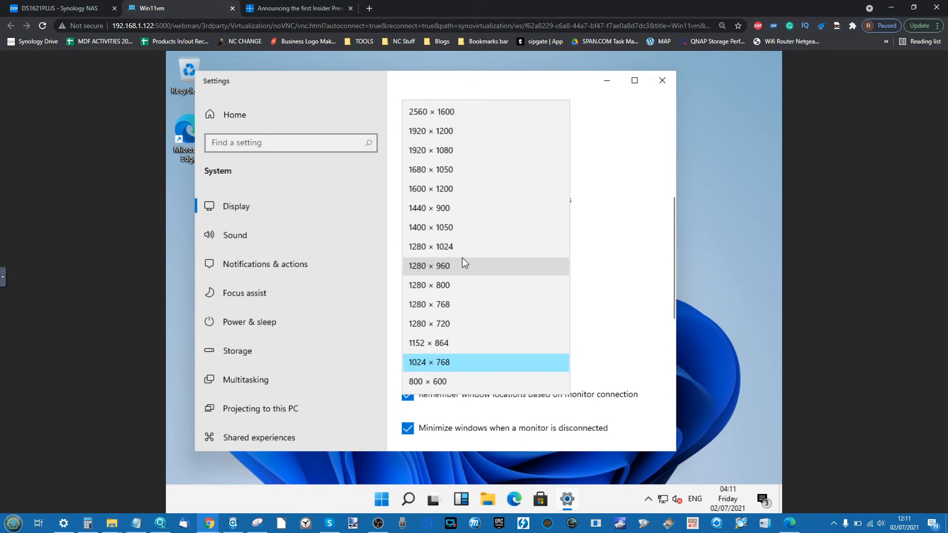
left_click(454, 148)
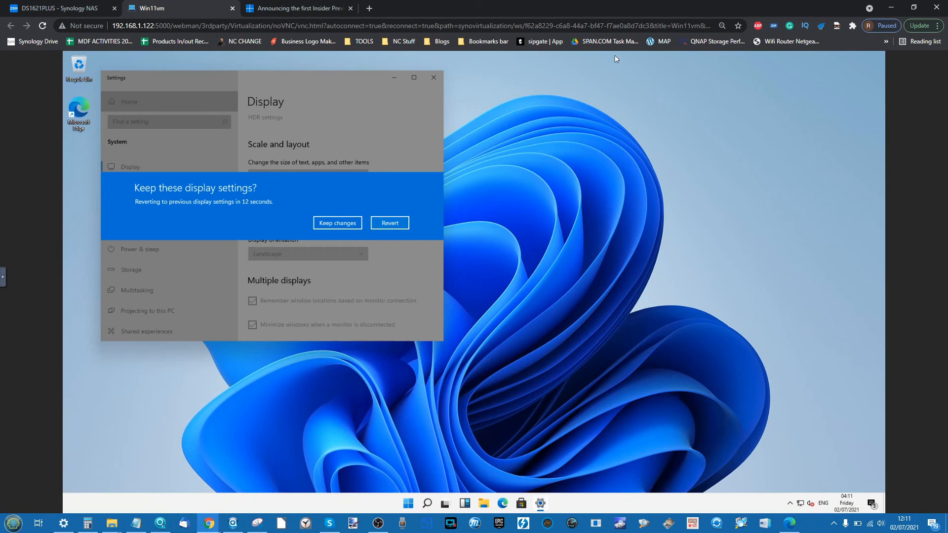
left_click(328, 226)
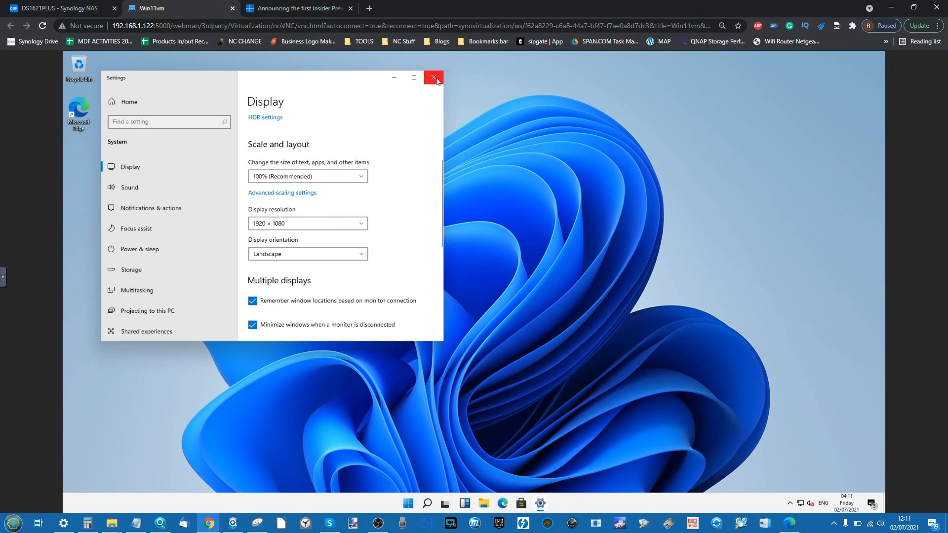
- Review the widened About page showing Windows 11 Pro Dev build 21996.1, then close Settings
scroll(149, 275, "down", 2)
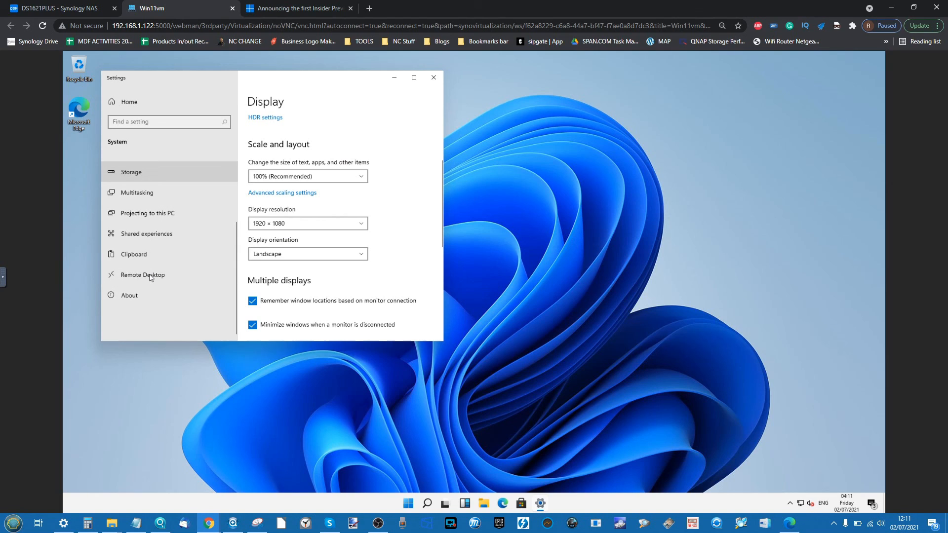
left_click(127, 297)
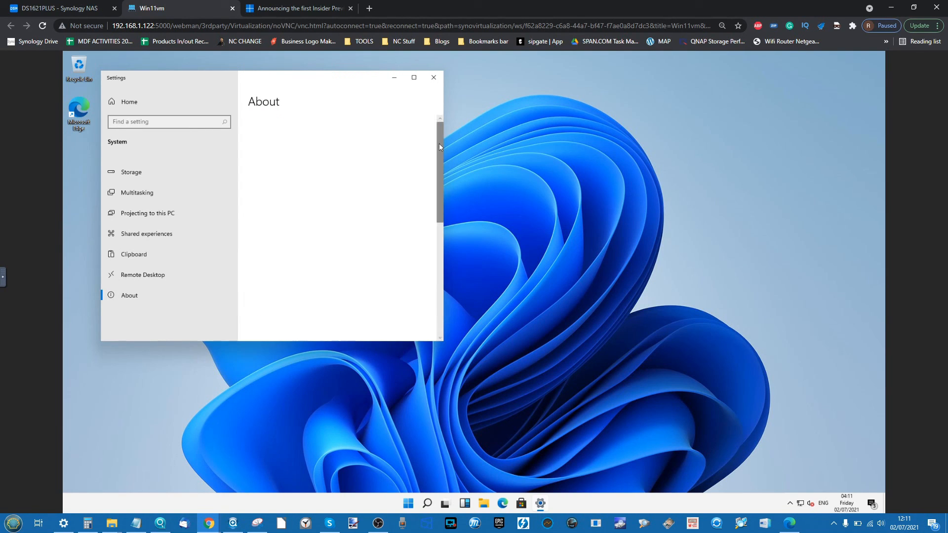
left_click_drag(444, 143, 586, 140)
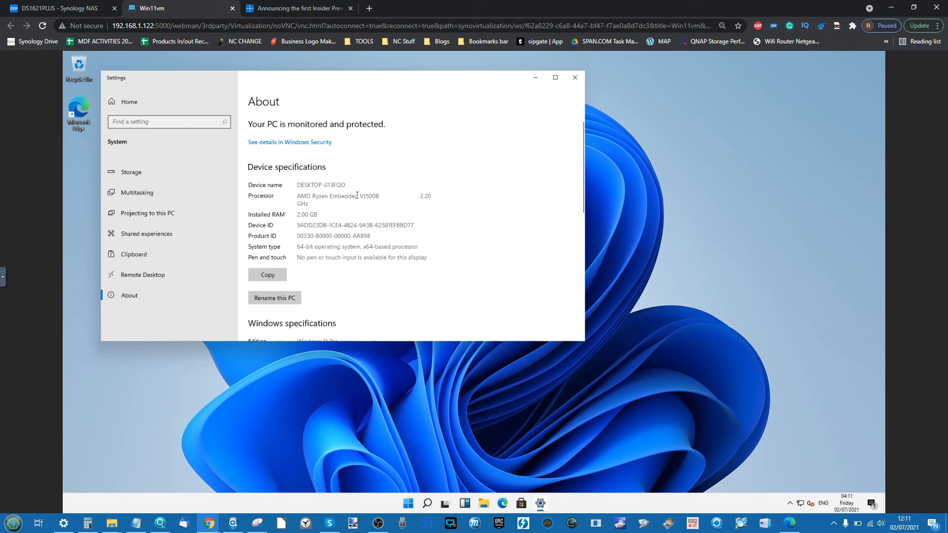
scroll(354, 197, "down", 5)
scroll(355, 200, "up", 4)
scroll(354, 200, "up", 1)
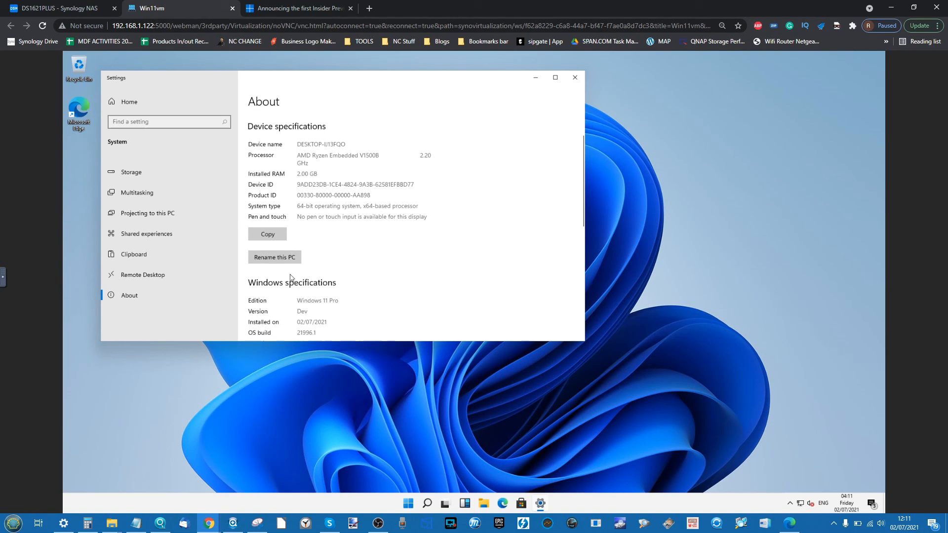
scroll(294, 277, "down", 3)
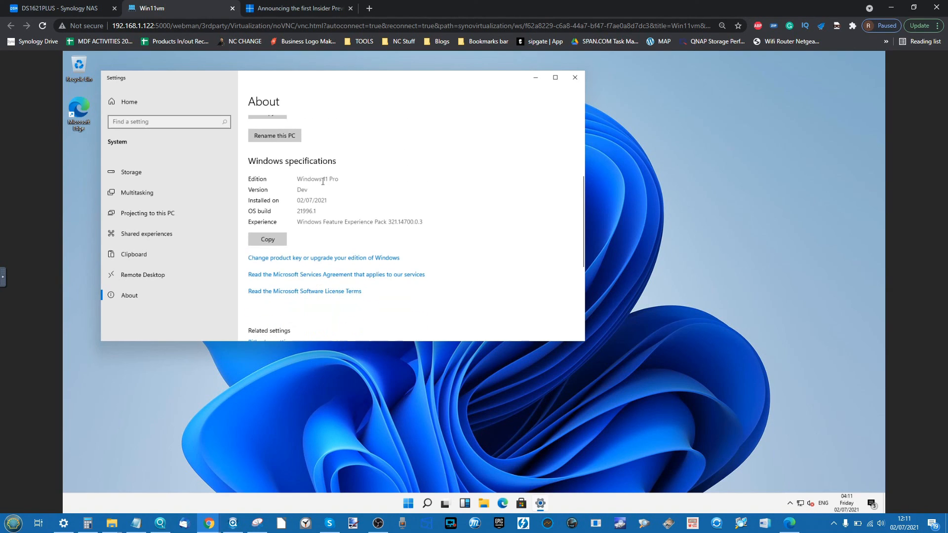
left_click(576, 77)
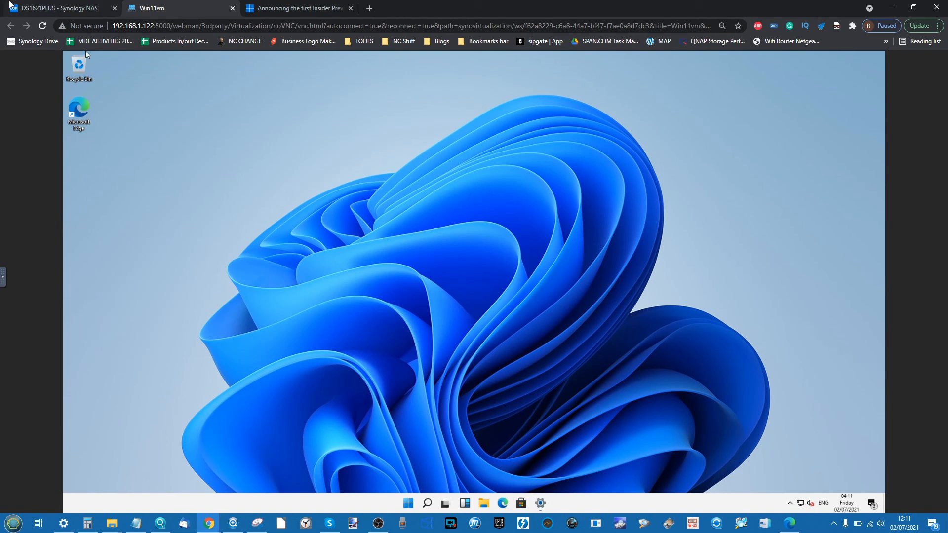
- On the NAS page, drag Resource Monitor to the lower right, then return to Win11vm
left_click(51, 6)
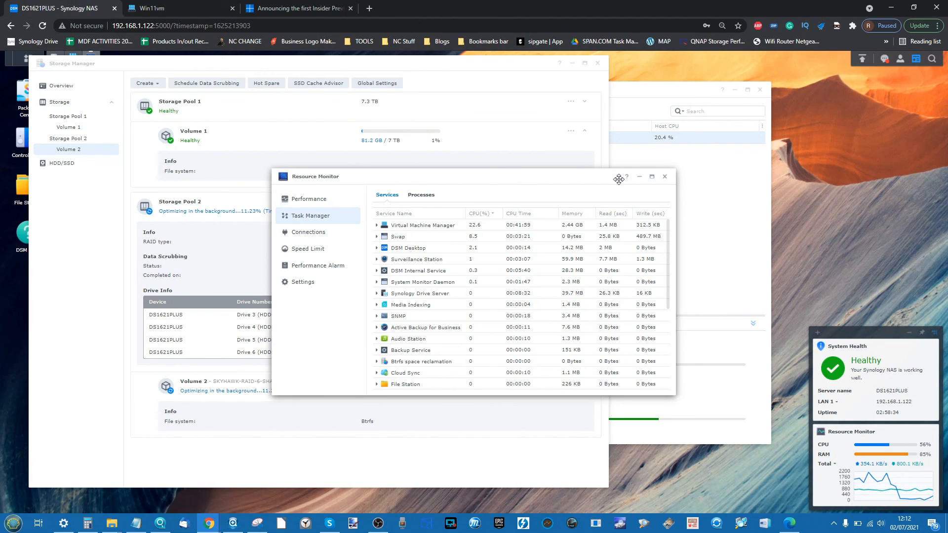
left_click_drag(619, 178, 728, 285)
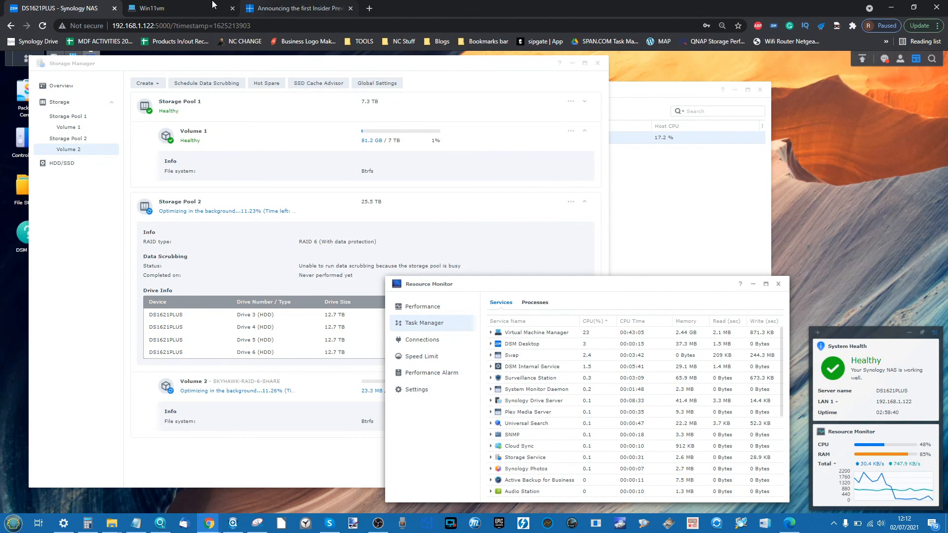
left_click(158, 8)
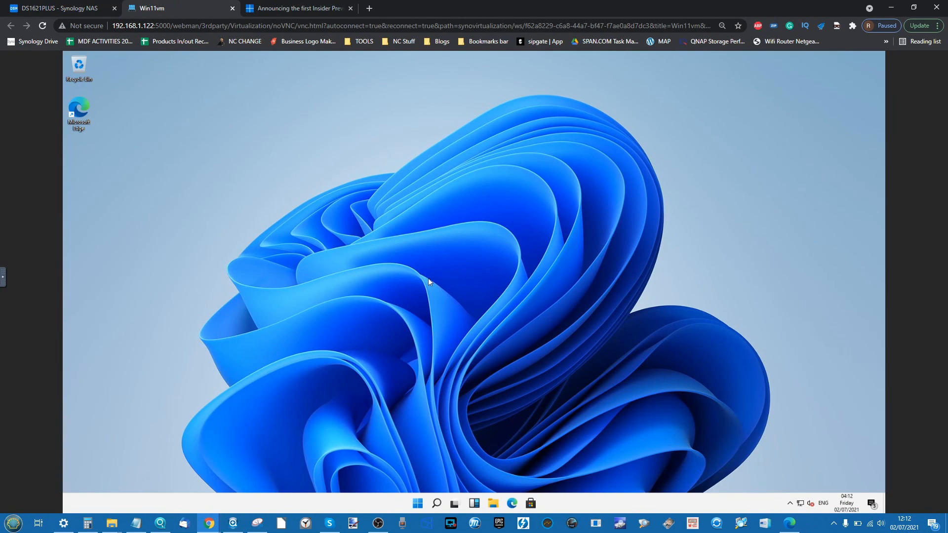